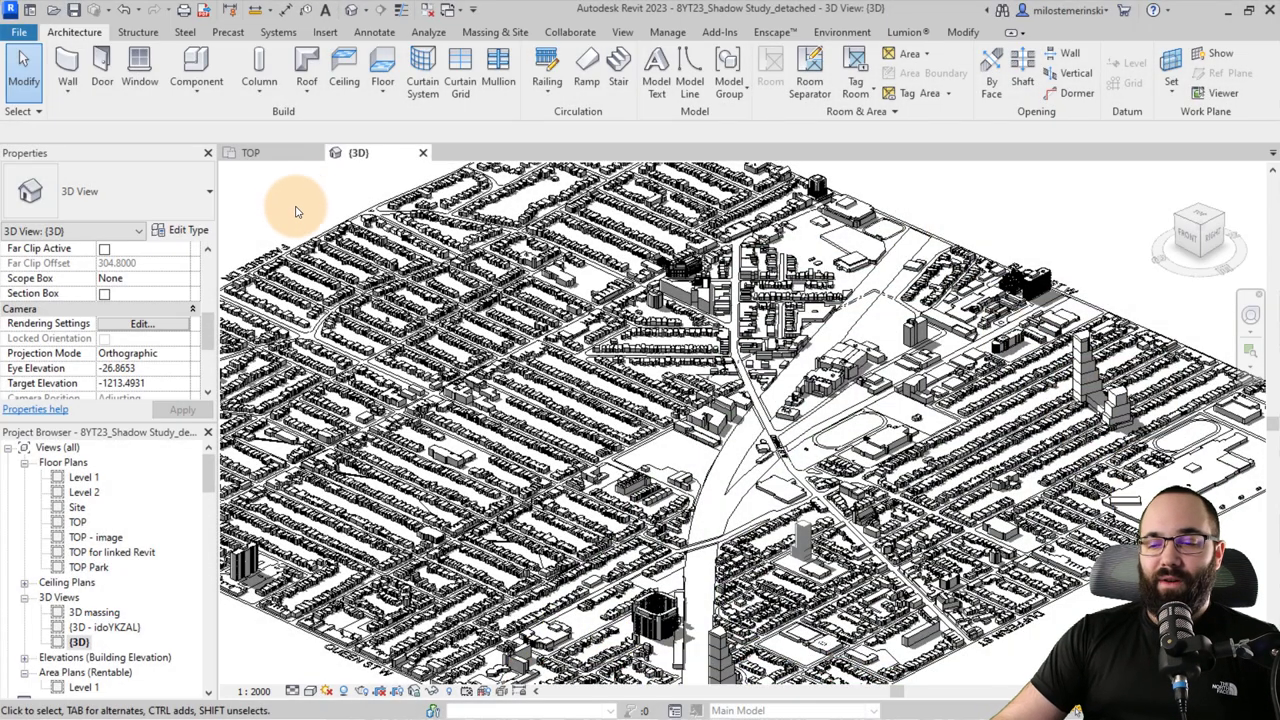
Step: Open the TOP floor plan view and close the {3D} view
mouse_move(296, 202)
middle_mouse_down()
mouse_move(310, 228)
mouse_move(298, 222)
middle_mouse_up()
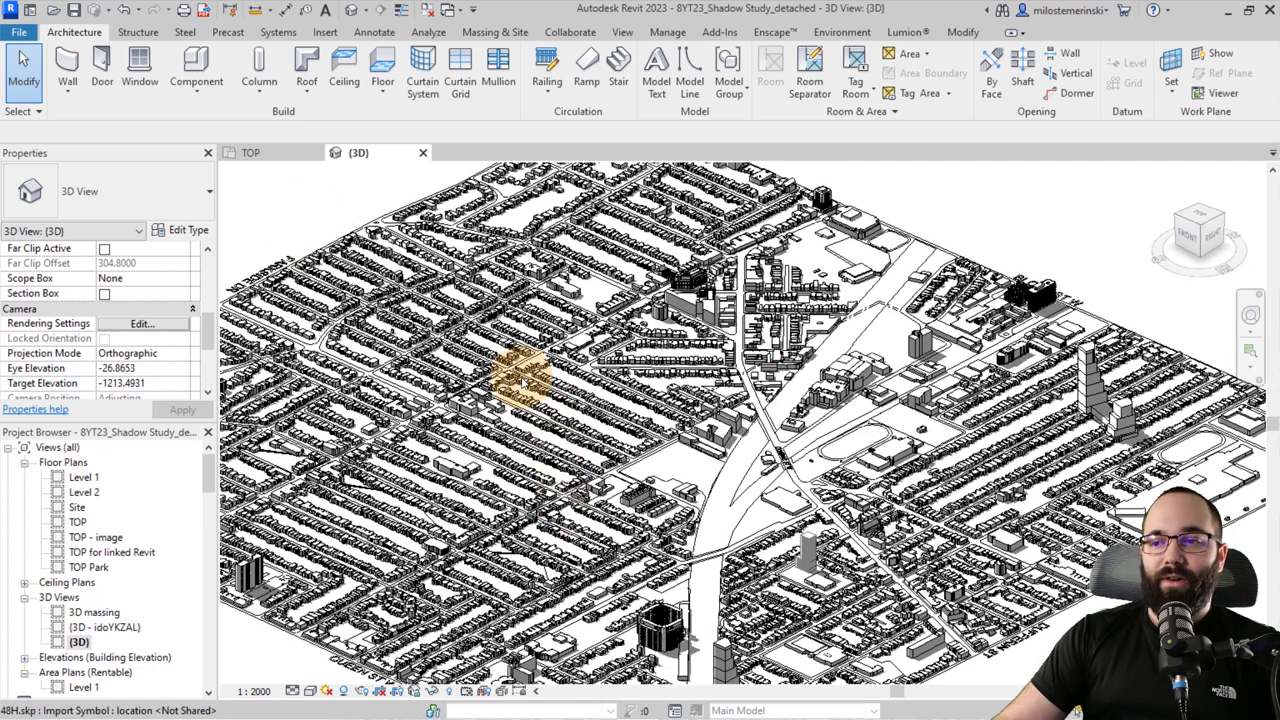
left_click(255, 152)
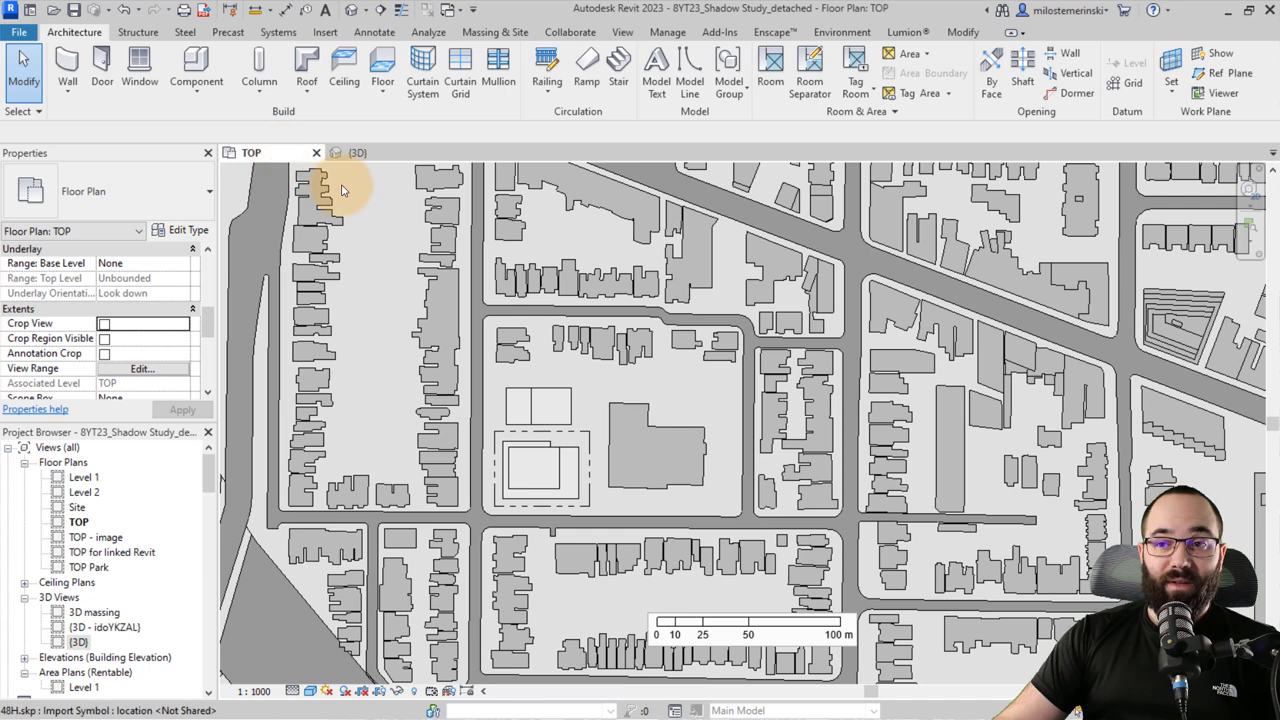
left_click(421, 152)
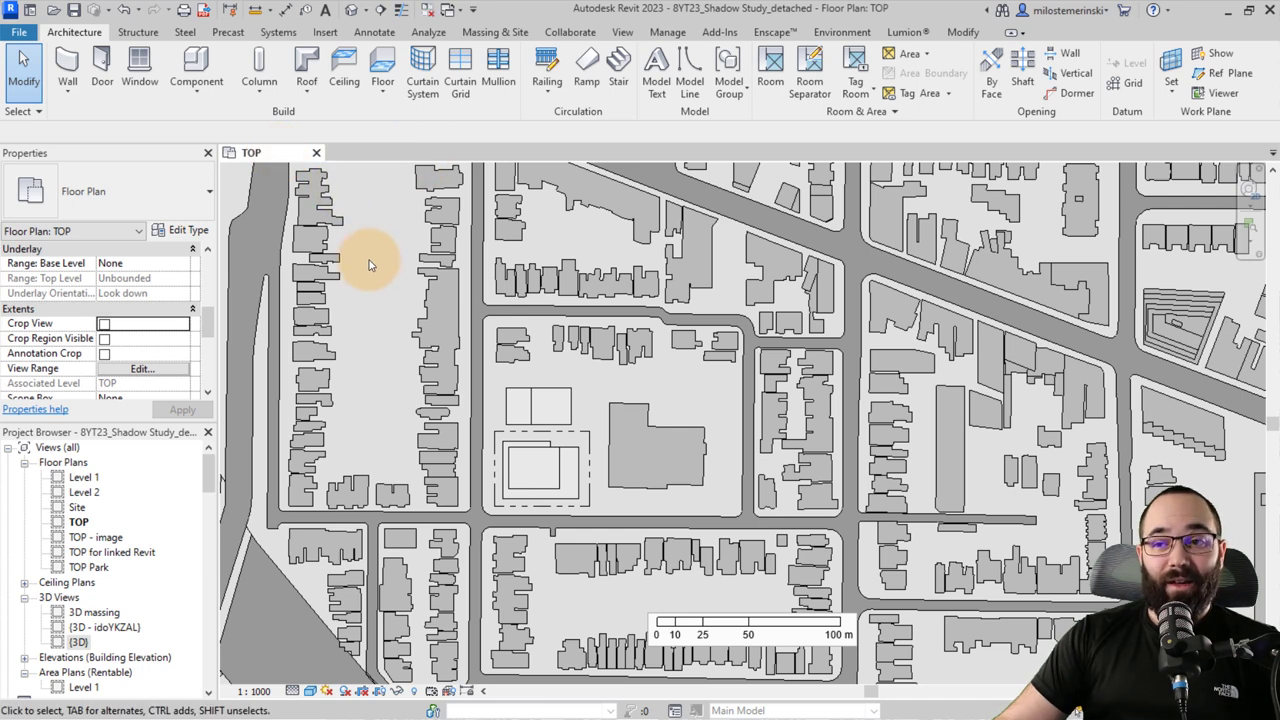
Step: Crop the TOP plan with its crop region visible, then bring up Sun Settings
left_click(104, 323)
left_click(104, 338)
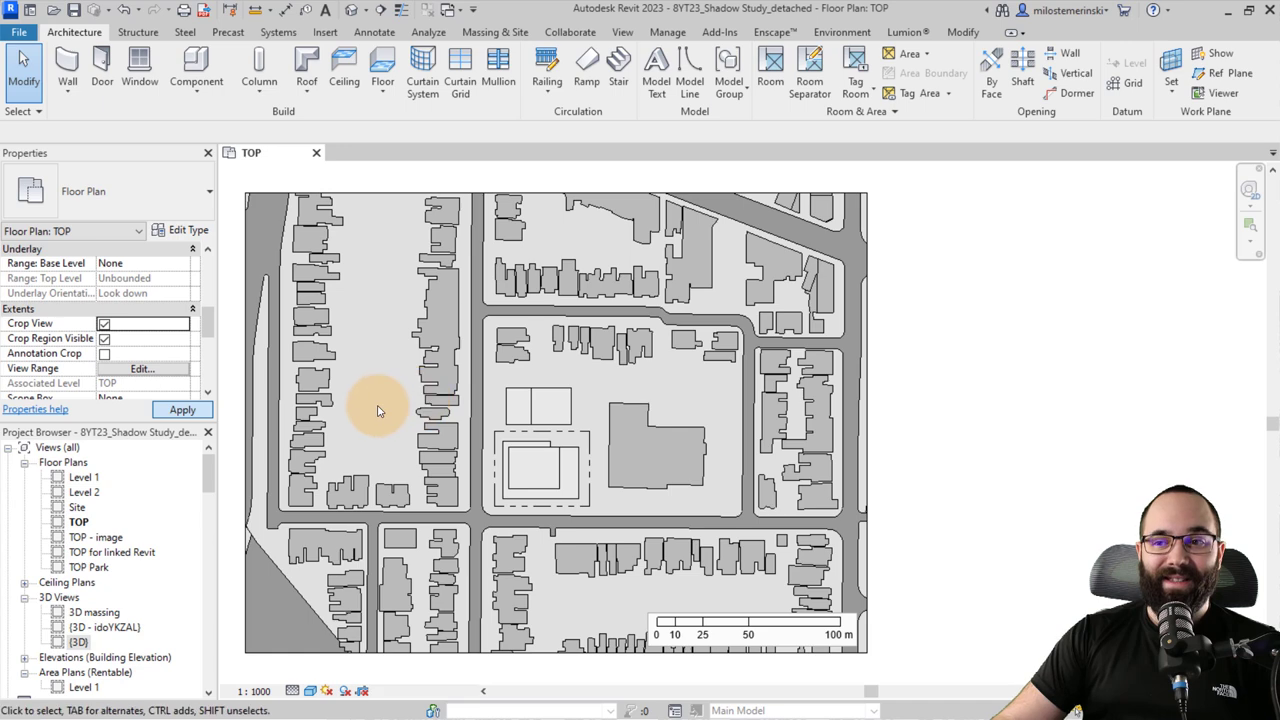
middle_click_drag(378, 410, 376, 409)
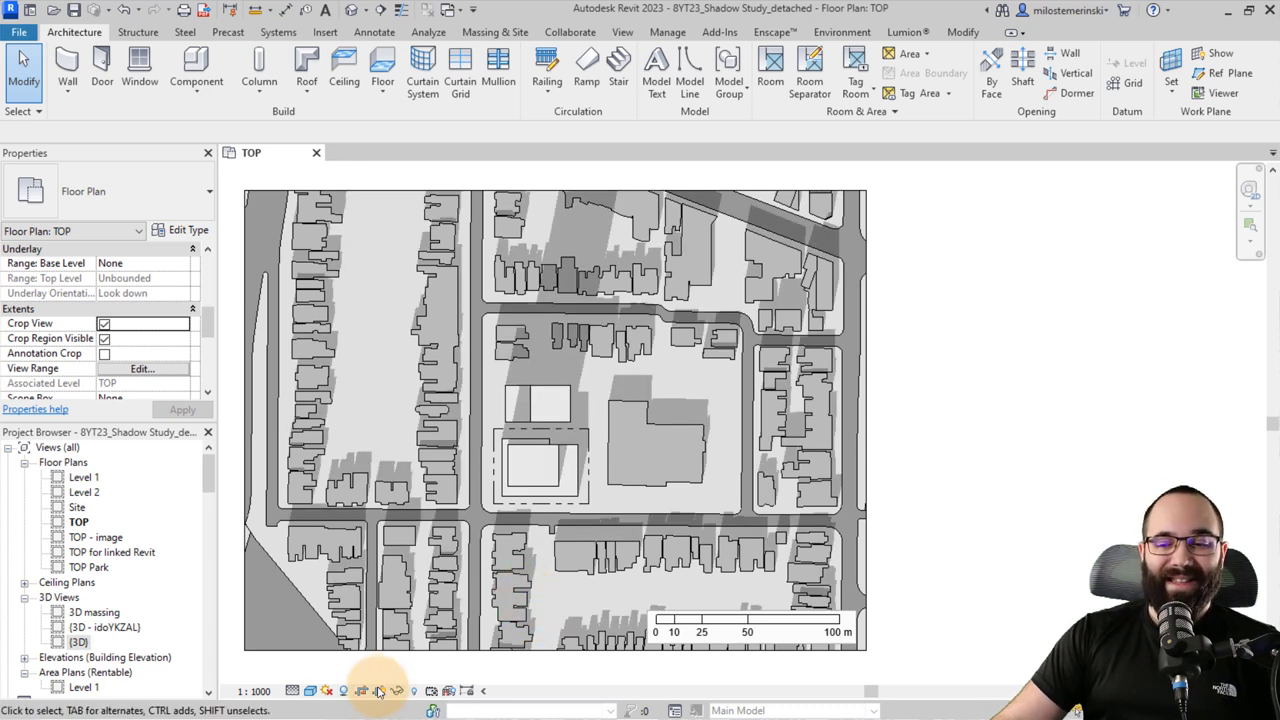
left_click(327, 691)
left_click(350, 606)
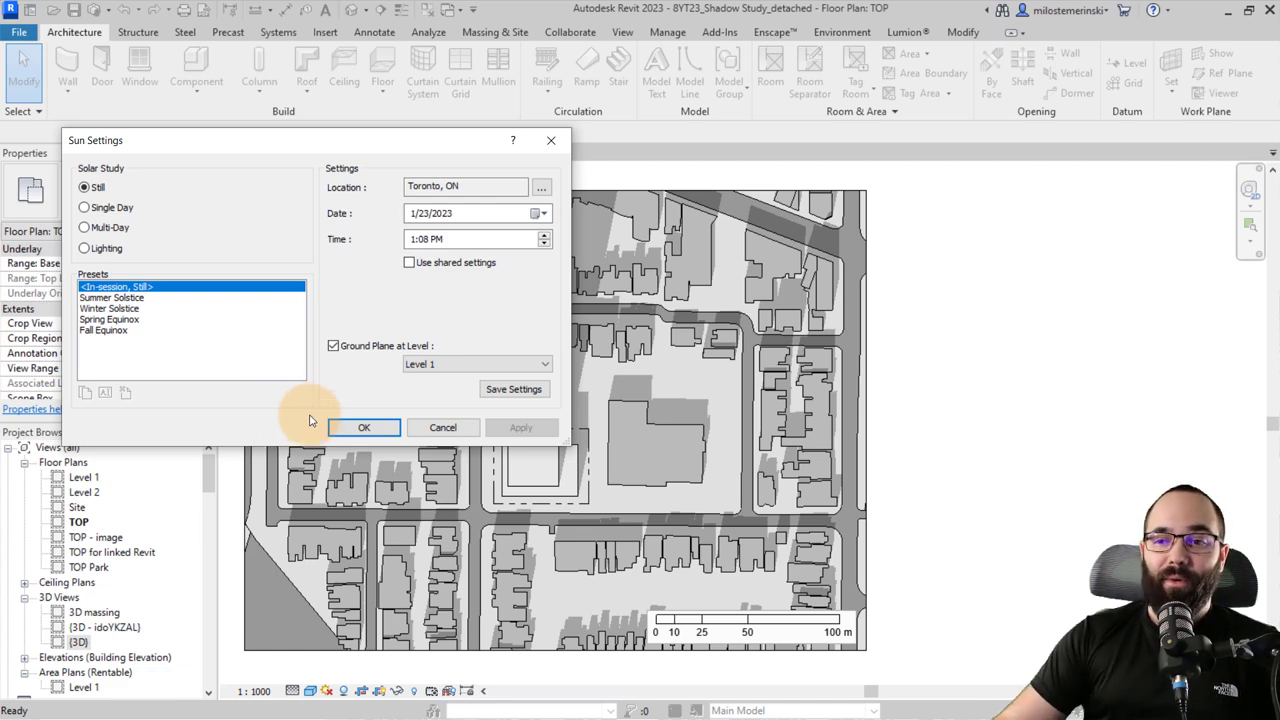
Step: Keep the still Toronto sun settings and show the Add-Ins ribbon tools
left_click(360, 428)
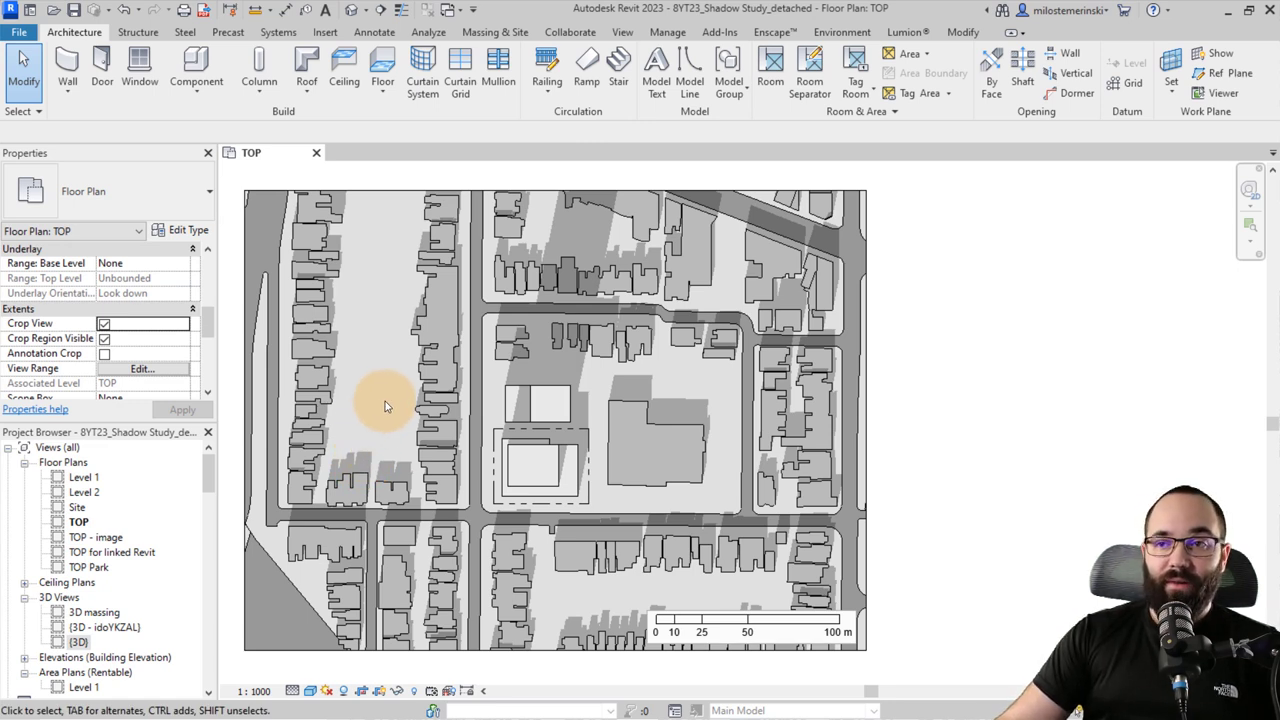
left_click(735, 34)
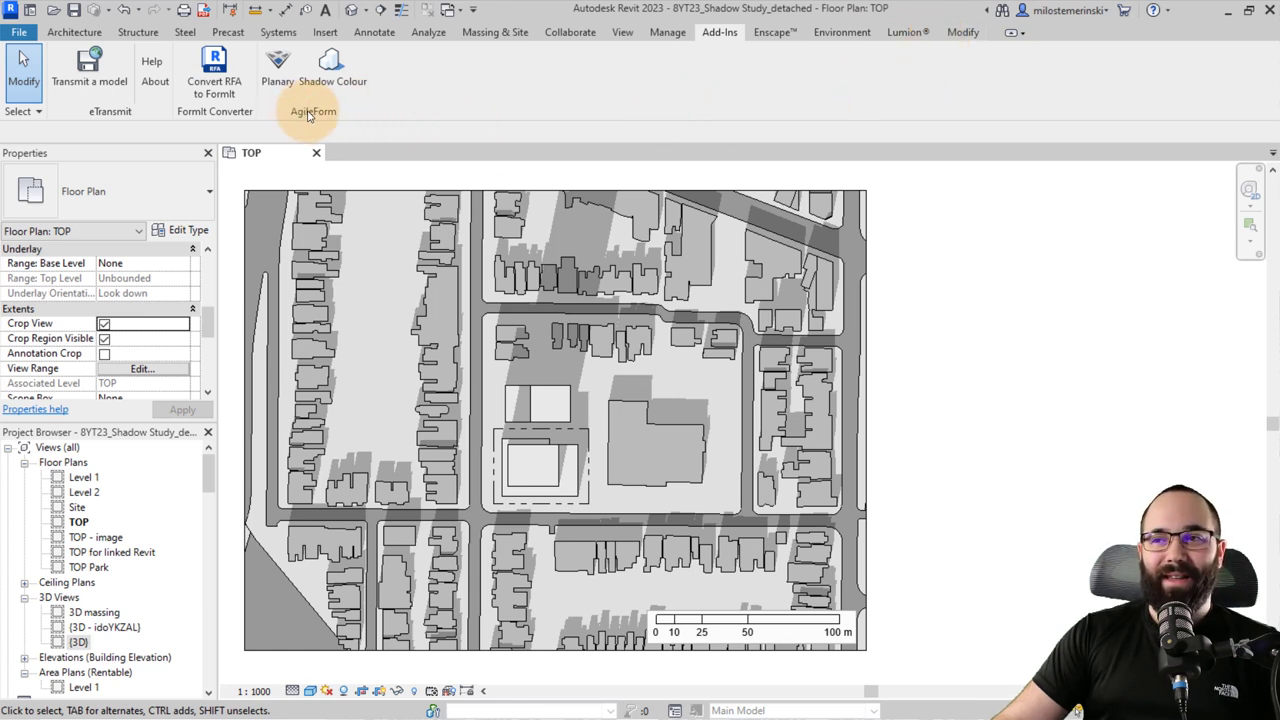
Step: Launch Shadow Colour and add the imported city model as the City context element
left_click(332, 65)
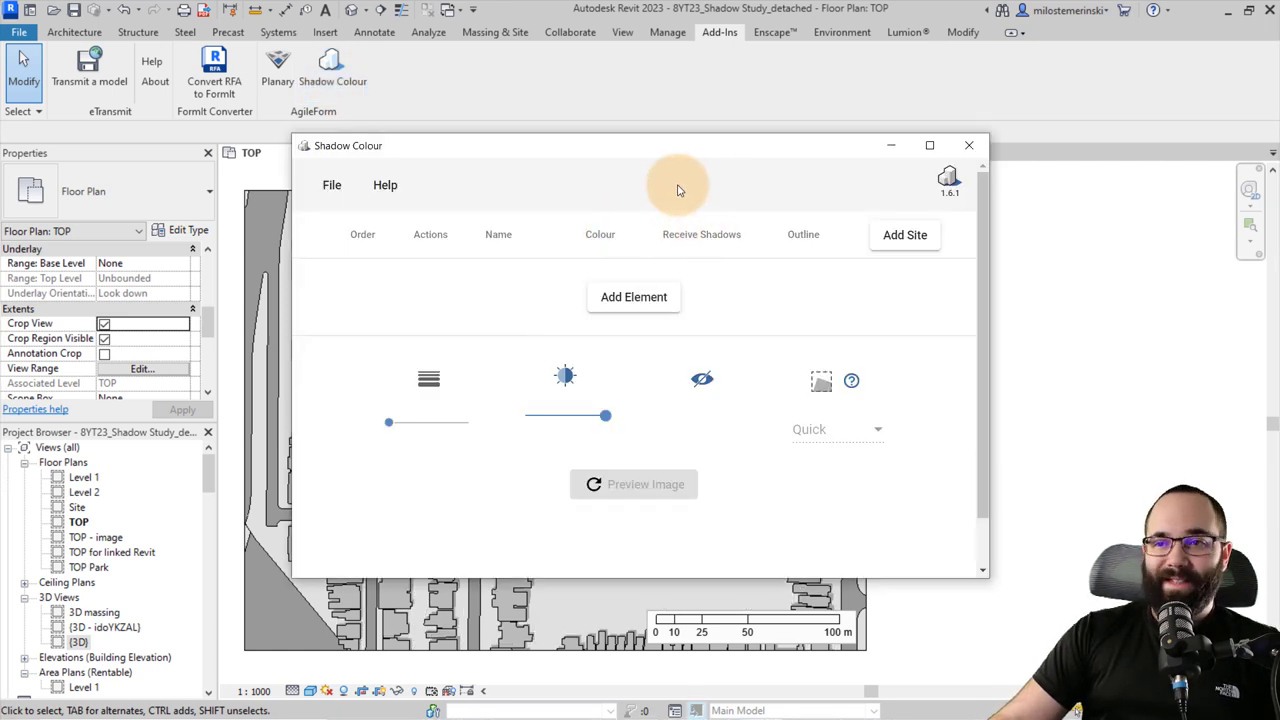
left_click_drag(615, 152, 619, 151)
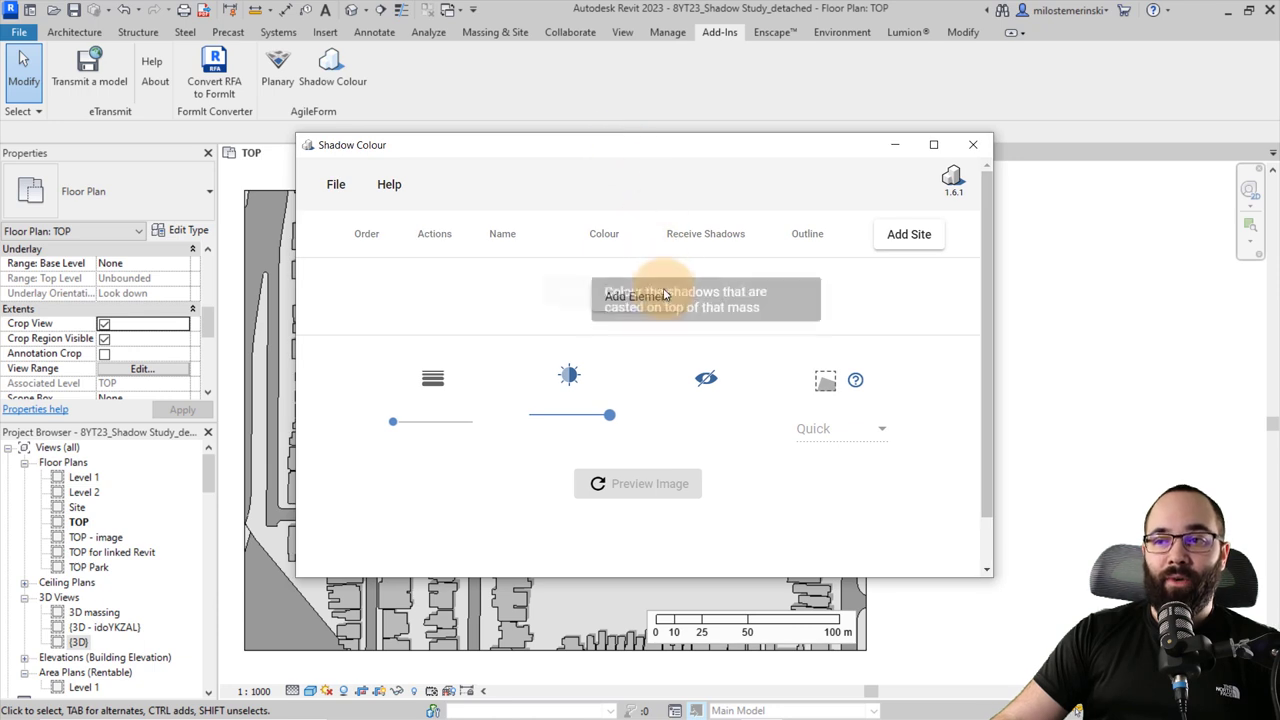
left_click(612, 296)
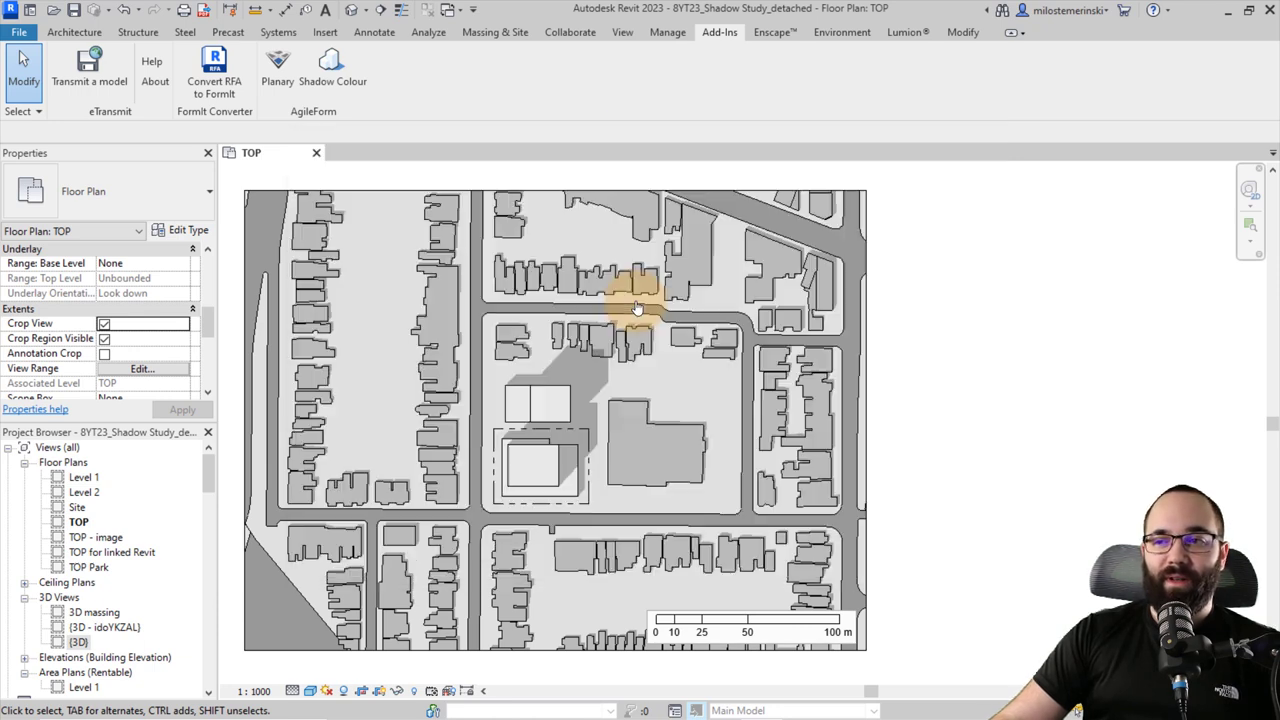
left_click(527, 296)
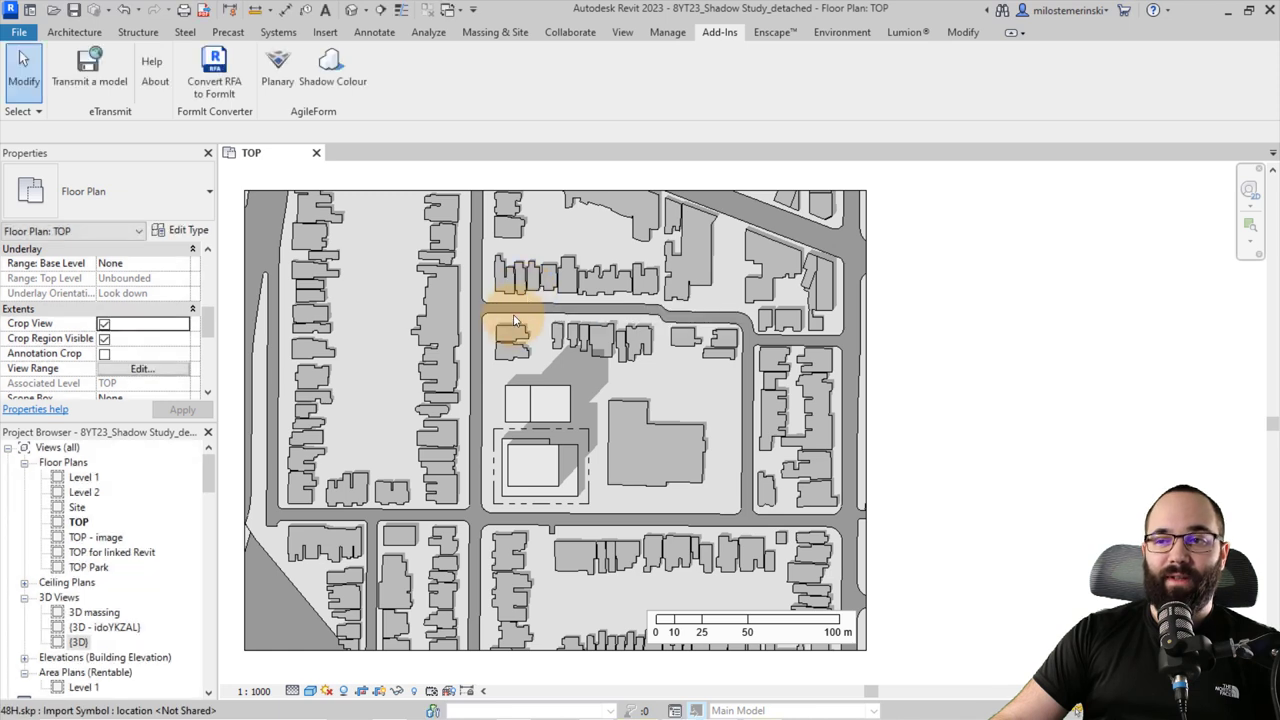
left_click(465, 340)
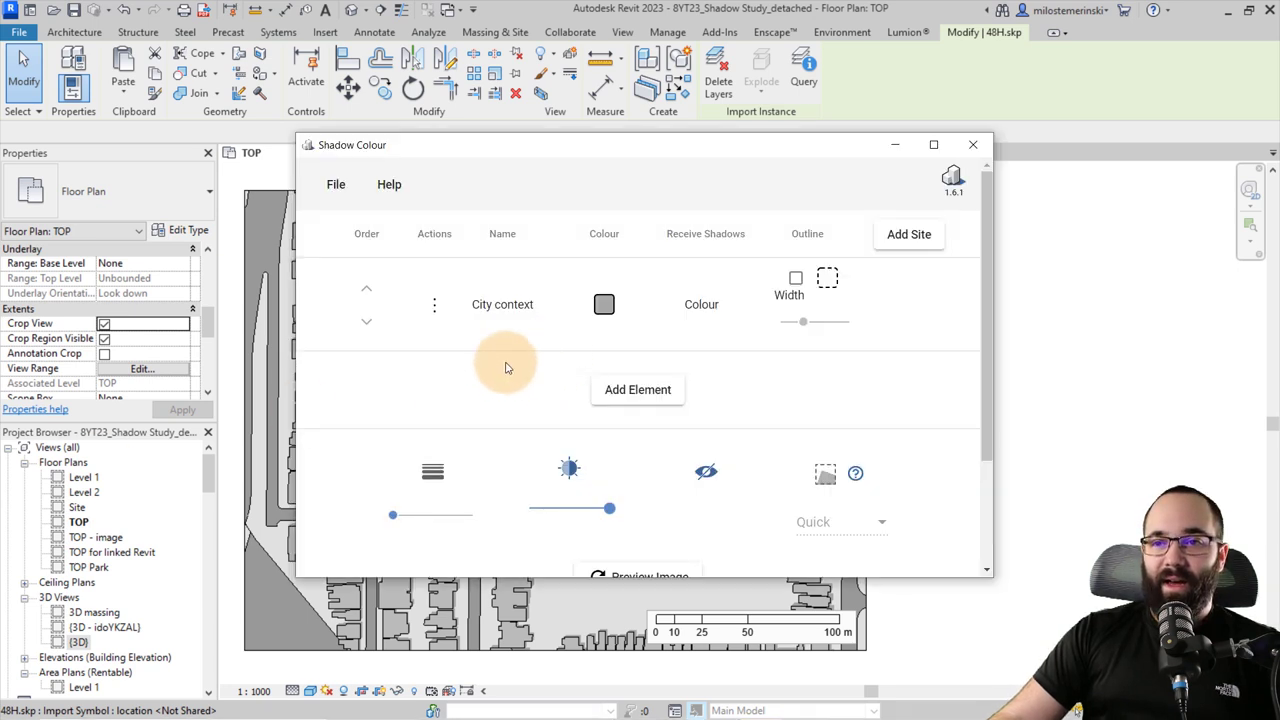
left_click(628, 388)
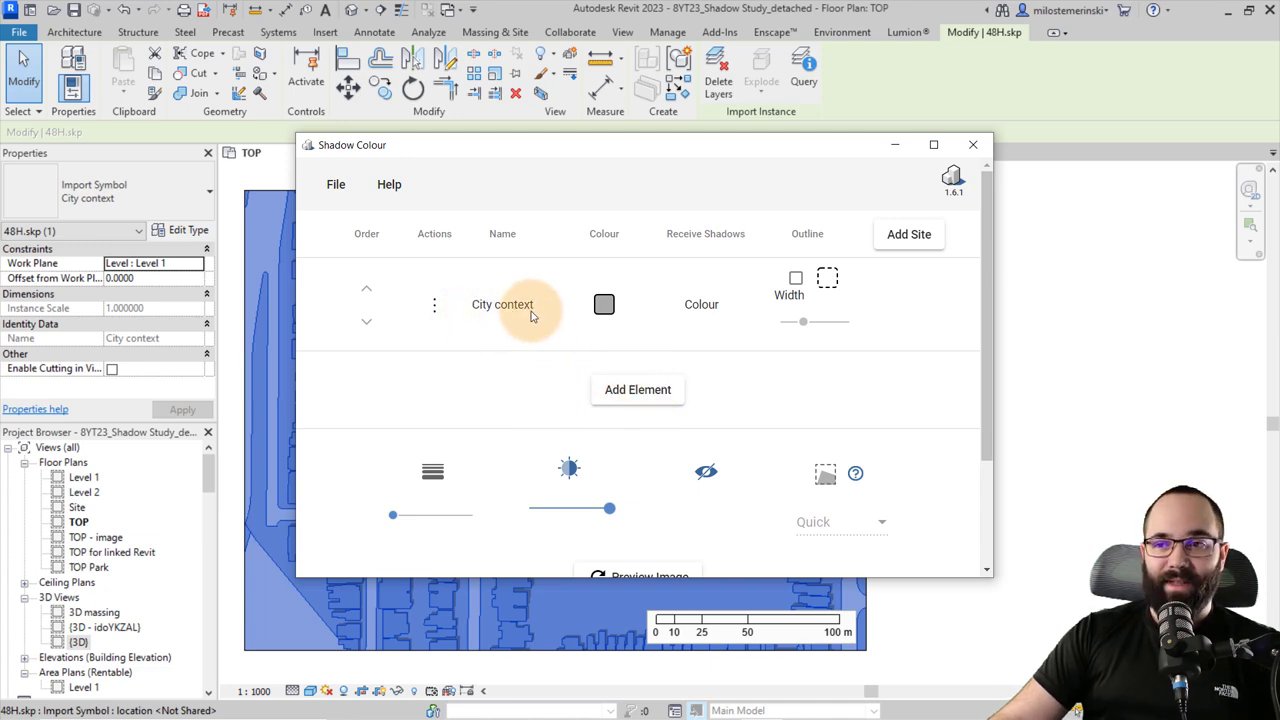
Step: Add the proposed mass as a second element, Proposed
left_click(612, 389)
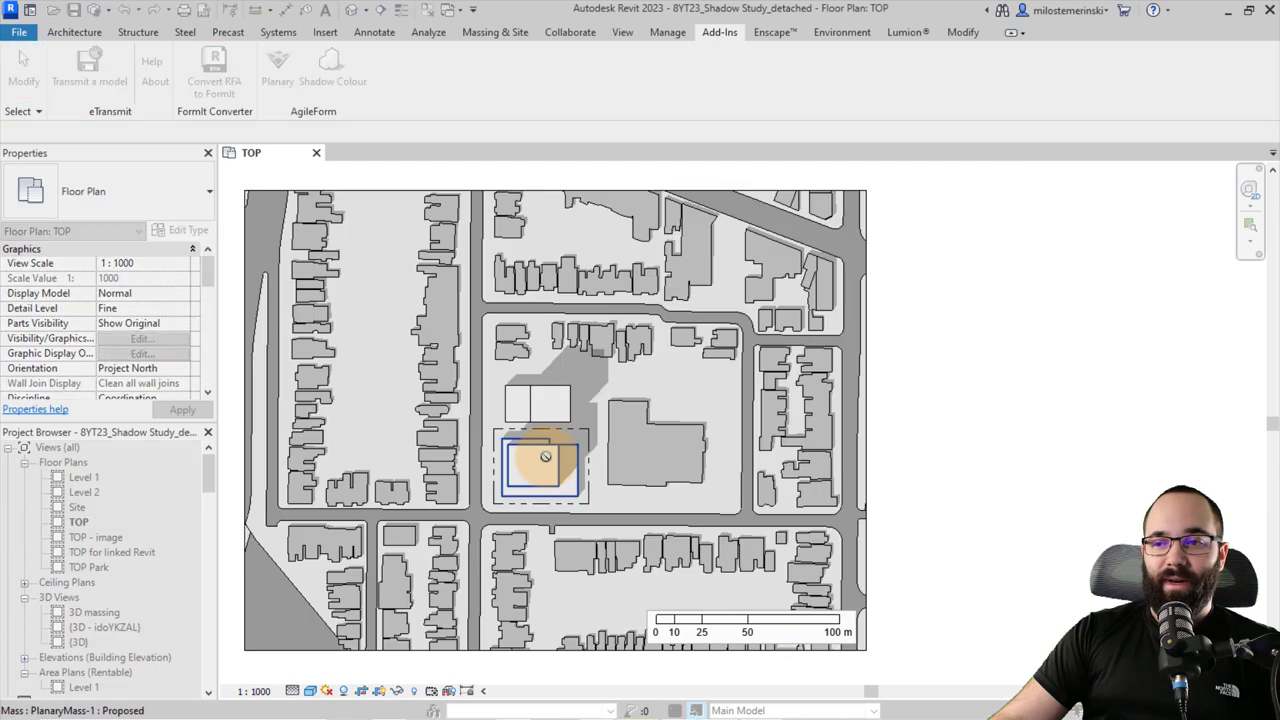
left_click(644, 458)
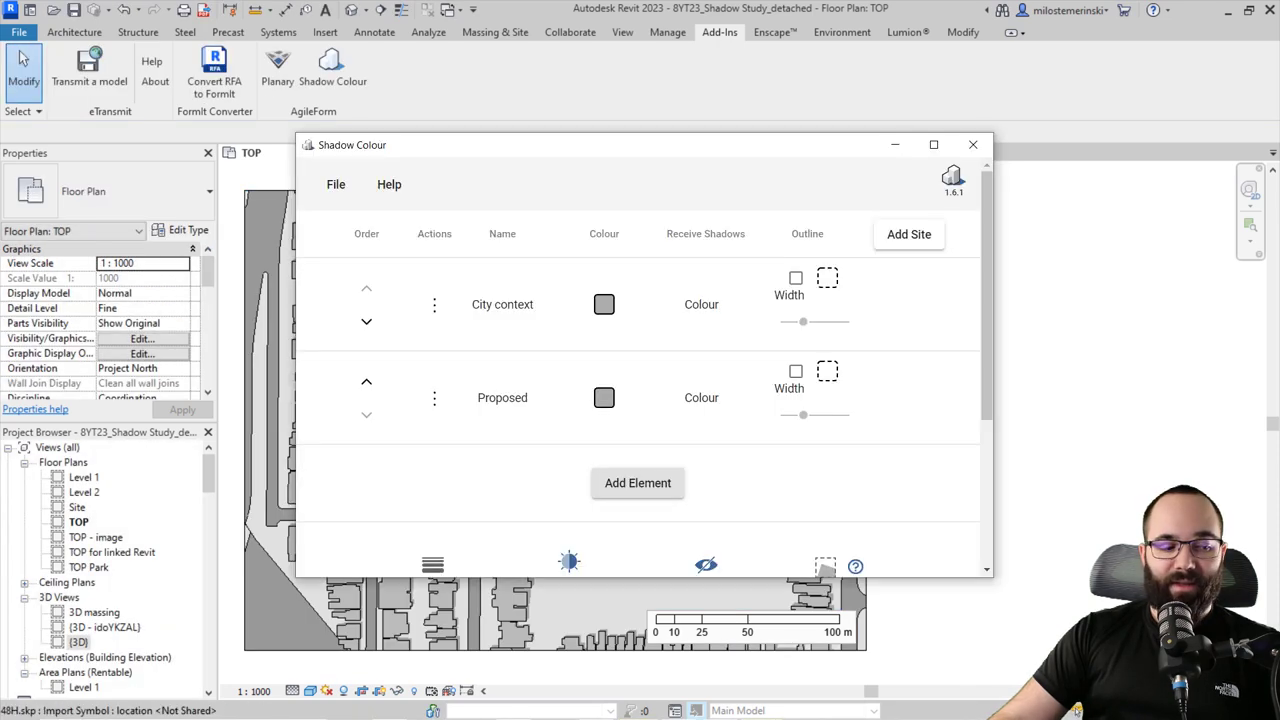
scroll(590, 357, "down", 2)
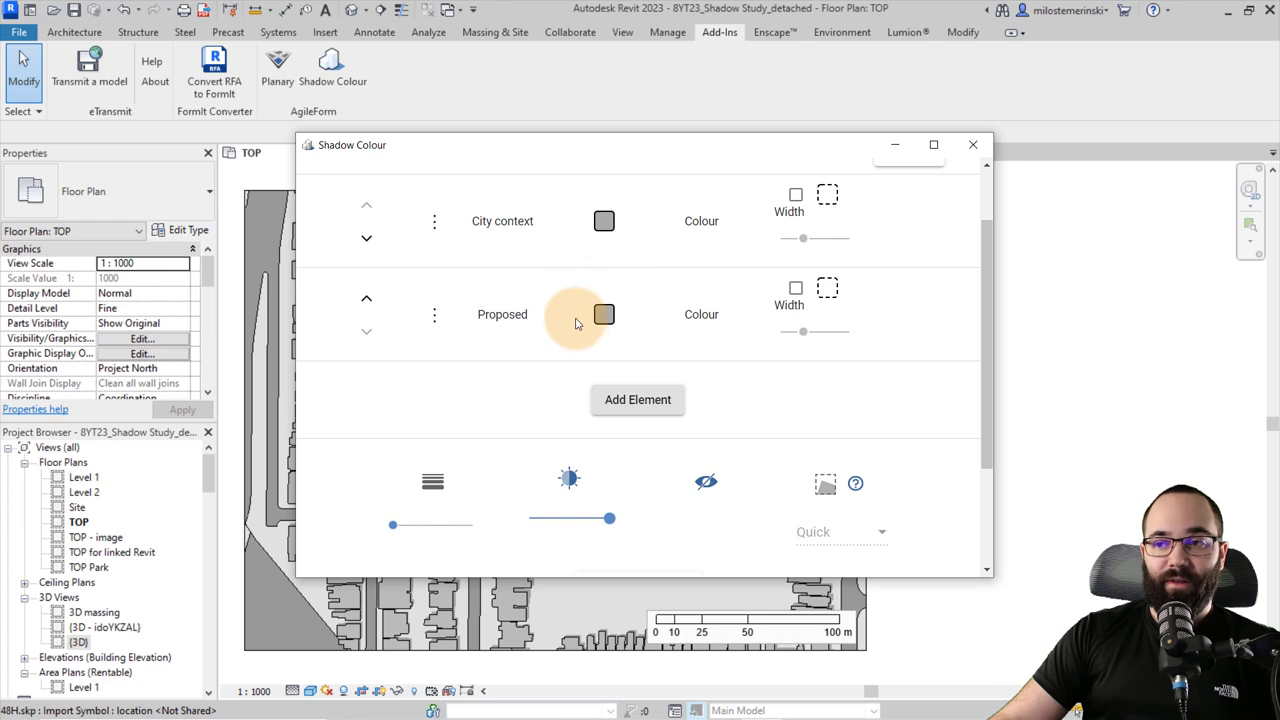
Step: Change the Proposed shadow colour from grey to orange F5A623 with alpha 70
left_click(605, 317)
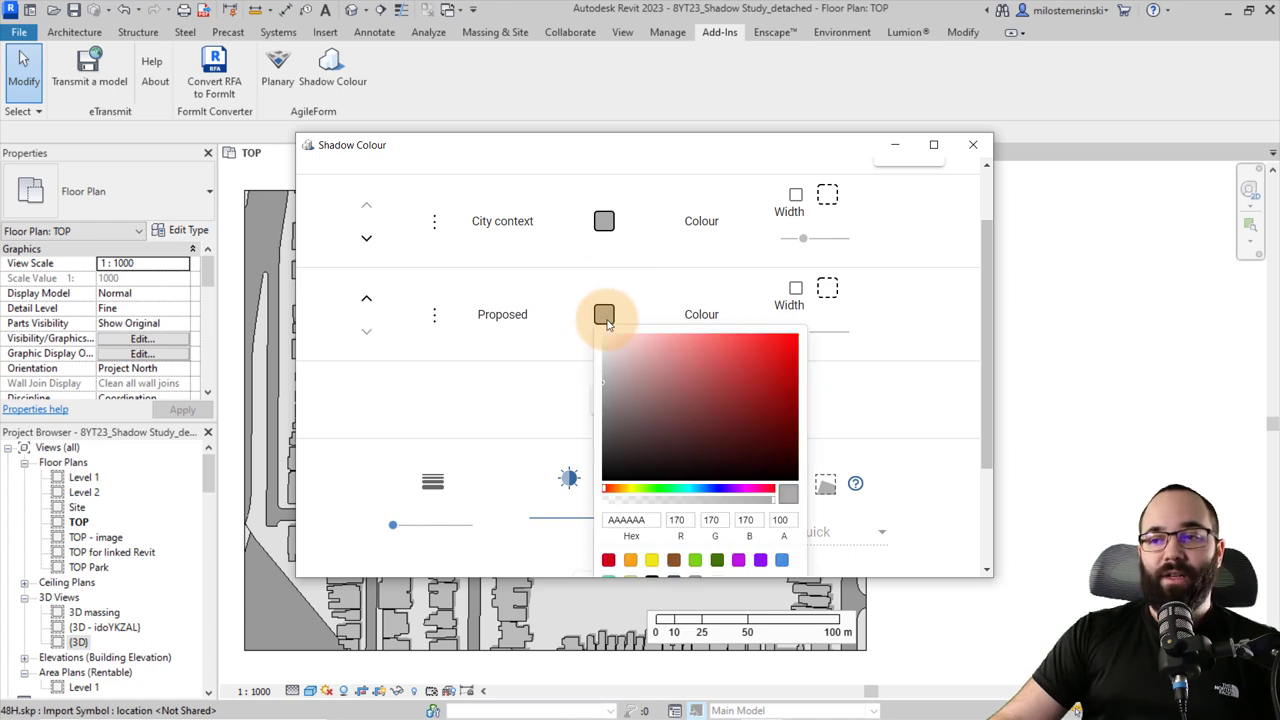
scroll(722, 389, "down", 4)
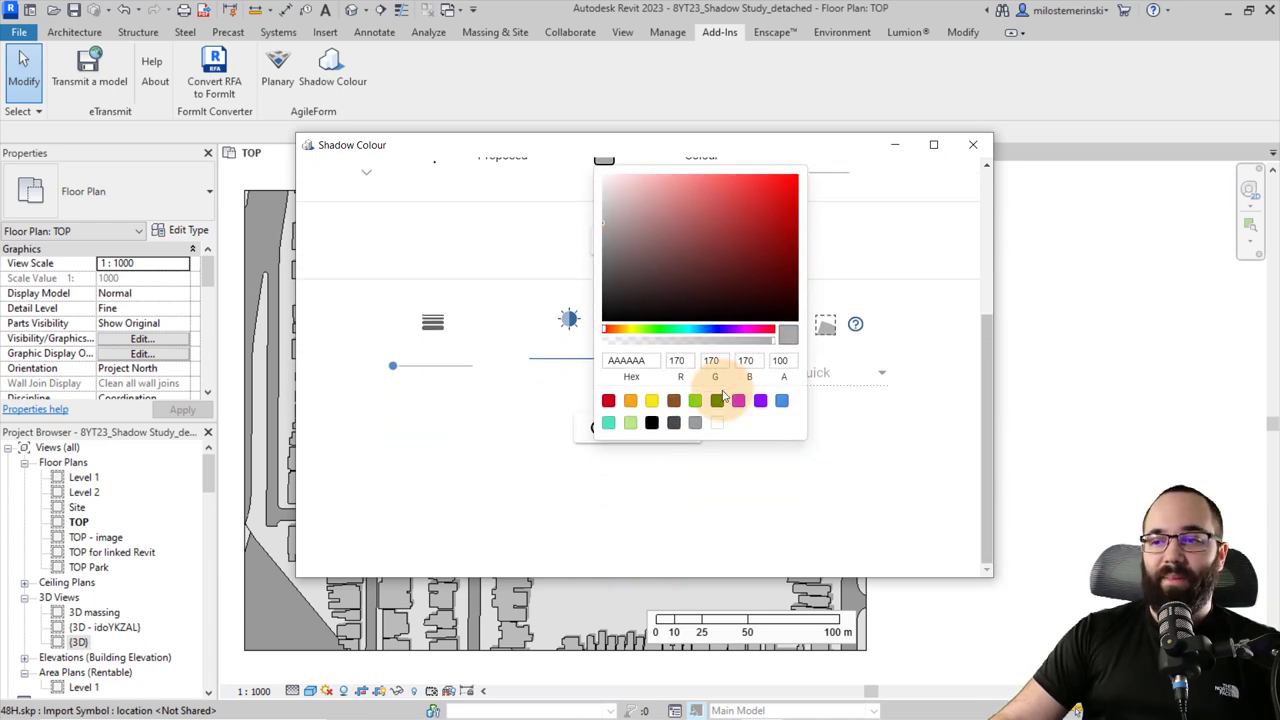
scroll(680, 440, "up", 2)
left_click(630, 485)
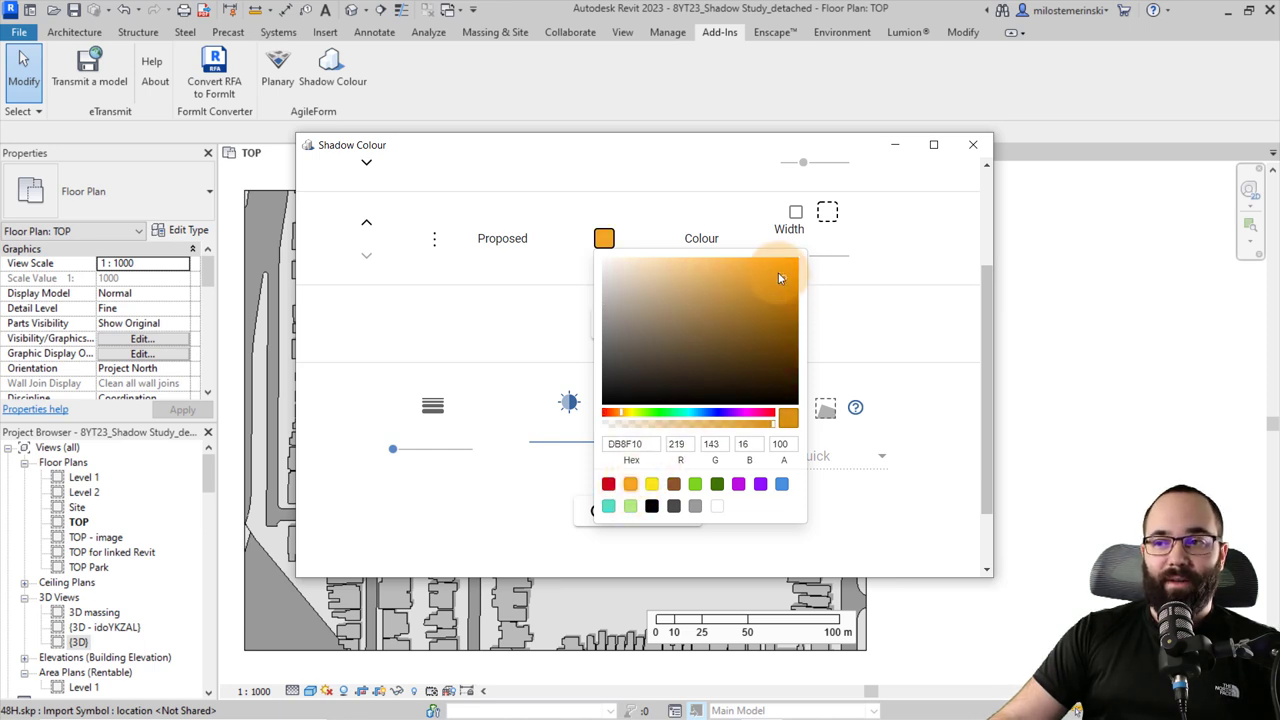
mouse_move(773, 270)
left_mouse_down()
mouse_move(700, 266)
mouse_move(800, 252)
mouse_move(776, 274)
left_mouse_up()
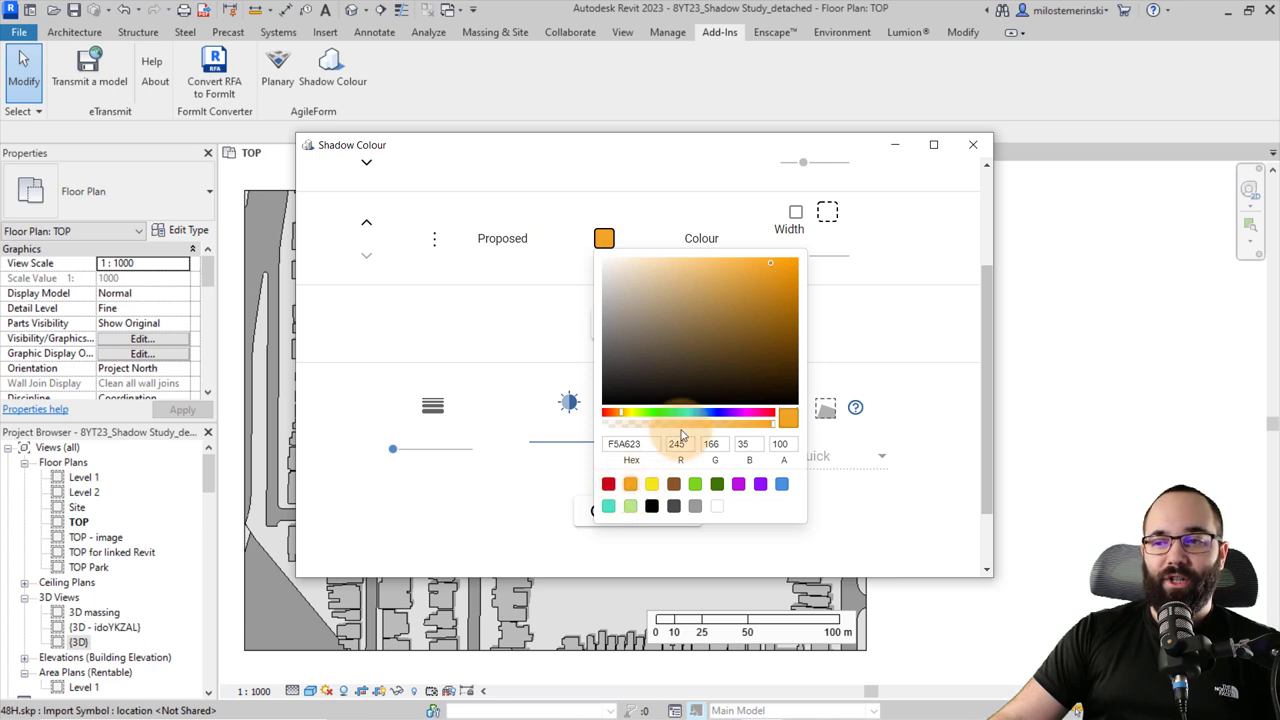
left_click(770, 428)
left_click_drag(769, 429, 732, 452)
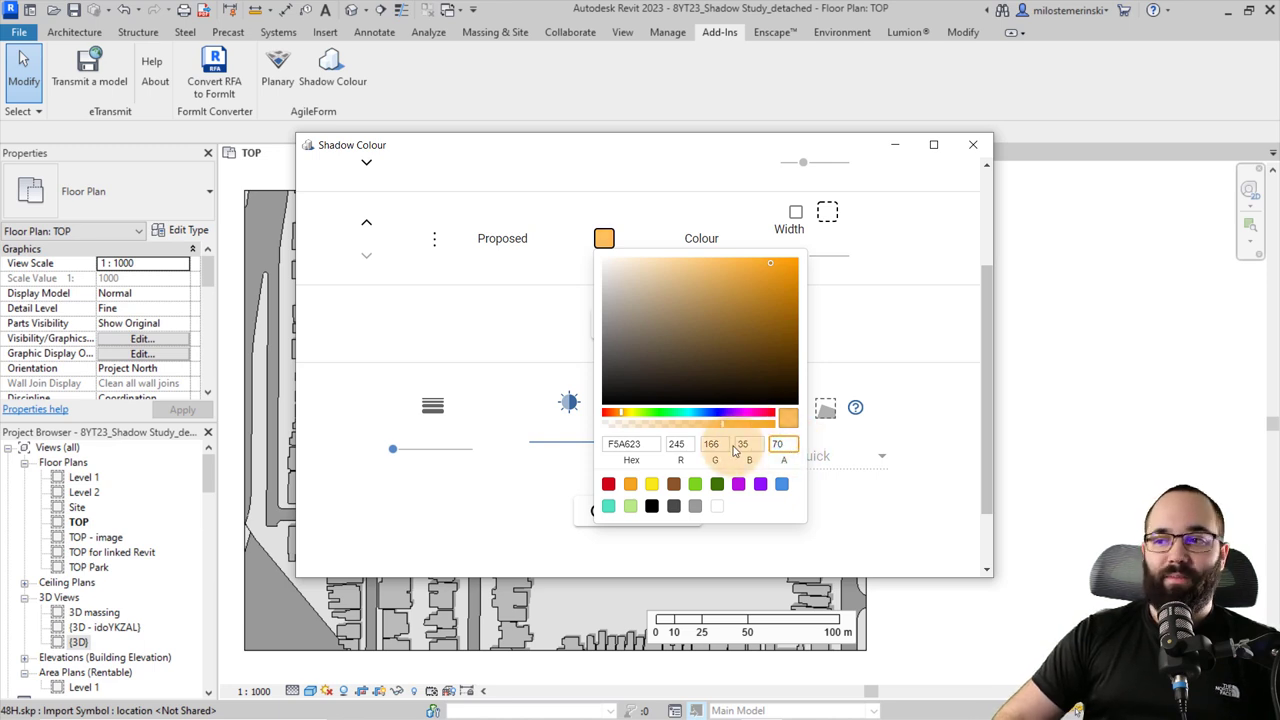
left_click(566, 322)
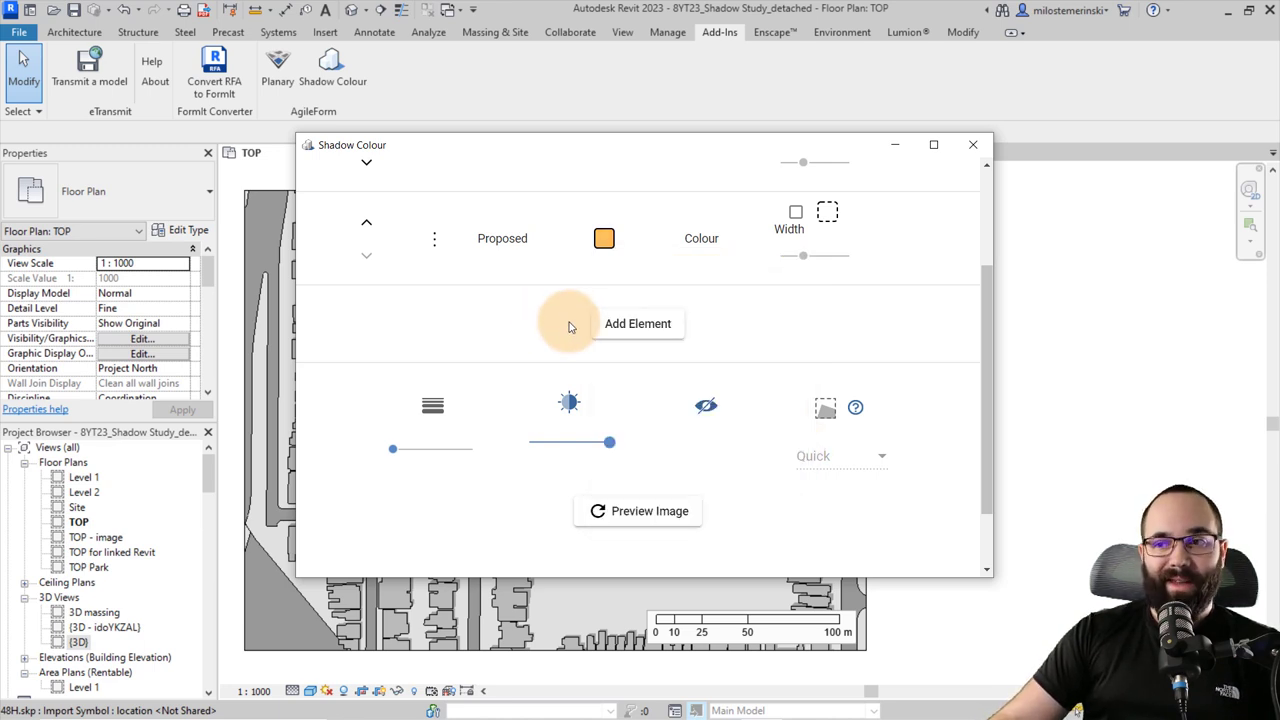
Step: Add the approved mass as element Approved with a semi-transparent blue shadow colour
left_click(627, 328)
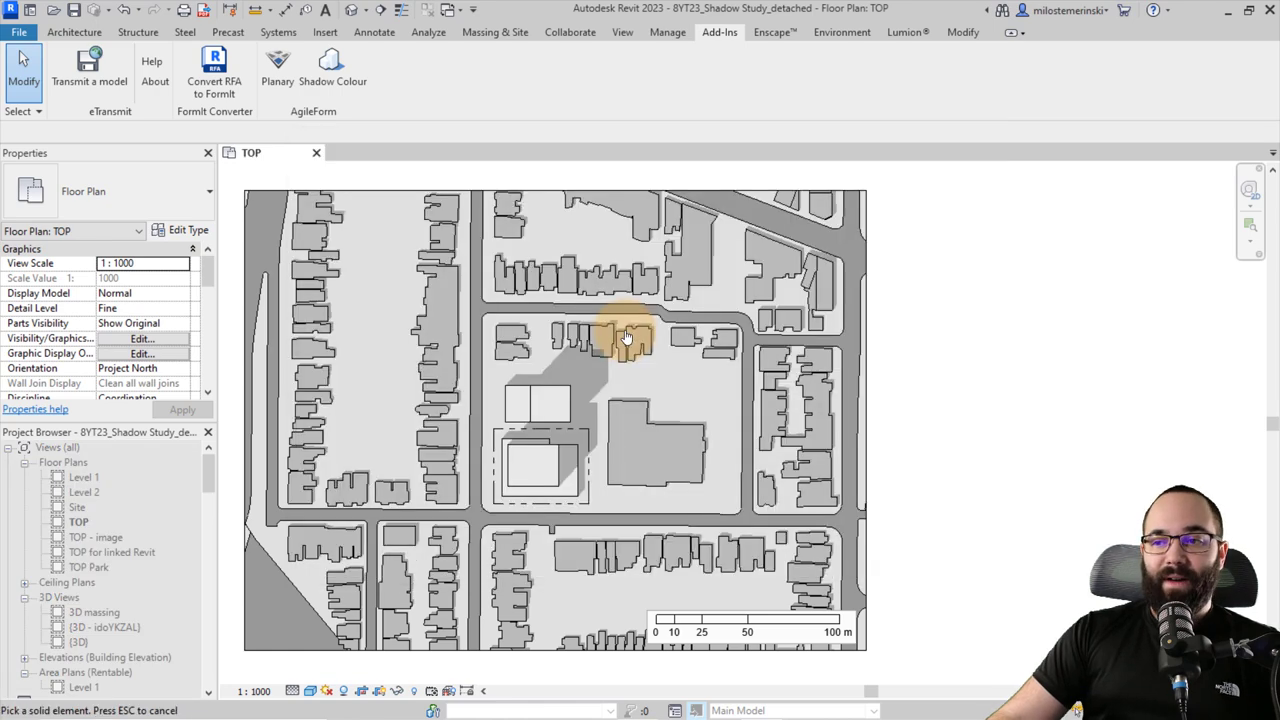
left_click(522, 424)
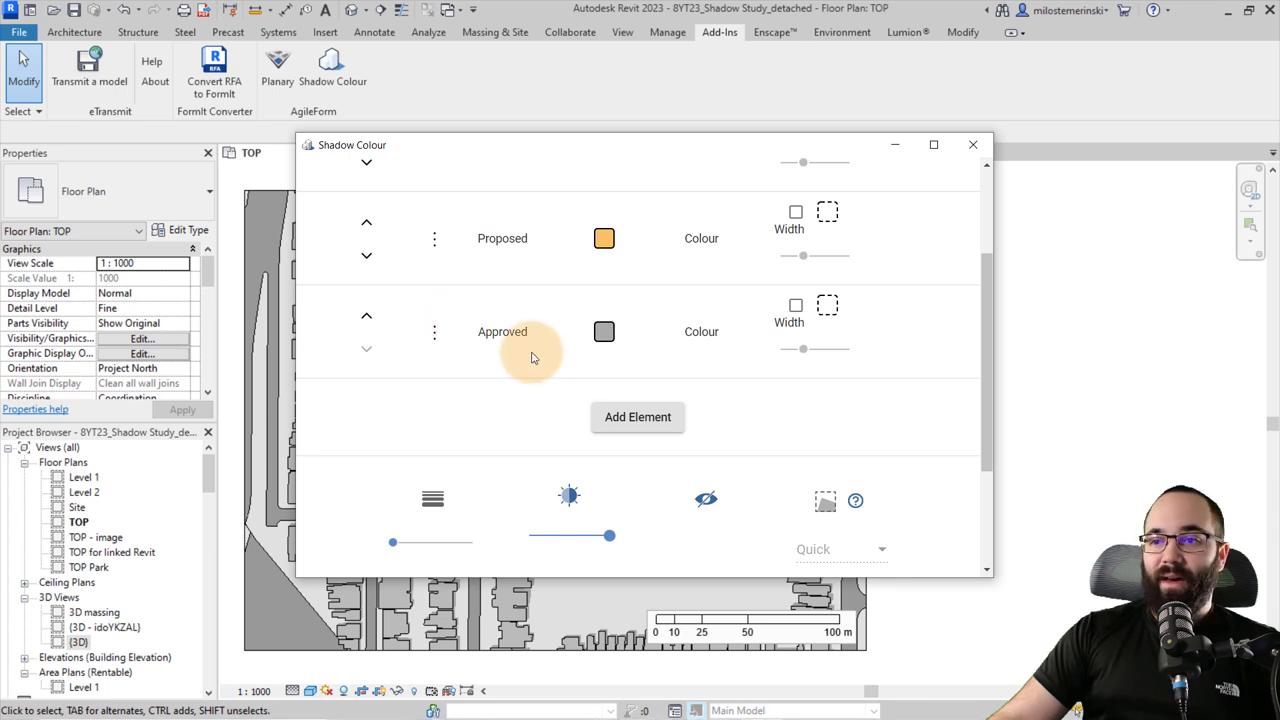
scroll(528, 357, "up", 3)
scroll(557, 363, "down", 1)
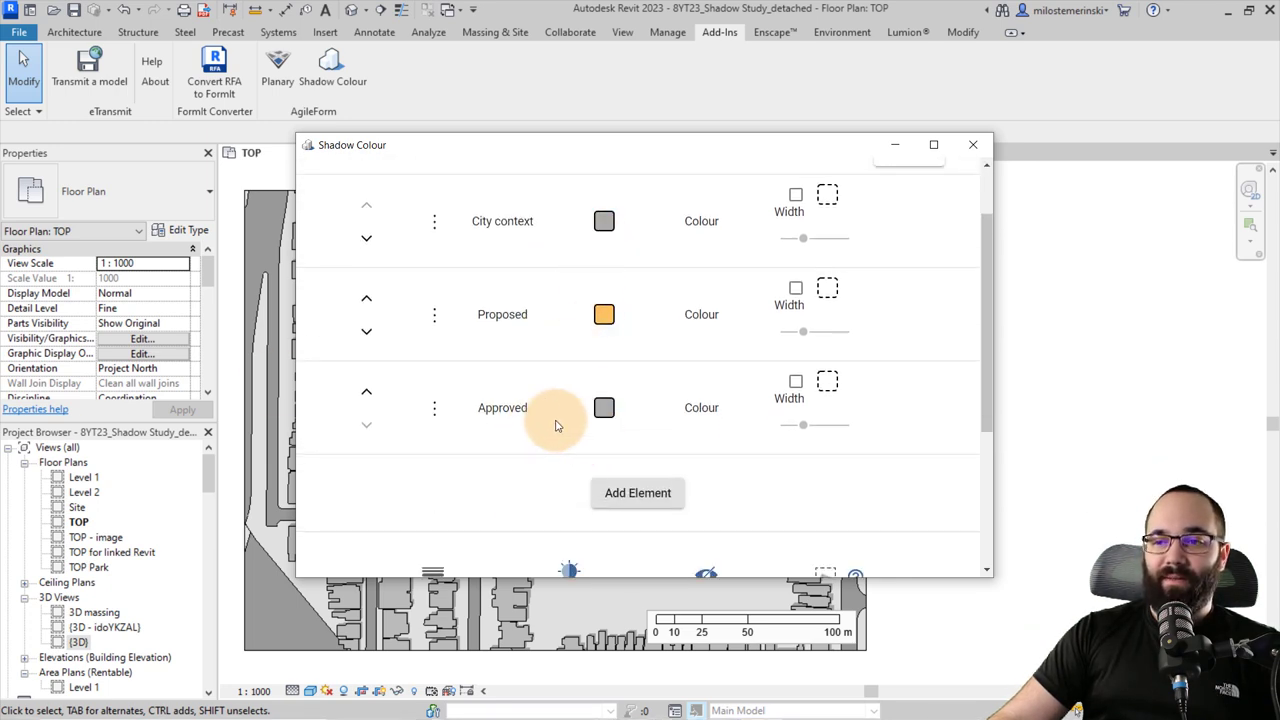
left_click(603, 408)
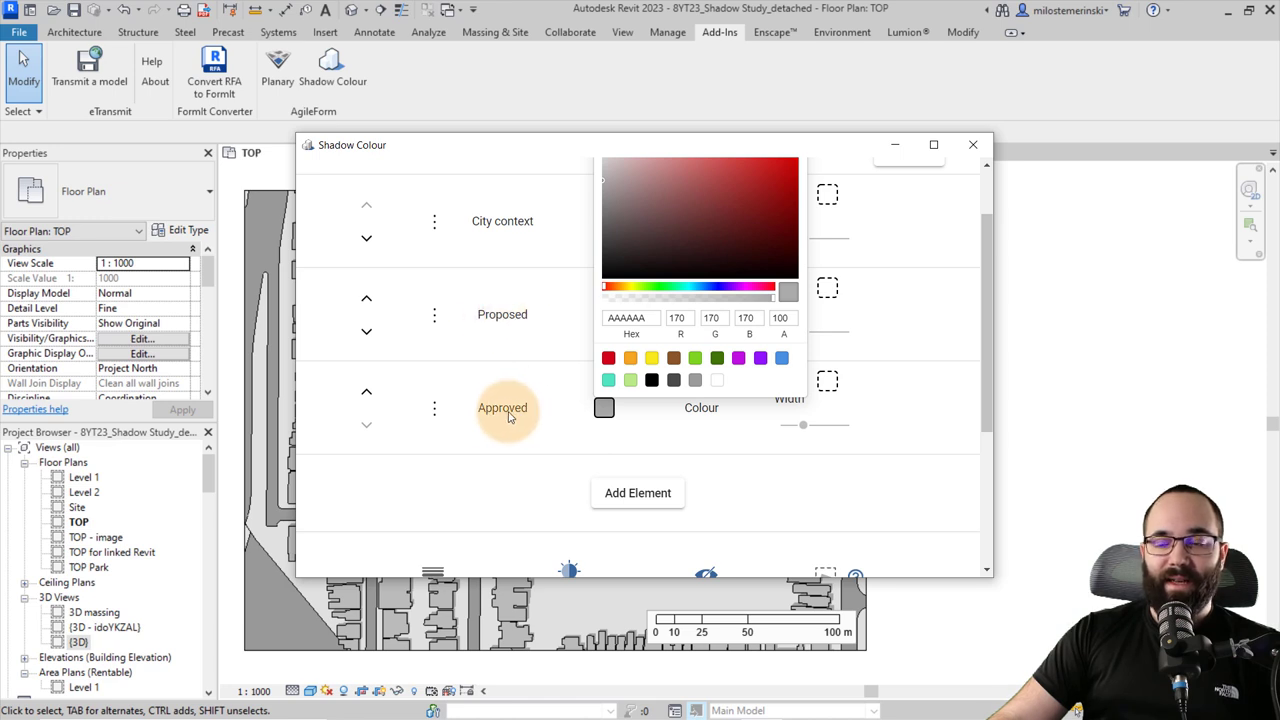
left_click(781, 358)
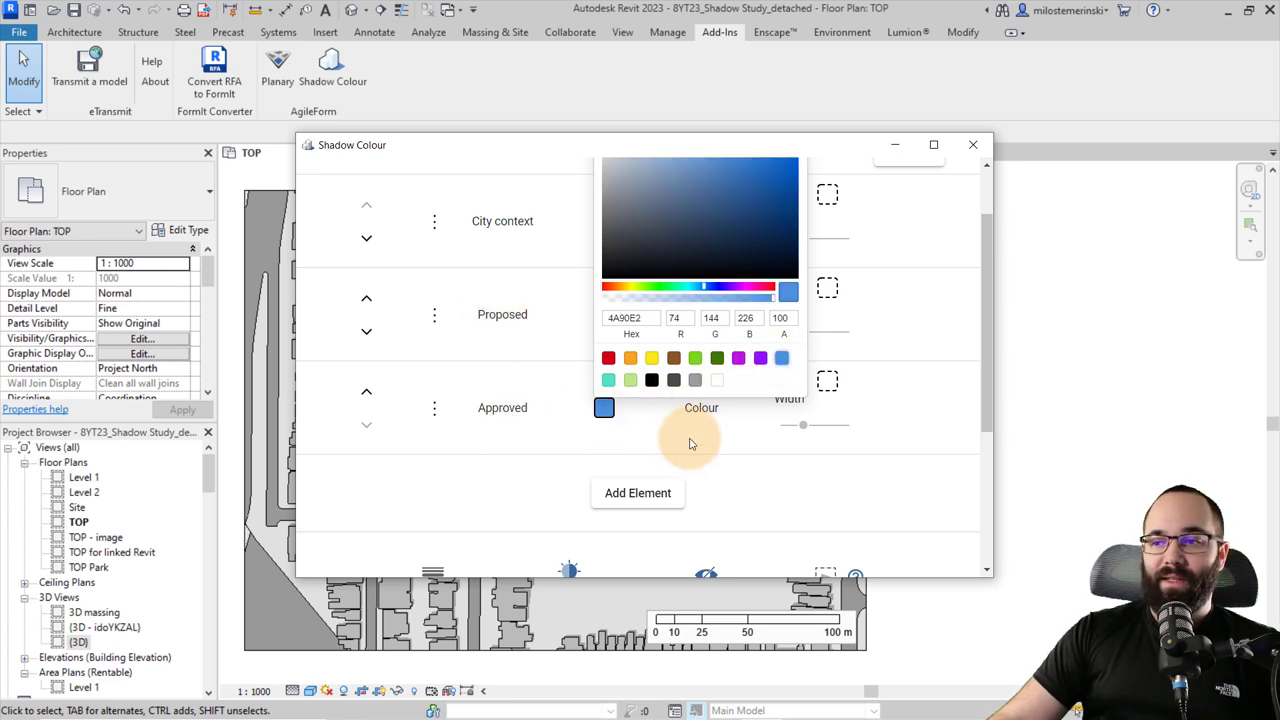
double_click(785, 318)
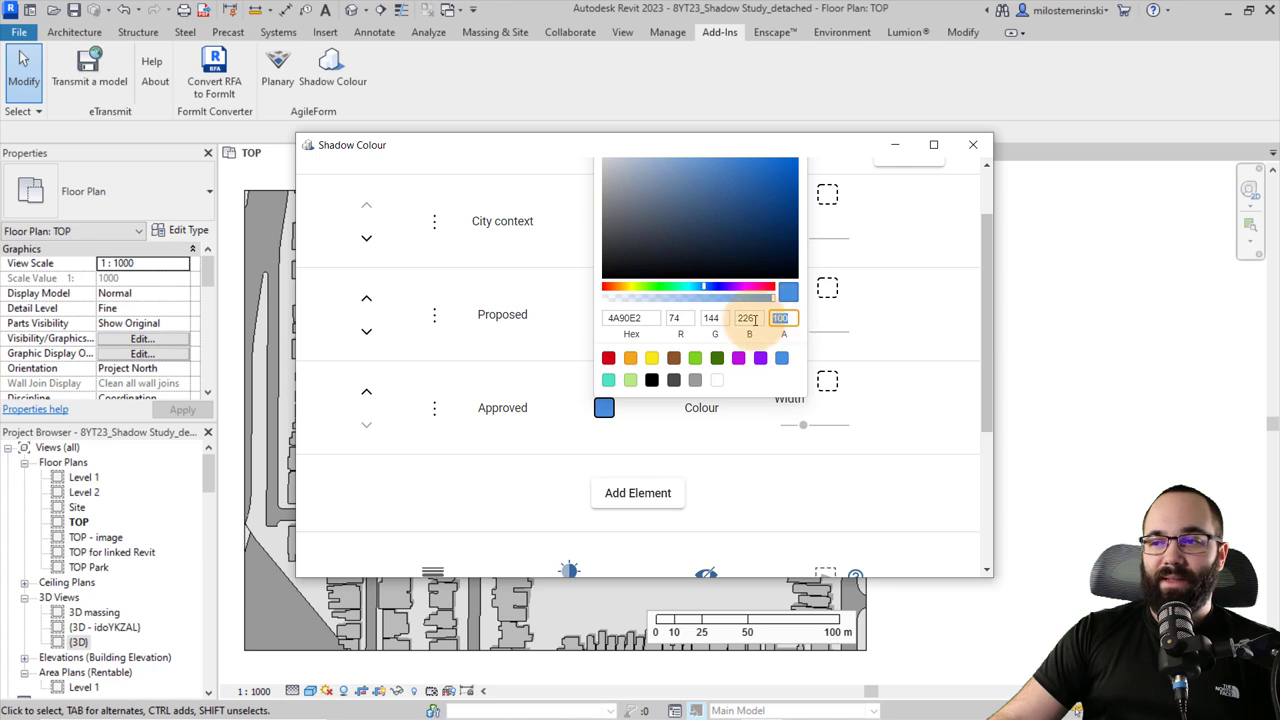
left_click(591, 465)
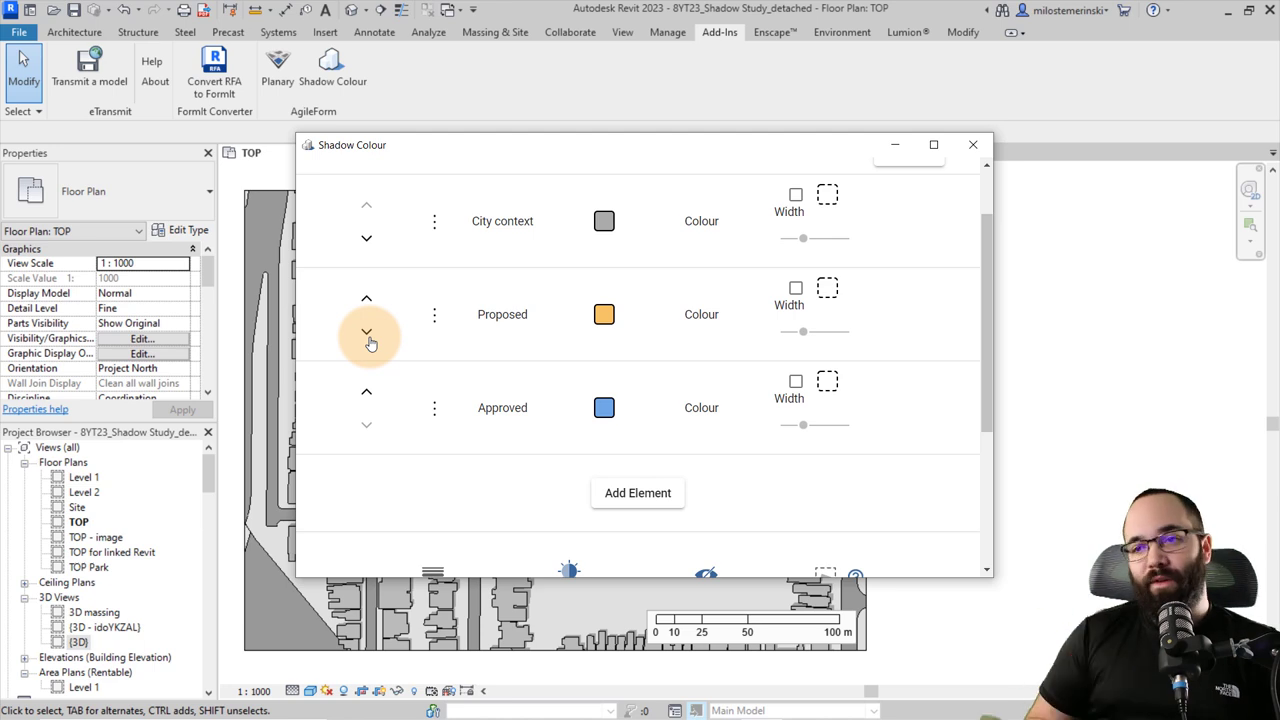
Step: Recheck the Proposed colour swatch to confirm it is still orange
left_click(604, 316)
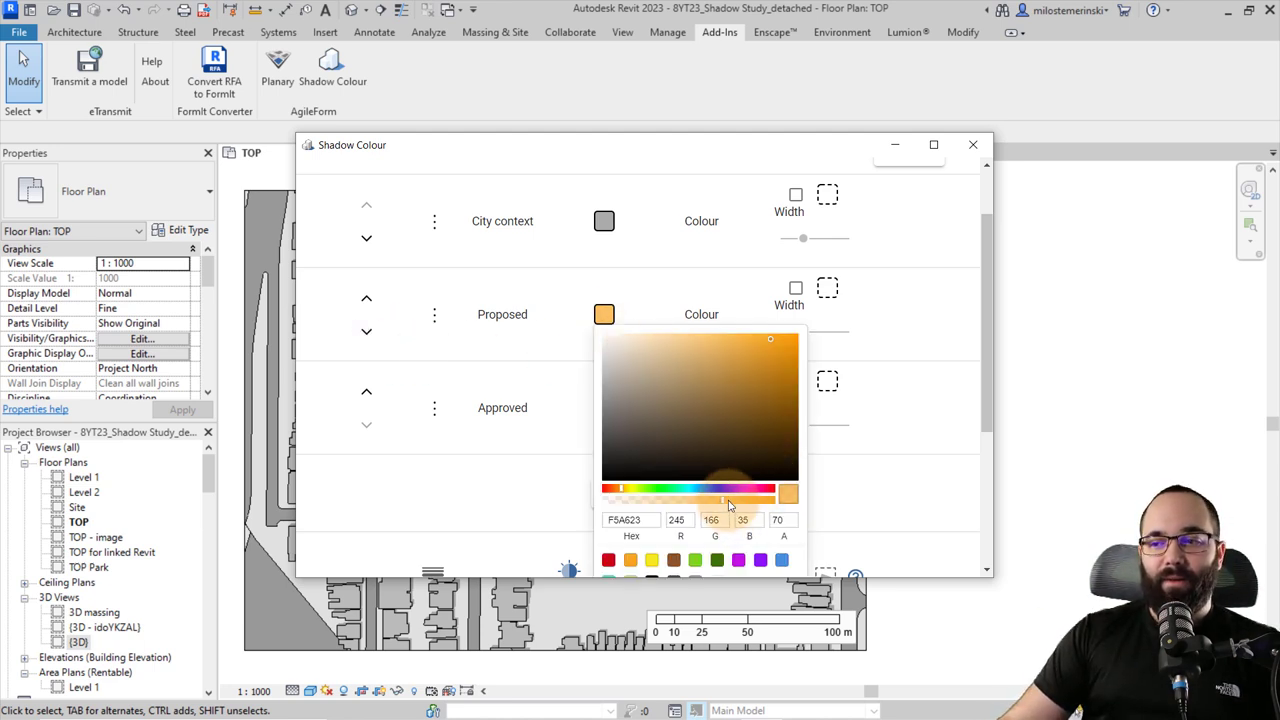
scroll(729, 505, "down", 3)
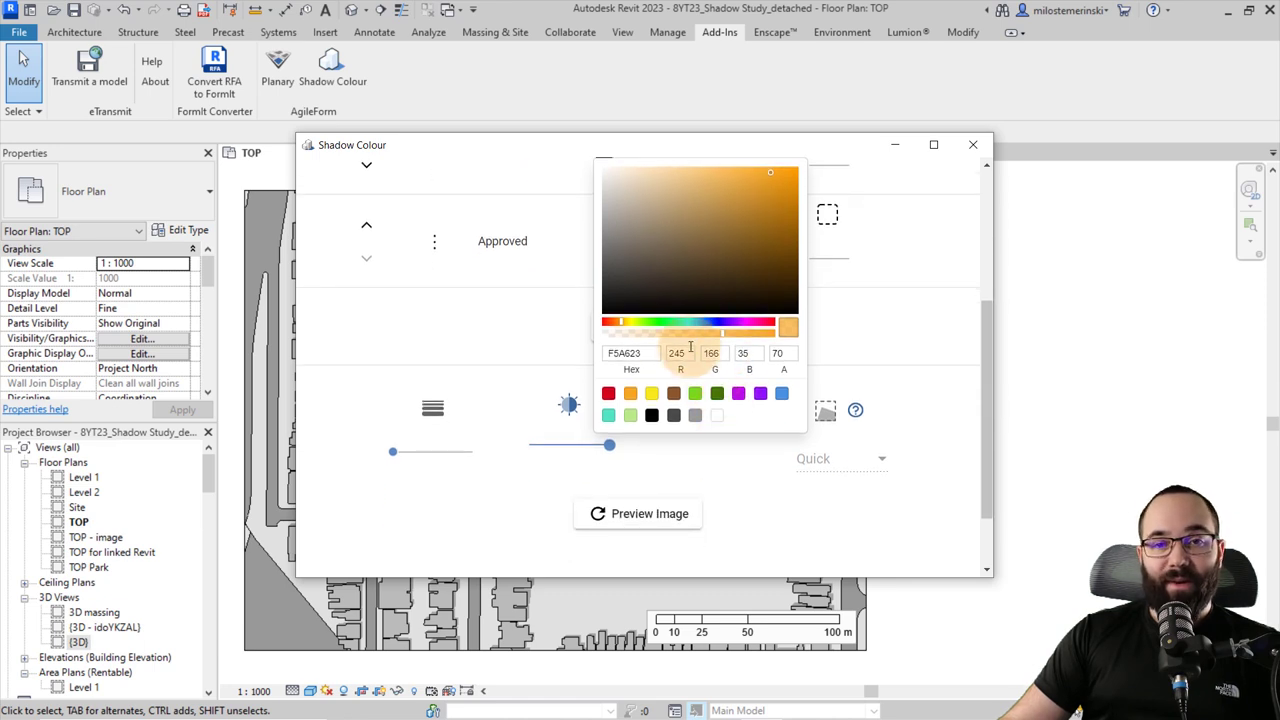
left_click(547, 348)
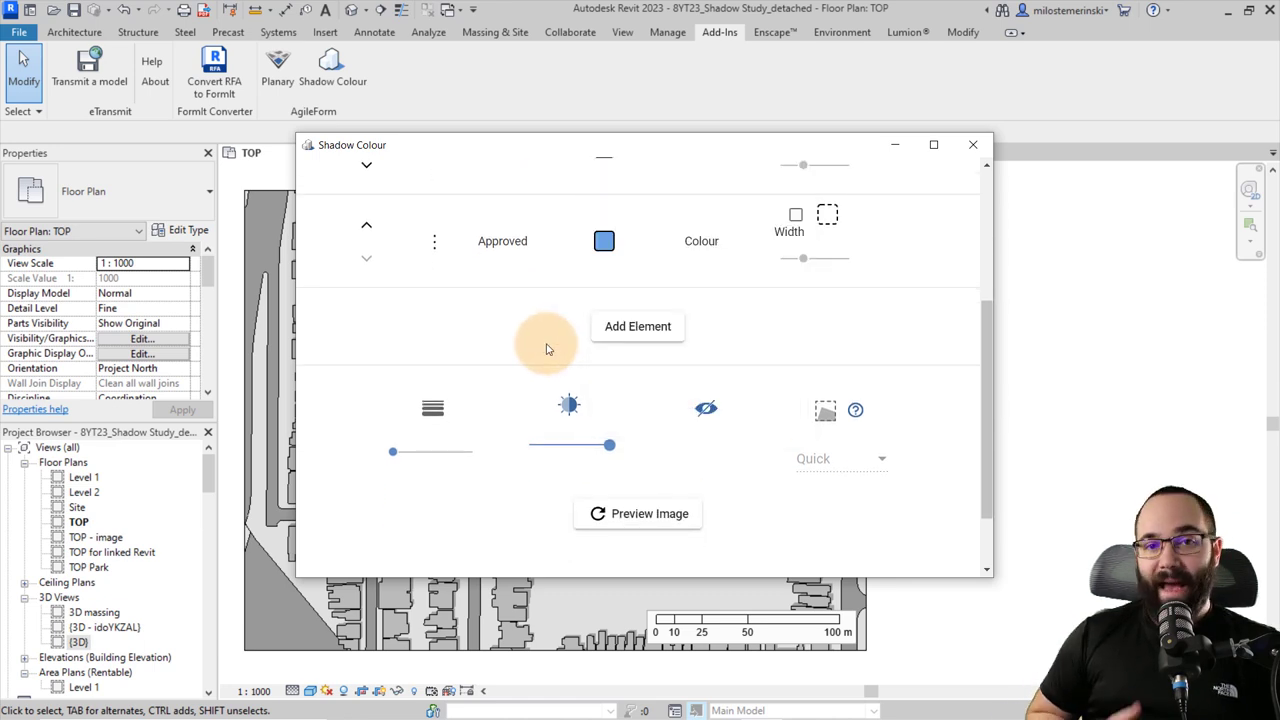
scroll(547, 348, "up", 3)
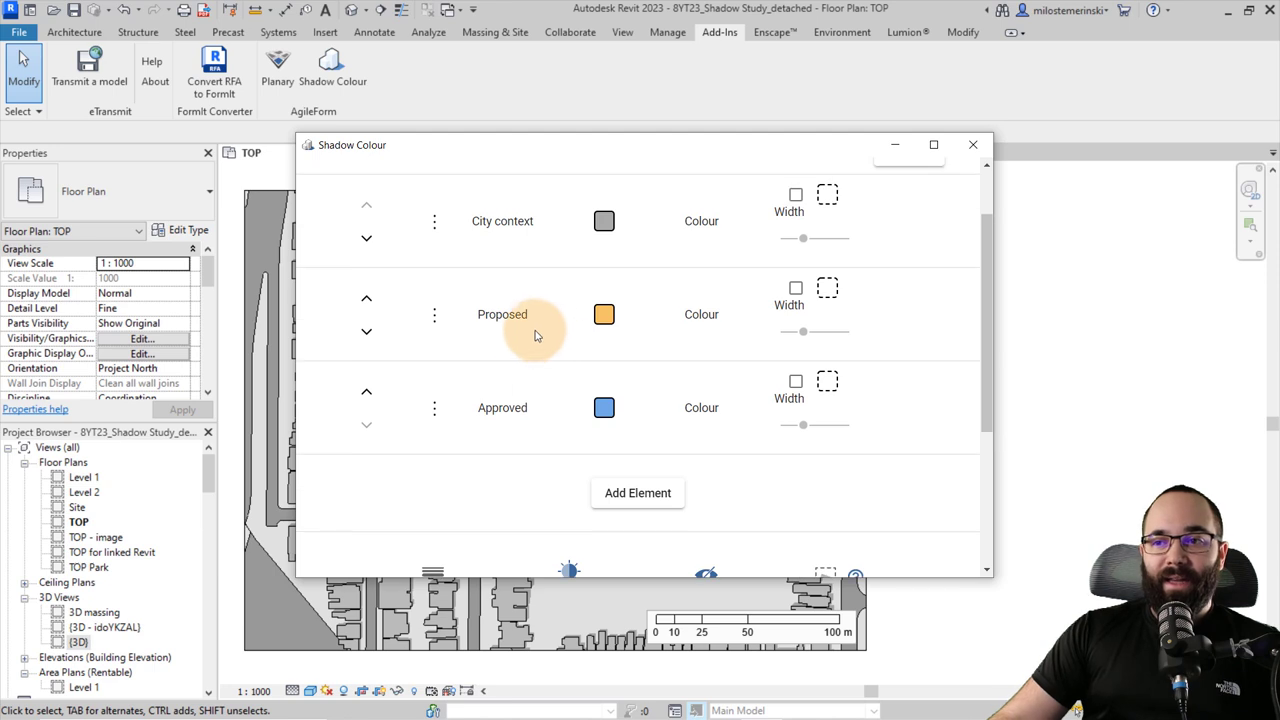
scroll(488, 291, "down", 5)
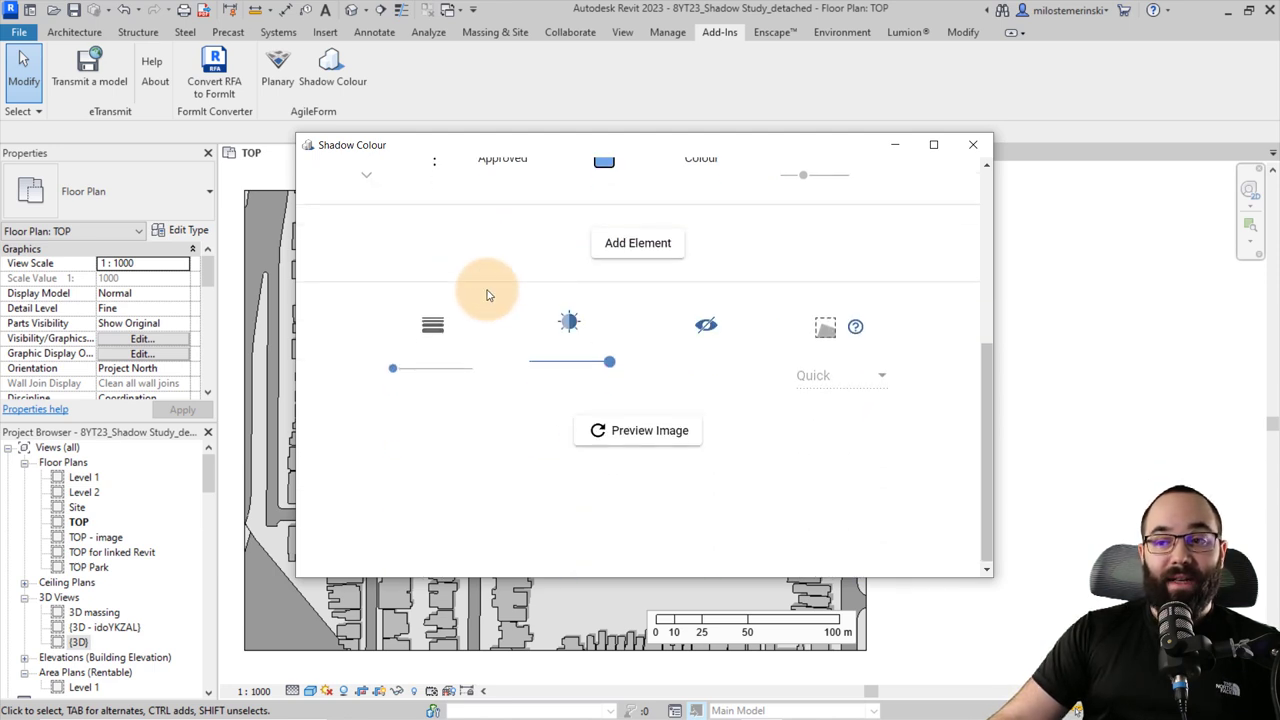
Step: Generate a preview image of the coloured shadow study and move the window over the plan
left_click(630, 430)
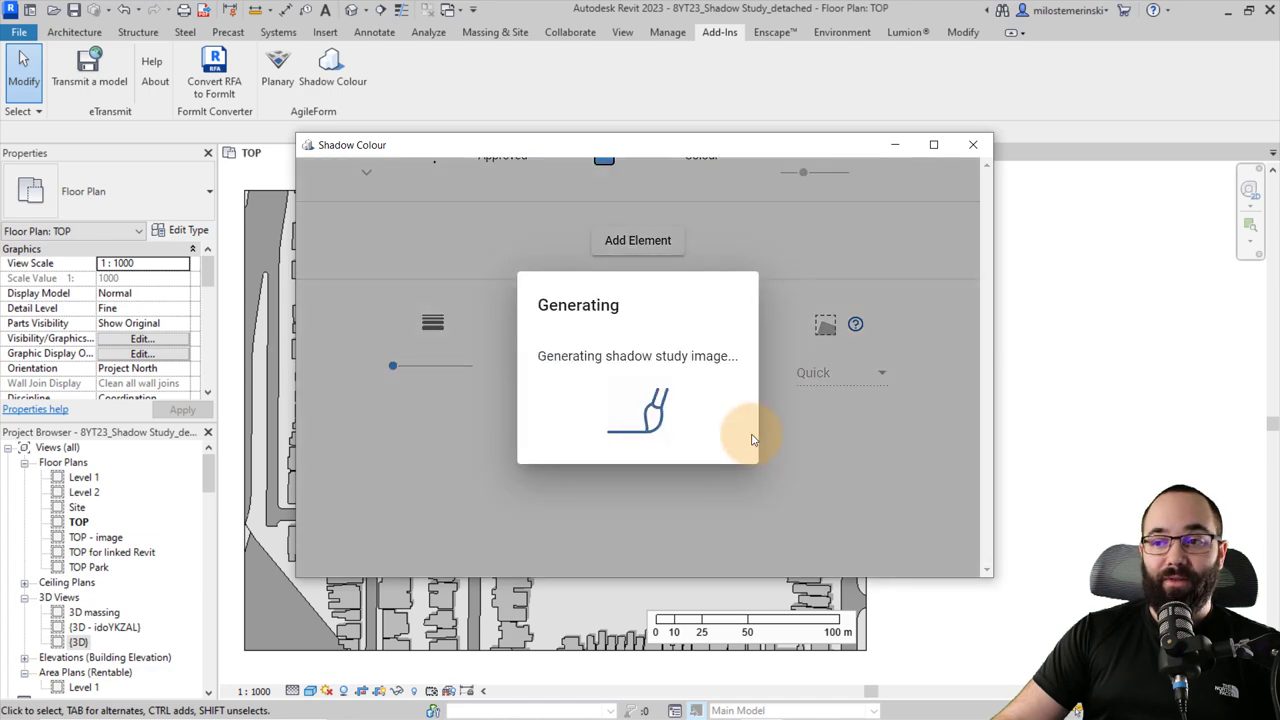
scroll(771, 370, "down", 4)
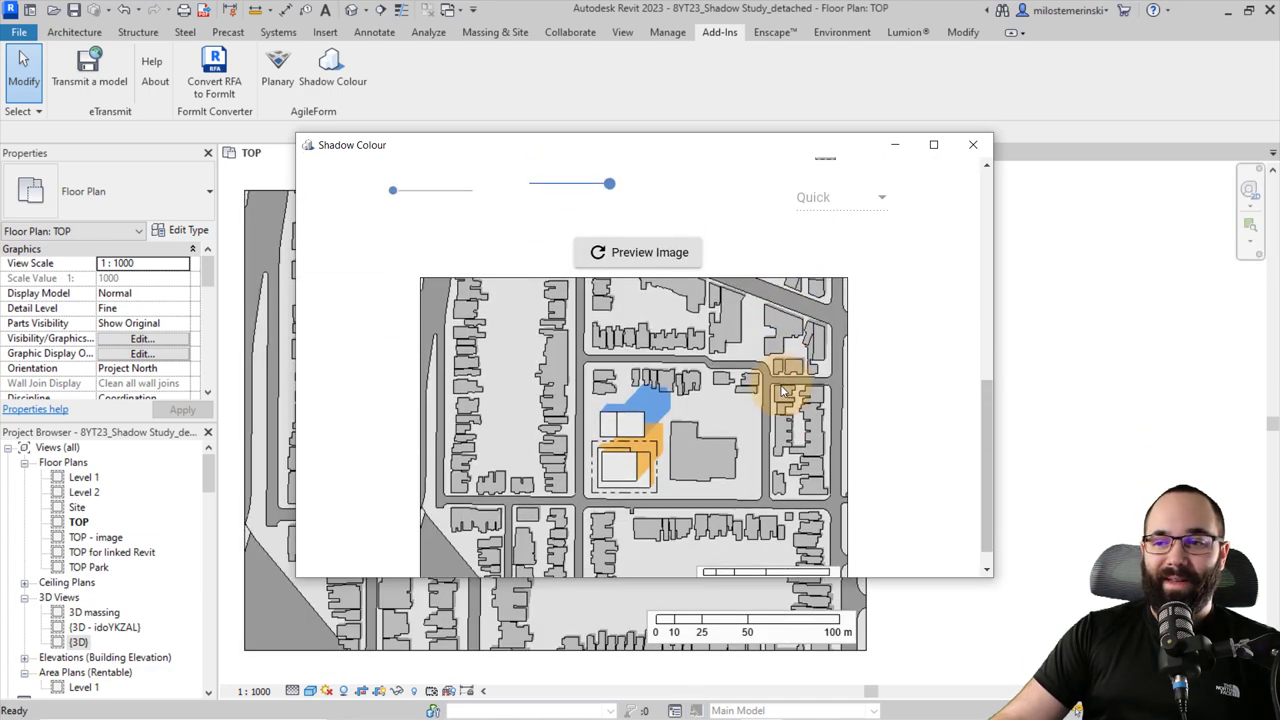
mouse_move(526, 144)
left_mouse_down()
mouse_move(753, 503)
mouse_move(649, 509)
mouse_move(574, 491)
mouse_move(532, 166)
left_mouse_up()
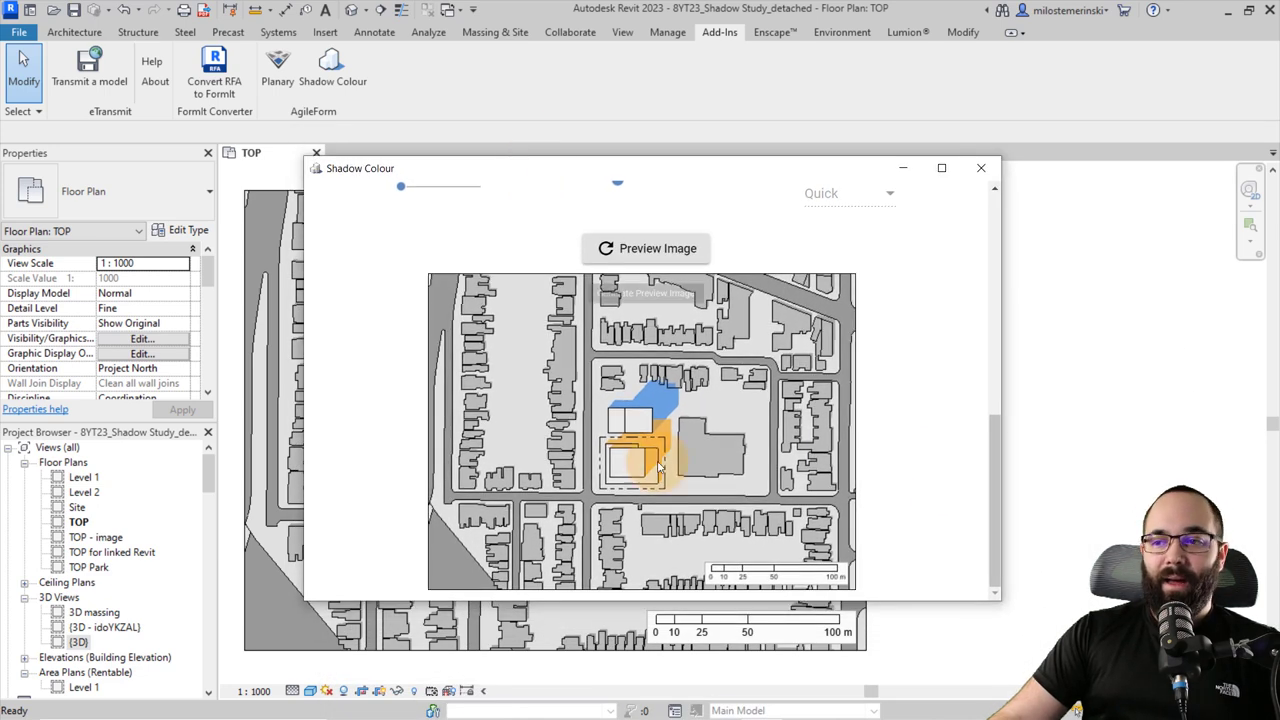
left_click(651, 447)
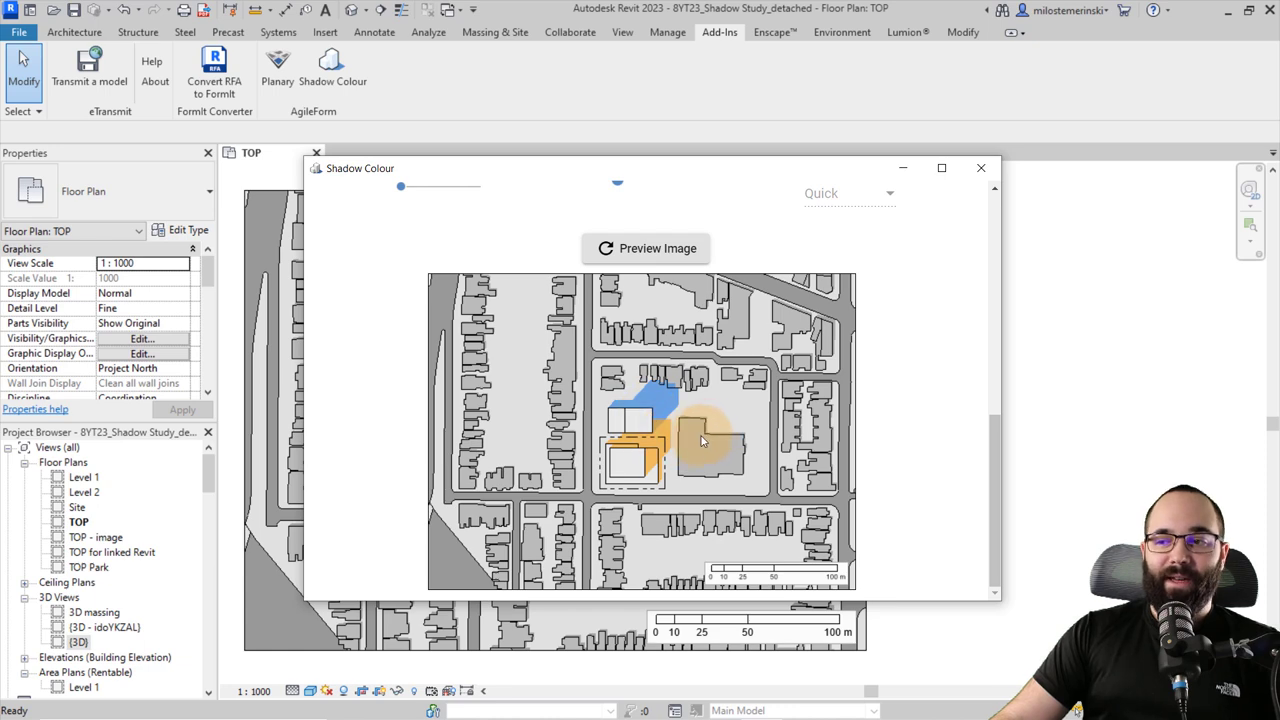
Step: Show the City context element's delete, save and load style options
scroll(655, 430, "up", 6)
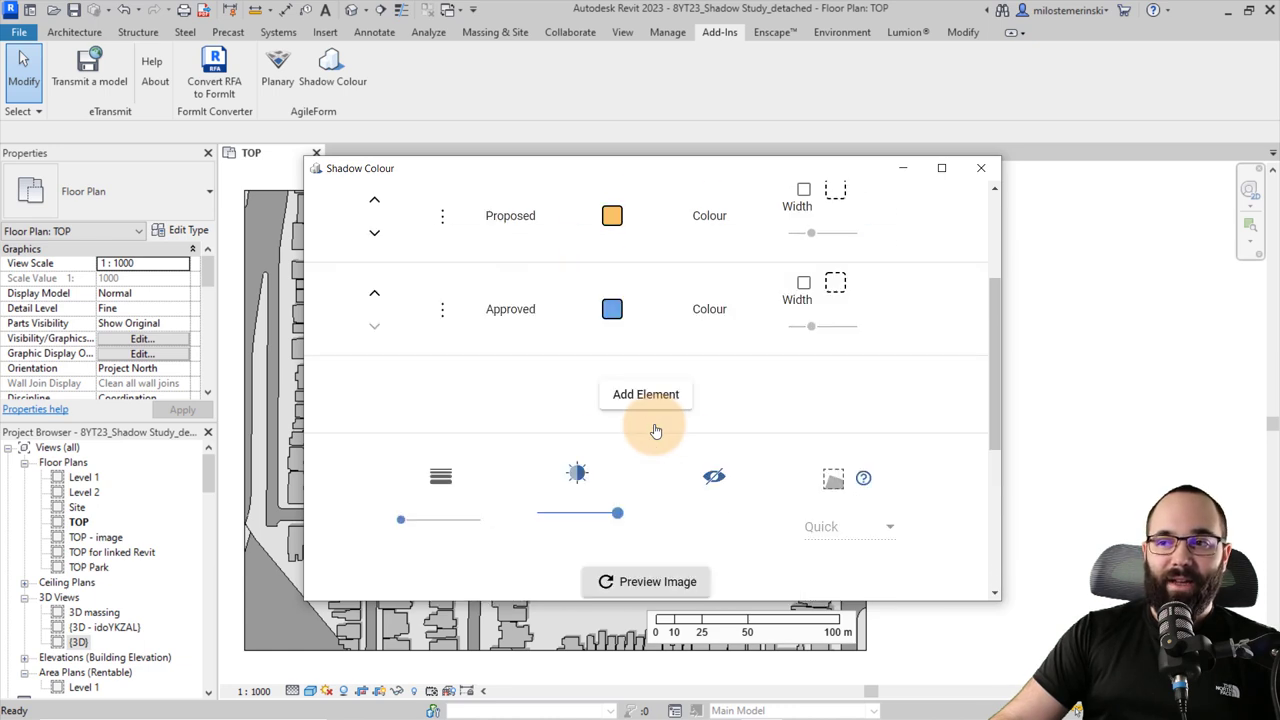
scroll(617, 374, "down", 4)
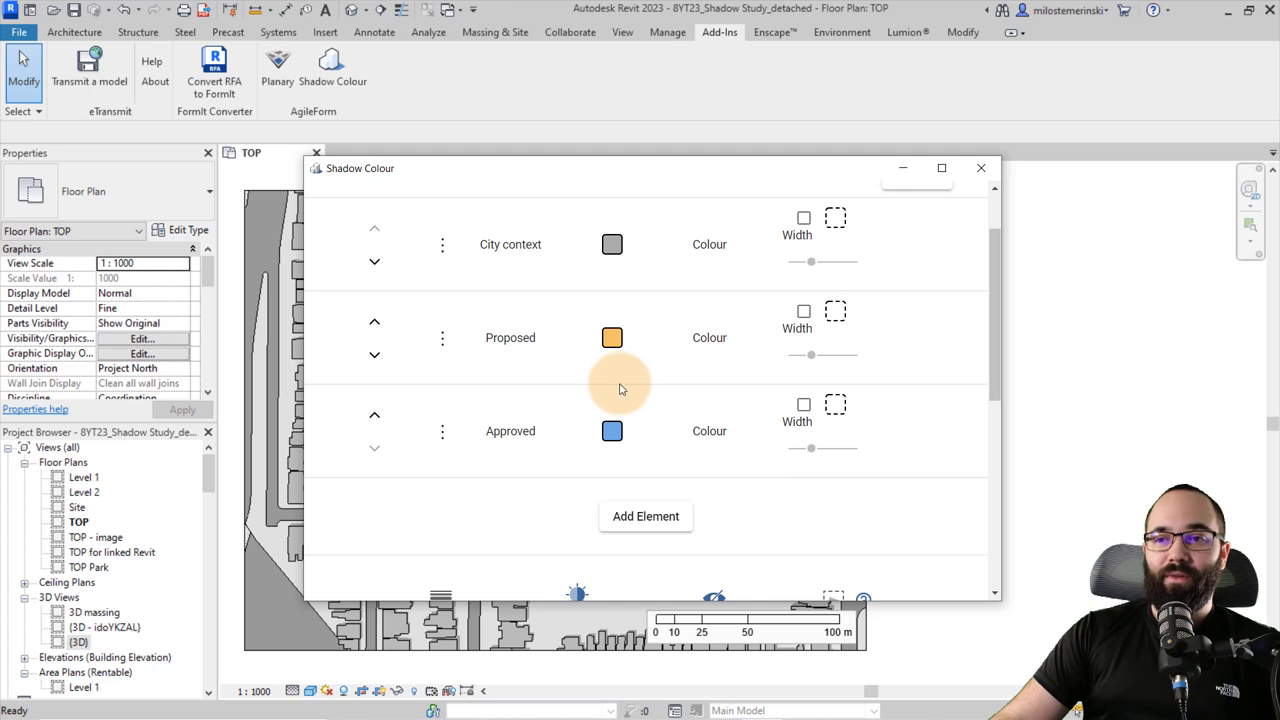
scroll(620, 388, "down", 2)
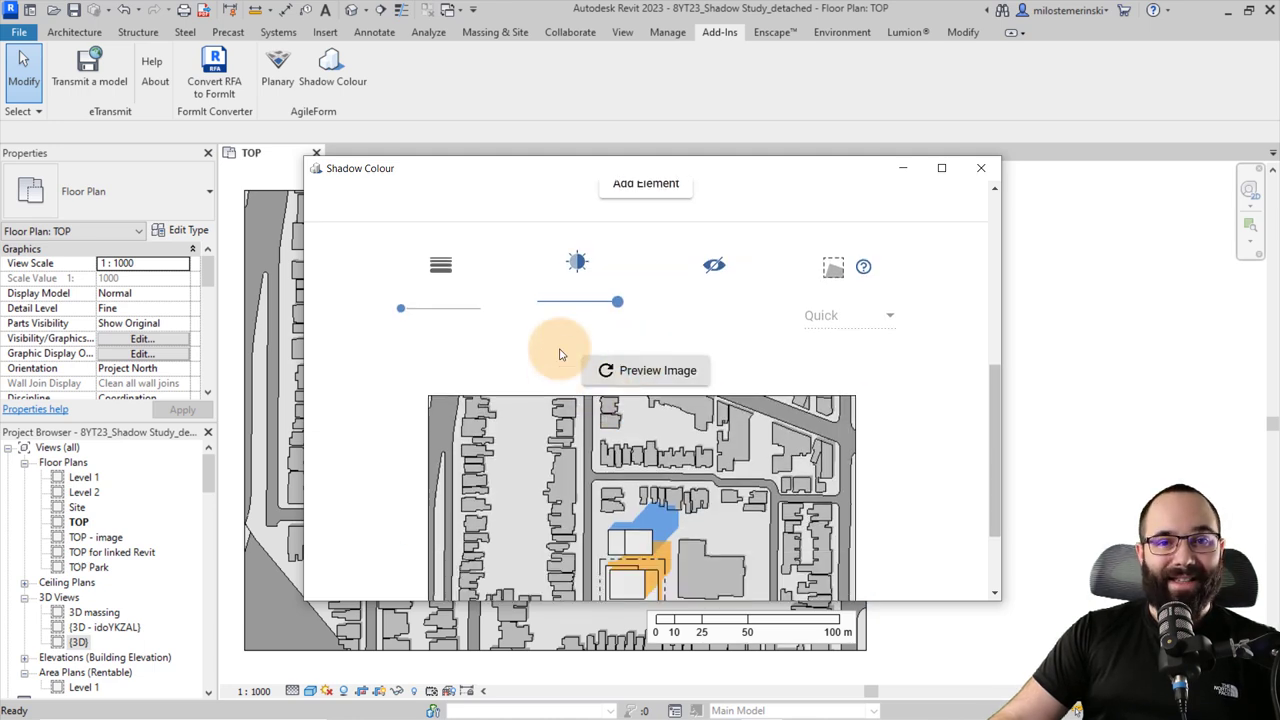
scroll(574, 360, "up", 6)
scroll(609, 329, "down", 2)
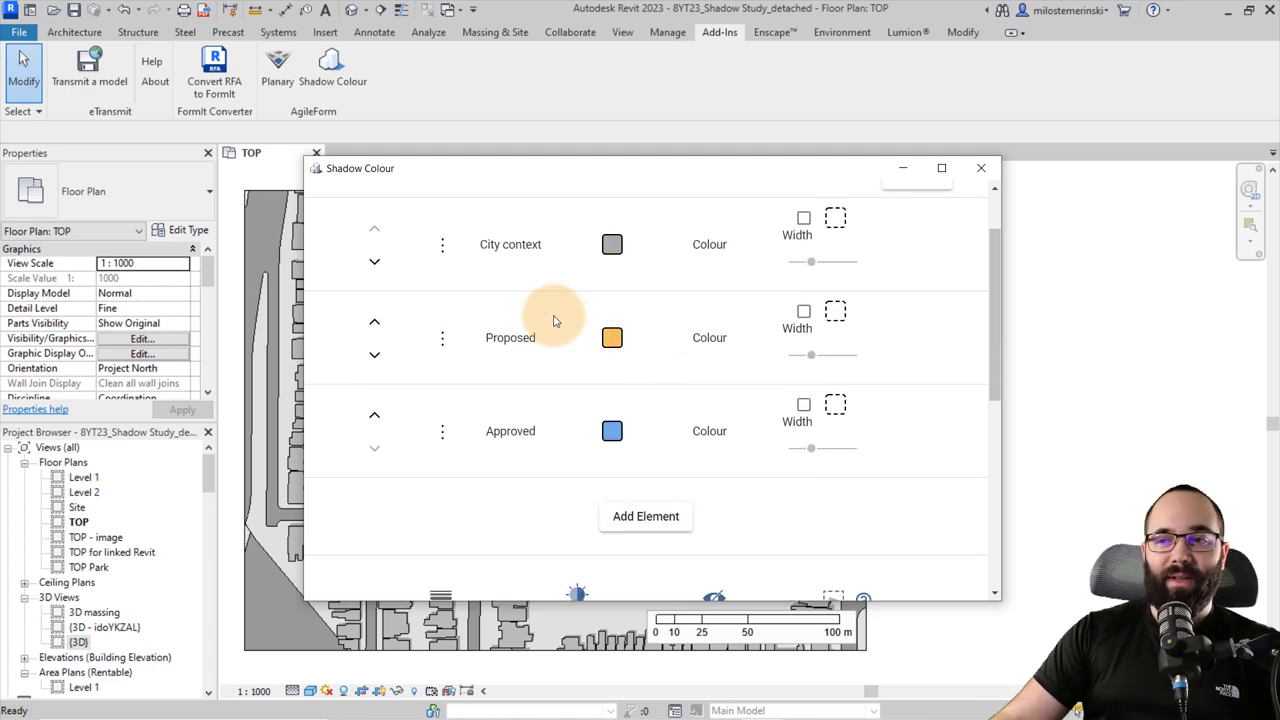
left_click(442, 244)
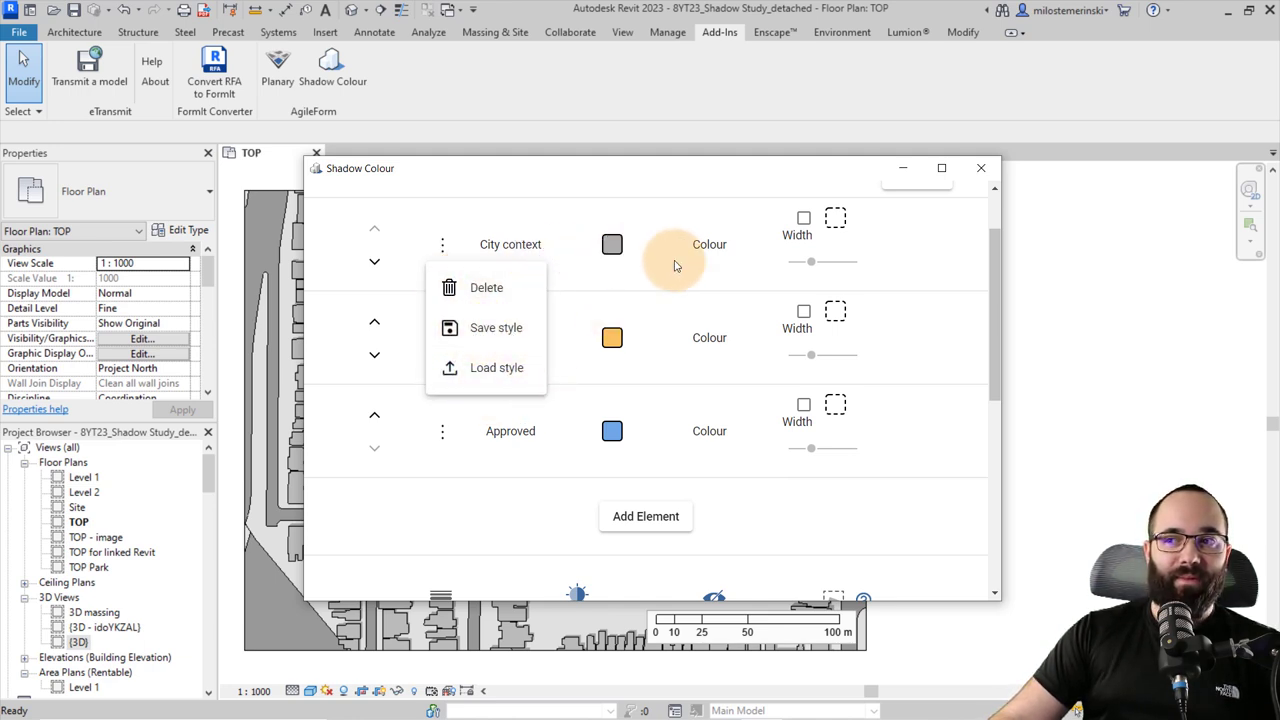
scroll(808, 270, "up", 1)
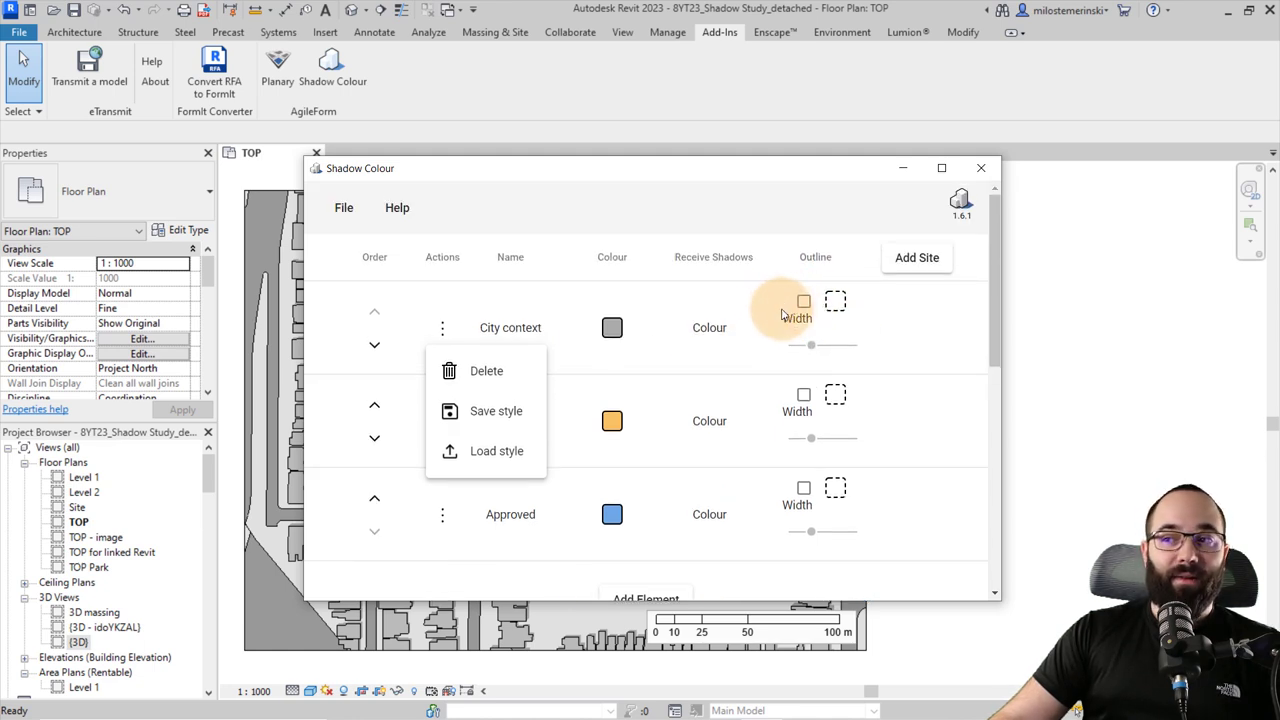
scroll(777, 314, "down", 1)
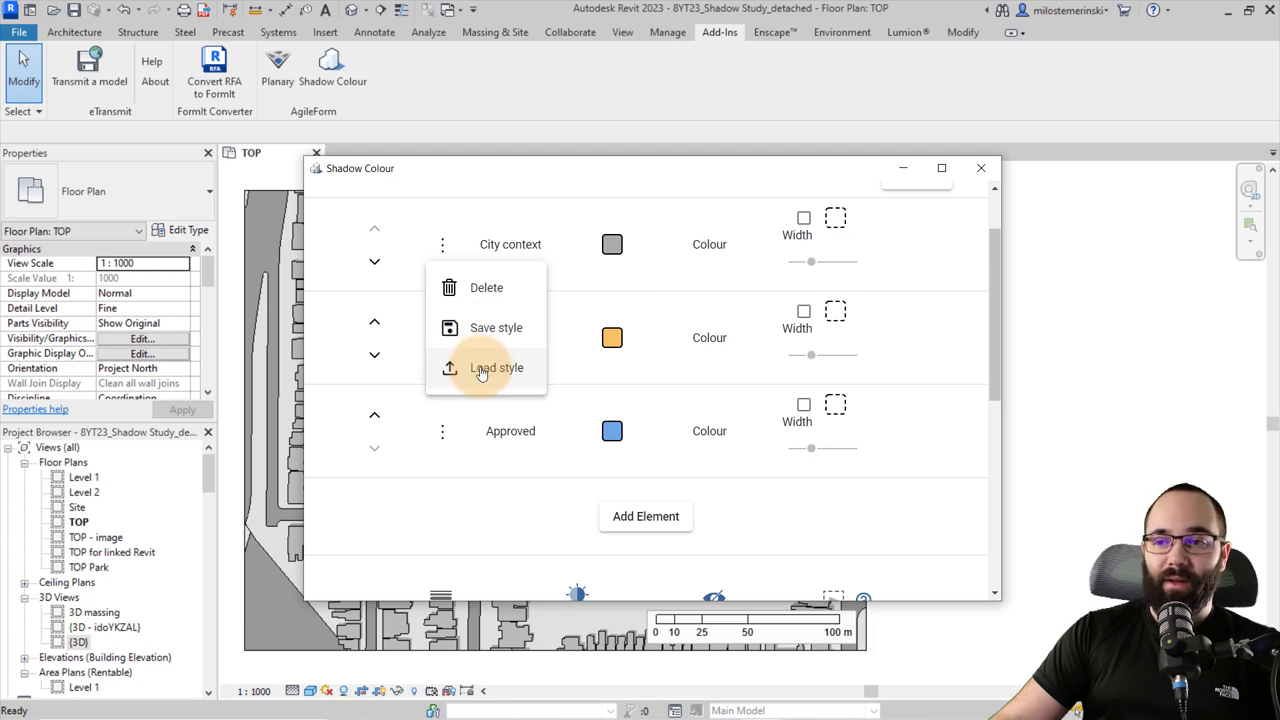
left_click(578, 291)
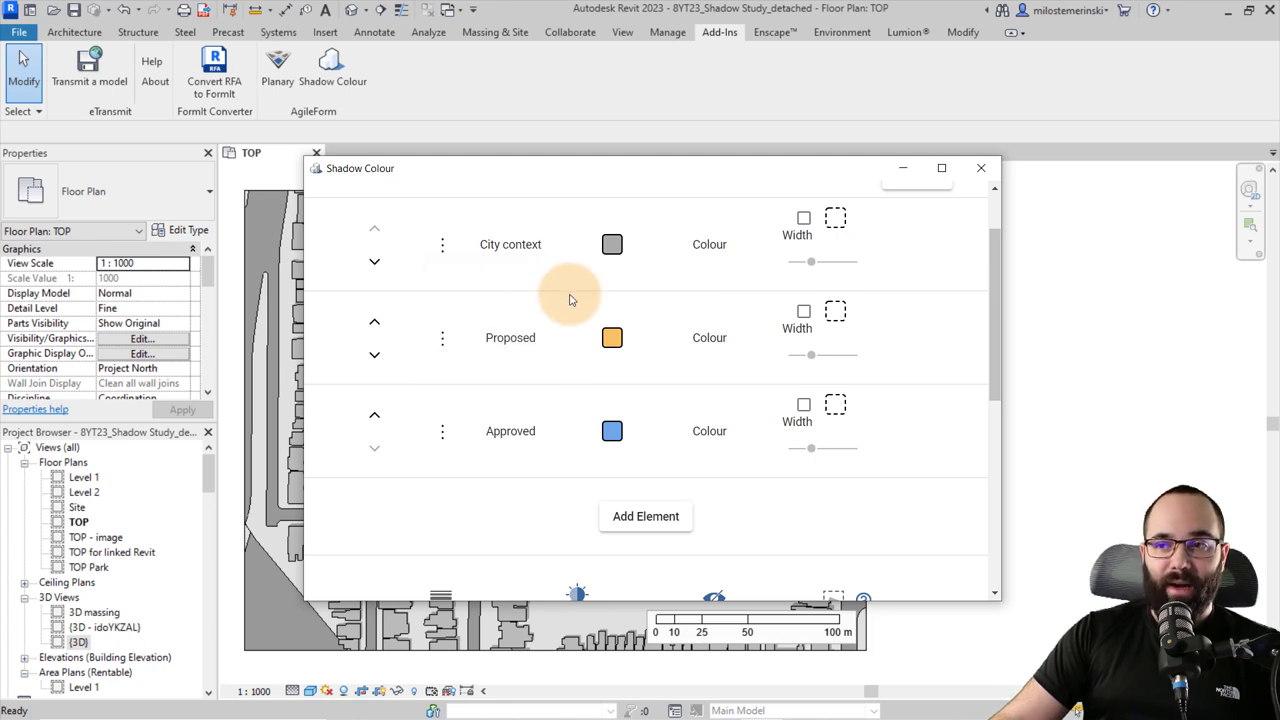
left_click(613, 250)
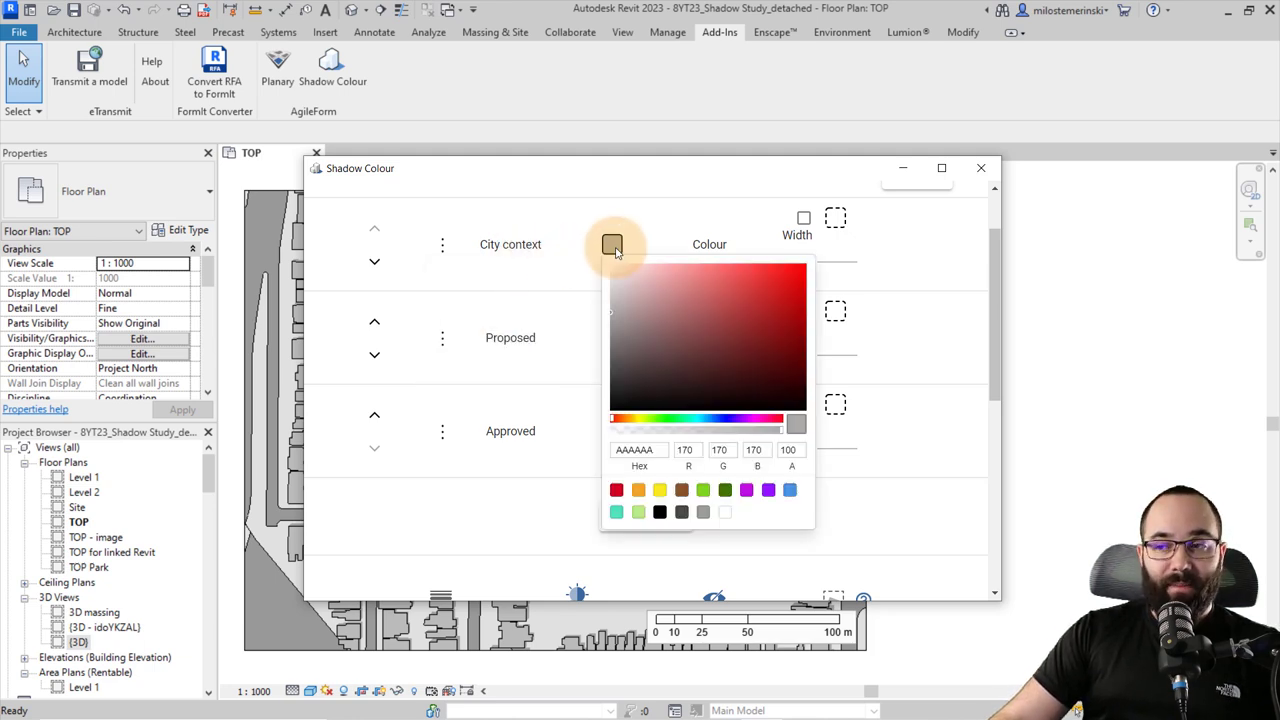
left_click(670, 242)
left_click(710, 250)
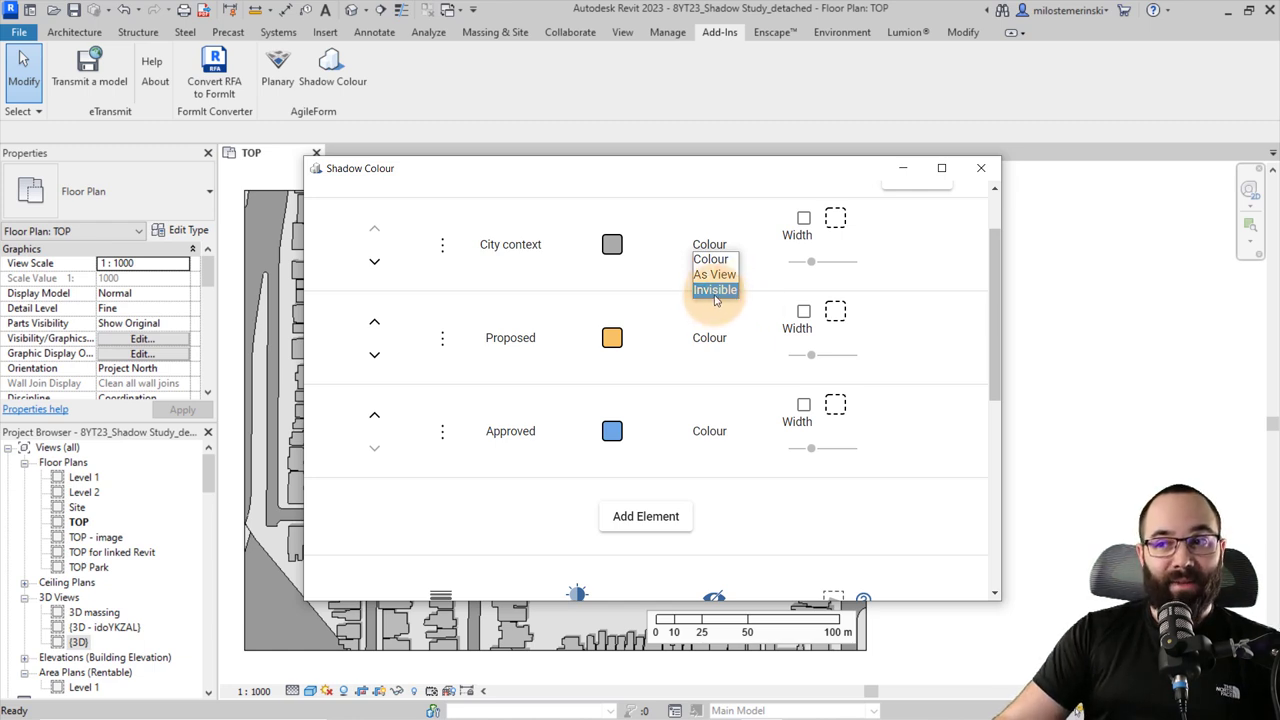
left_click(637, 293)
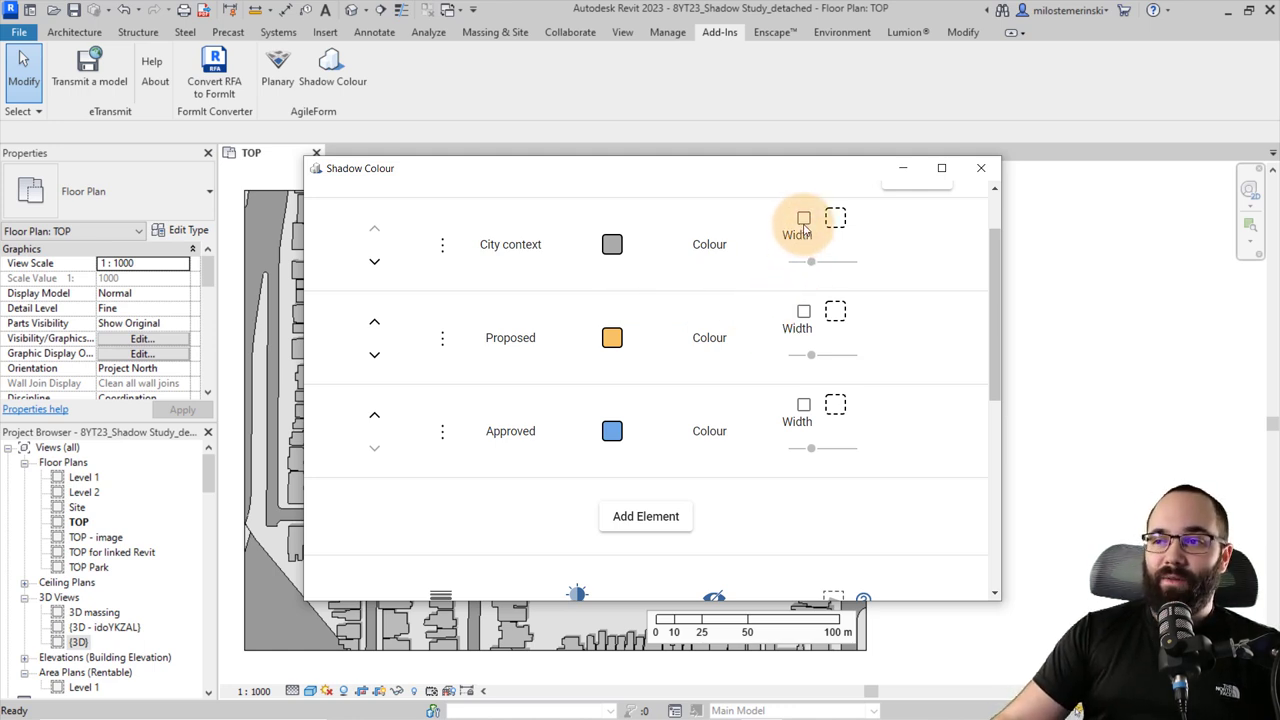
Step: Try an outline on the City context shadows, then switch it off again
scroll(830, 250, "up", 2)
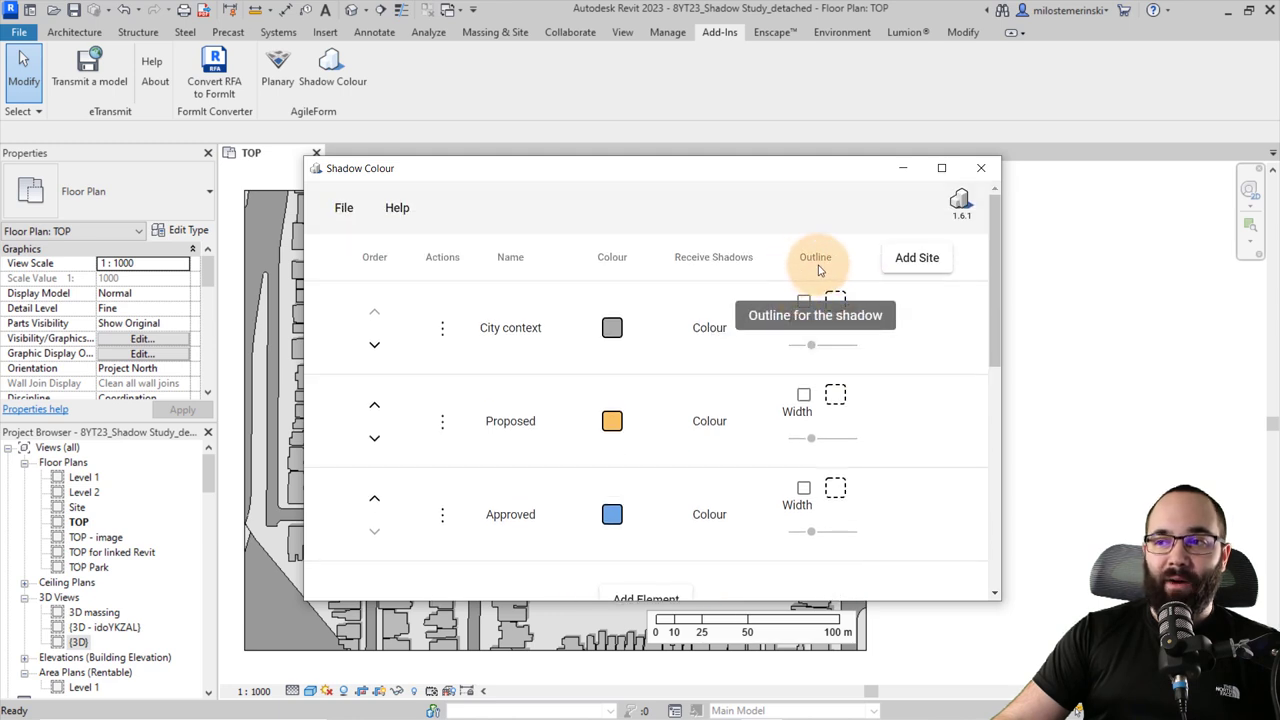
scroll(830, 300, "down", 2)
scroll(810, 305, "up", 2)
left_click(804, 302)
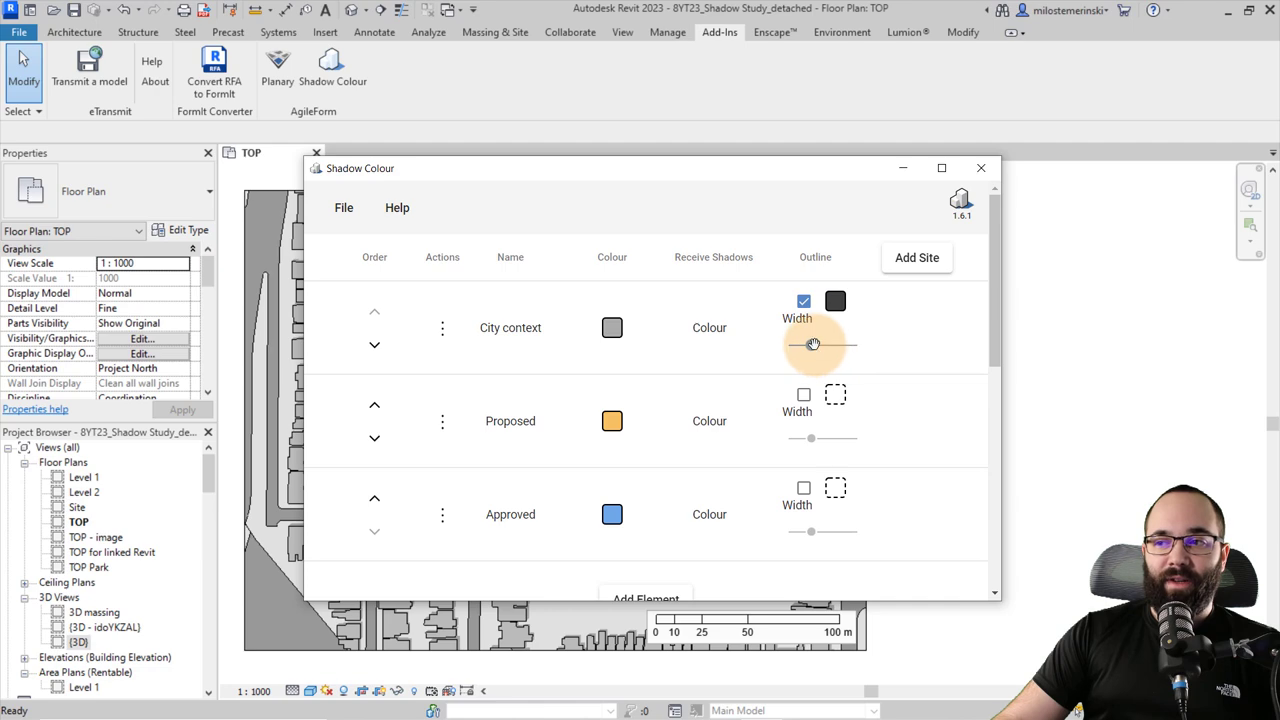
left_click(815, 350)
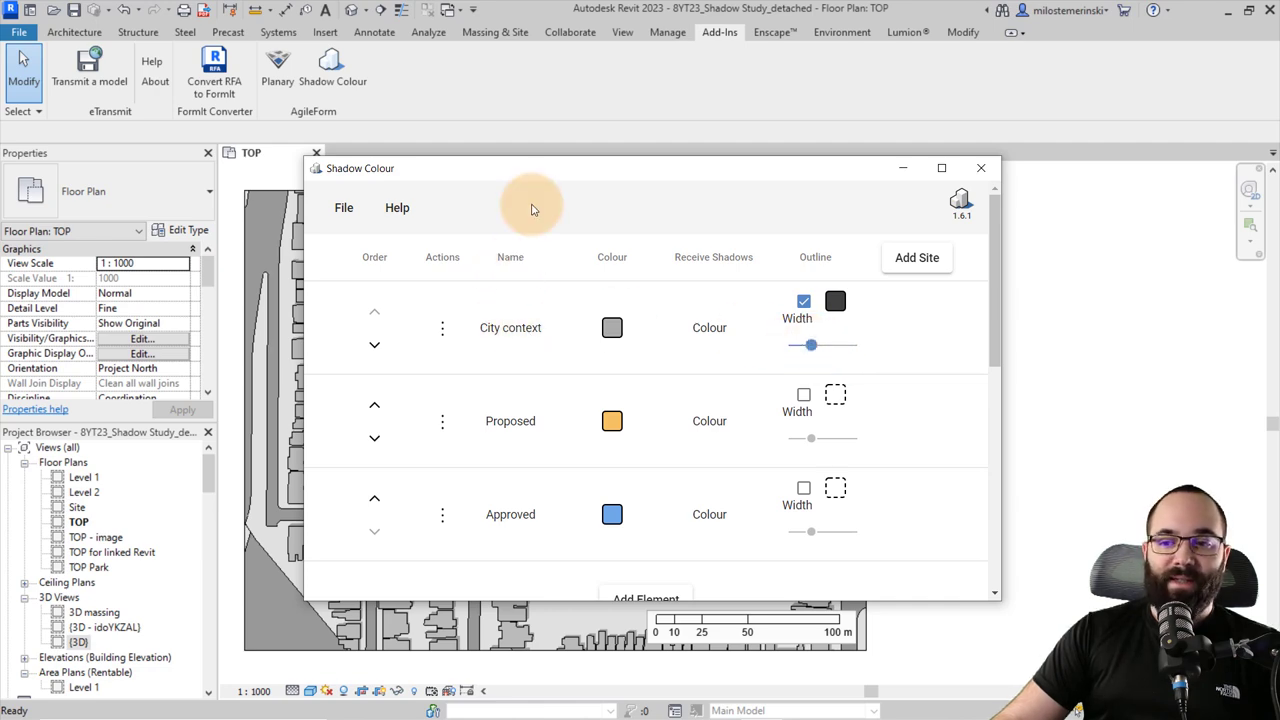
left_click_drag(510, 176, 574, 142)
left_click(869, 264)
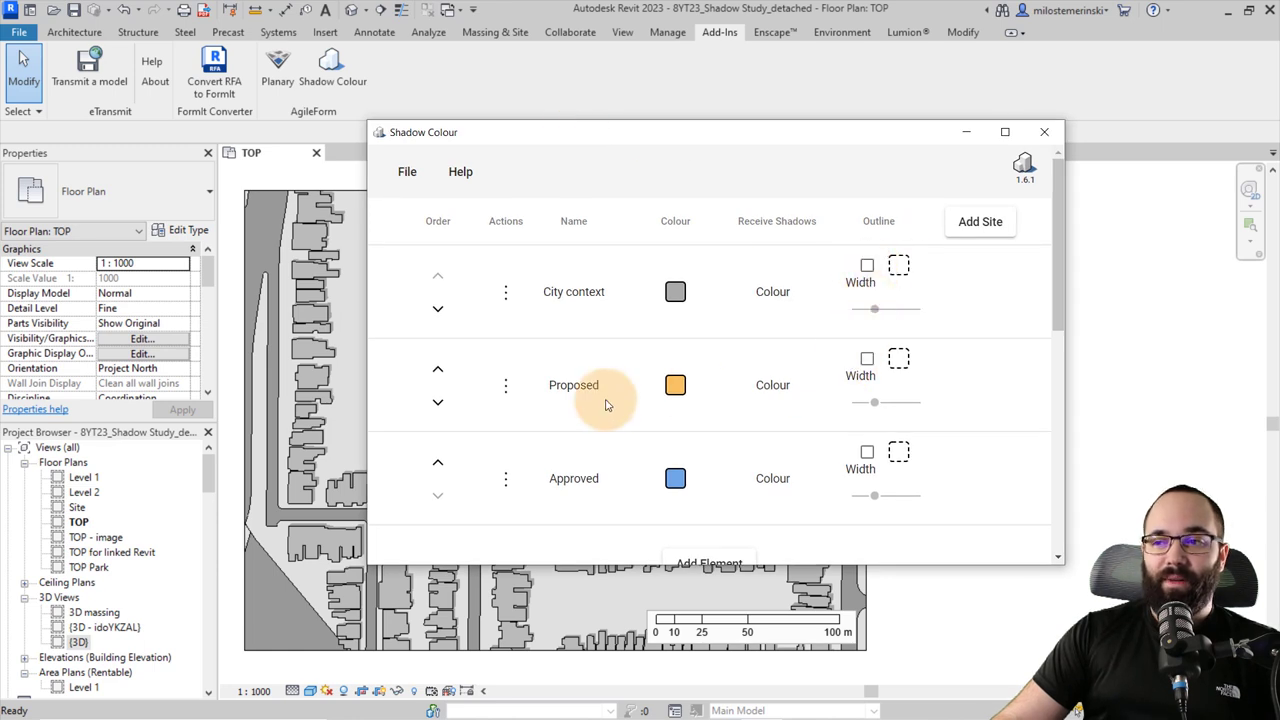
Step: Give the Proposed shadows an orange F5A623 outline
left_click(867, 358)
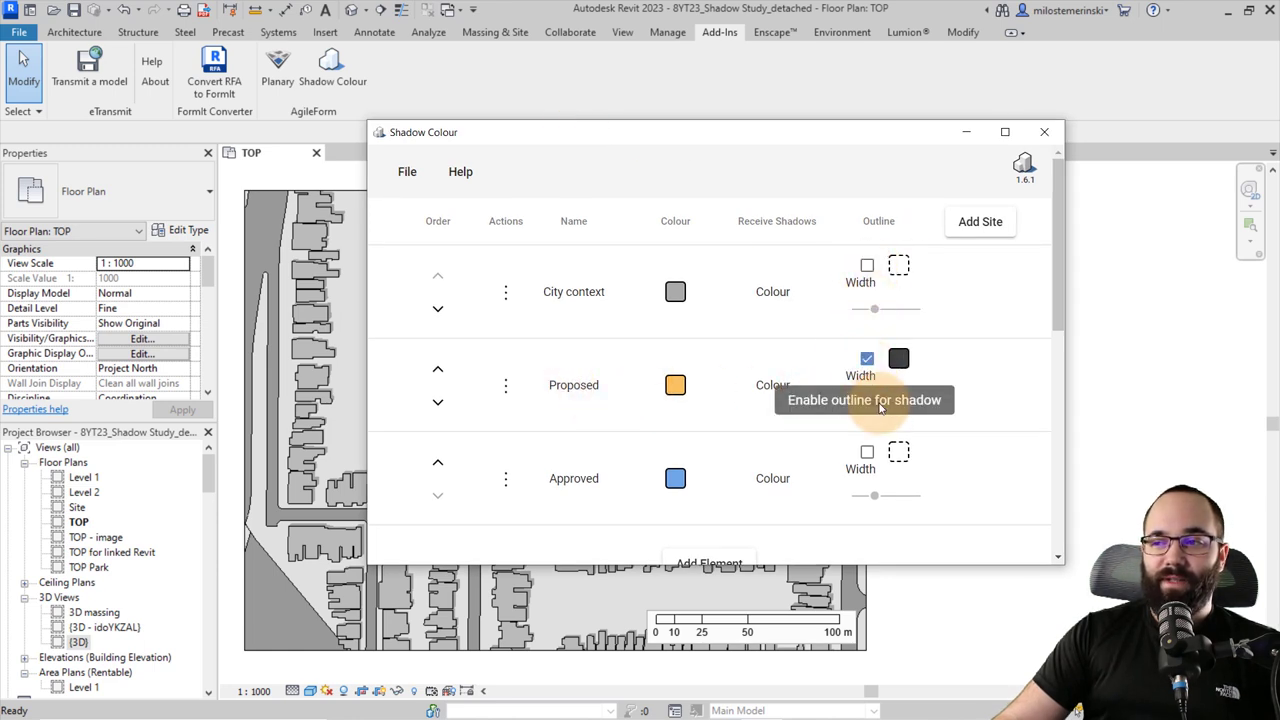
left_click(898, 360)
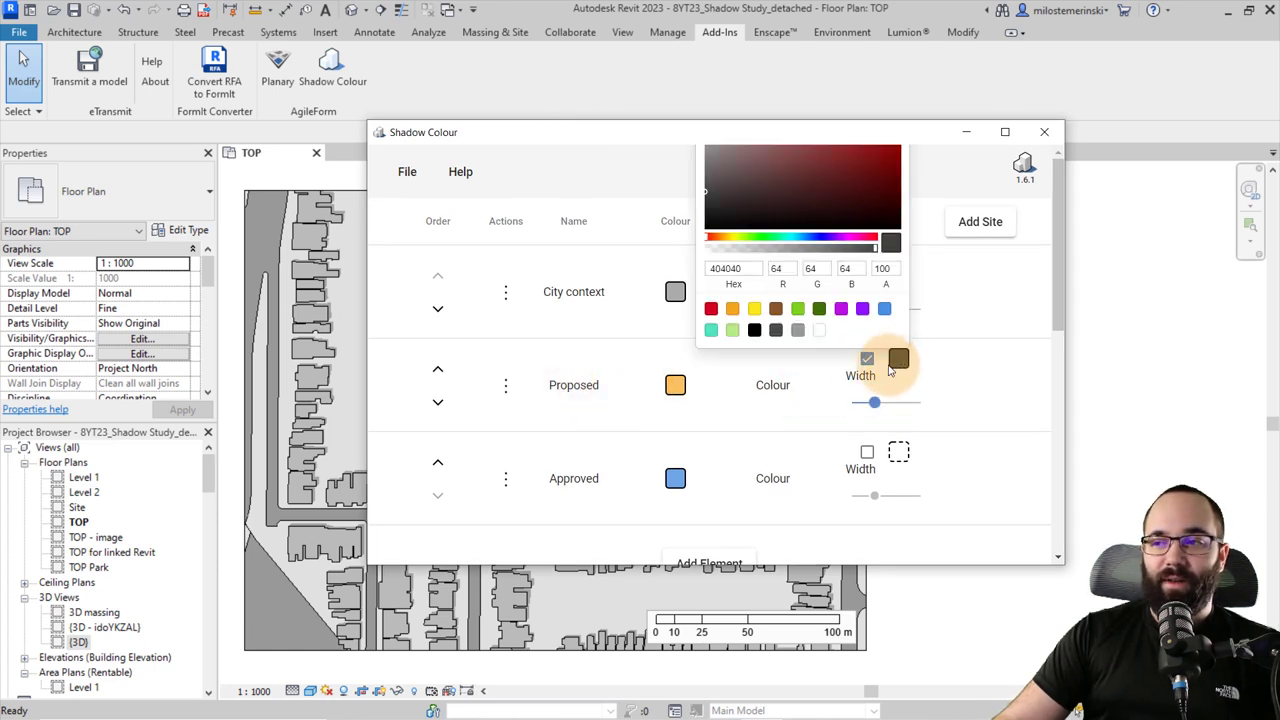
left_click(733, 310)
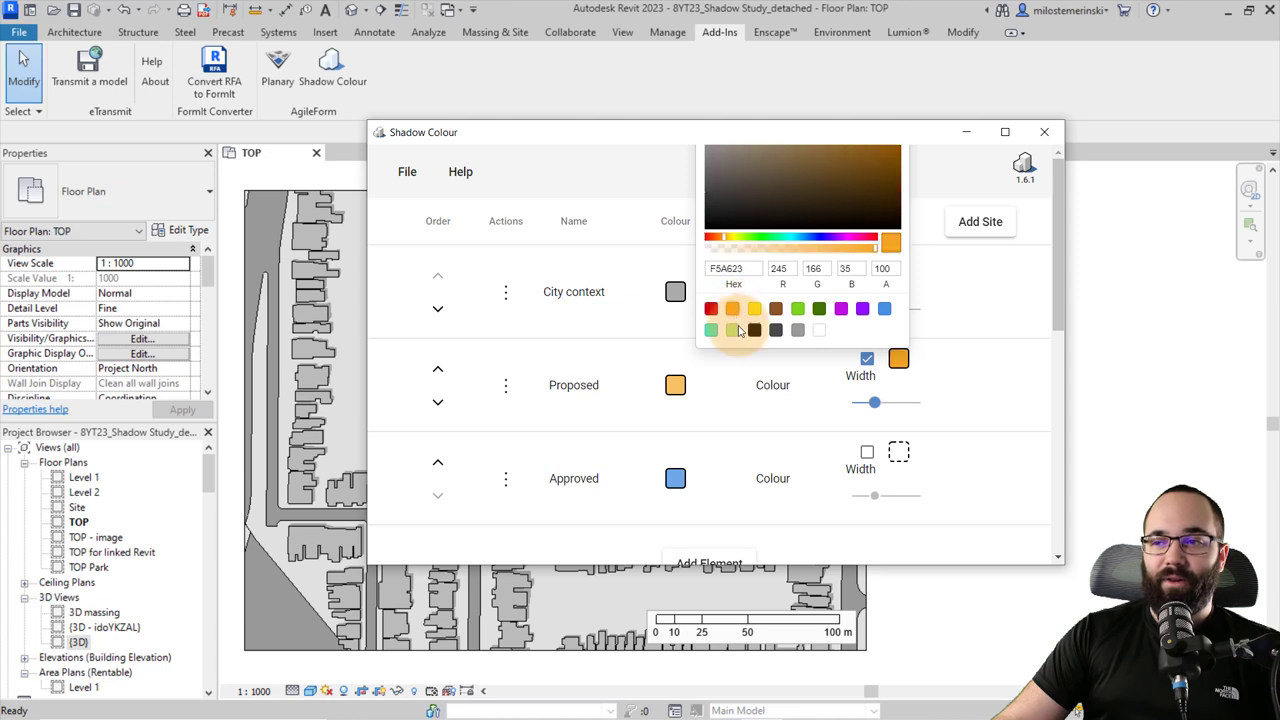
left_click(943, 420)
Step: Change the sun time from 2:00 PM to 4:00 PM on 6/21/2010 and apply it
left_click(300, 432)
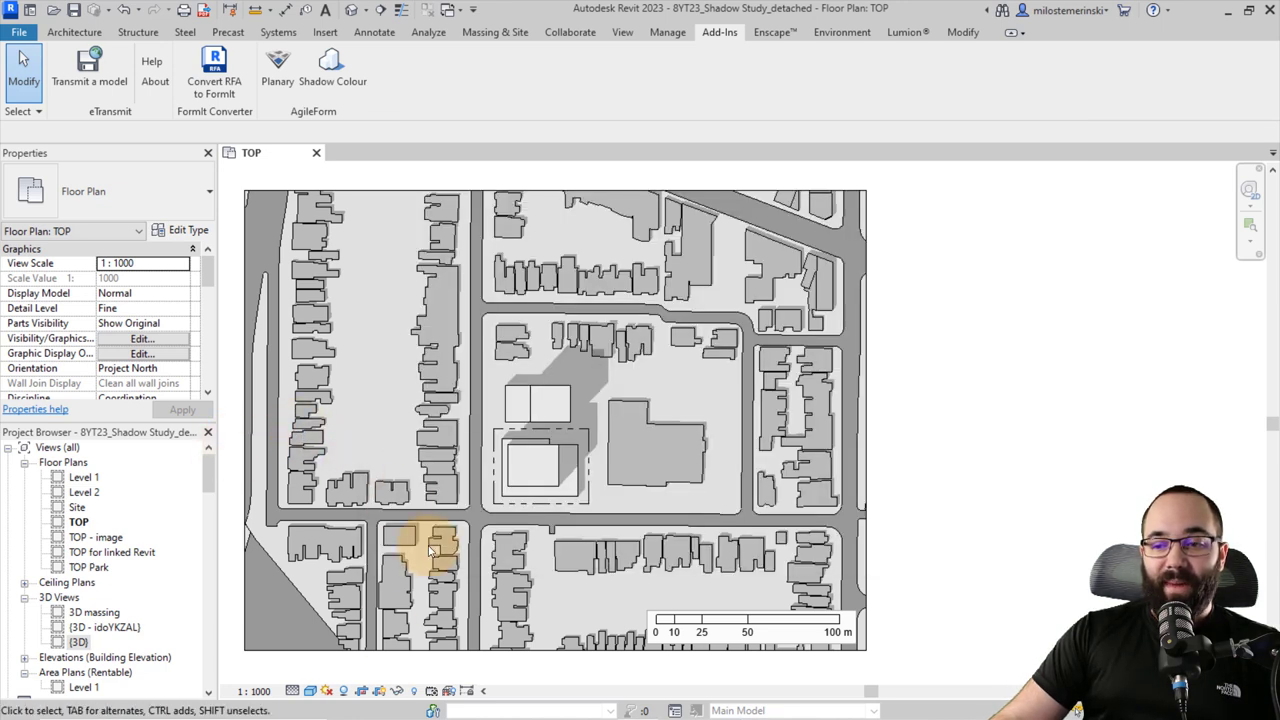
left_click(327, 691)
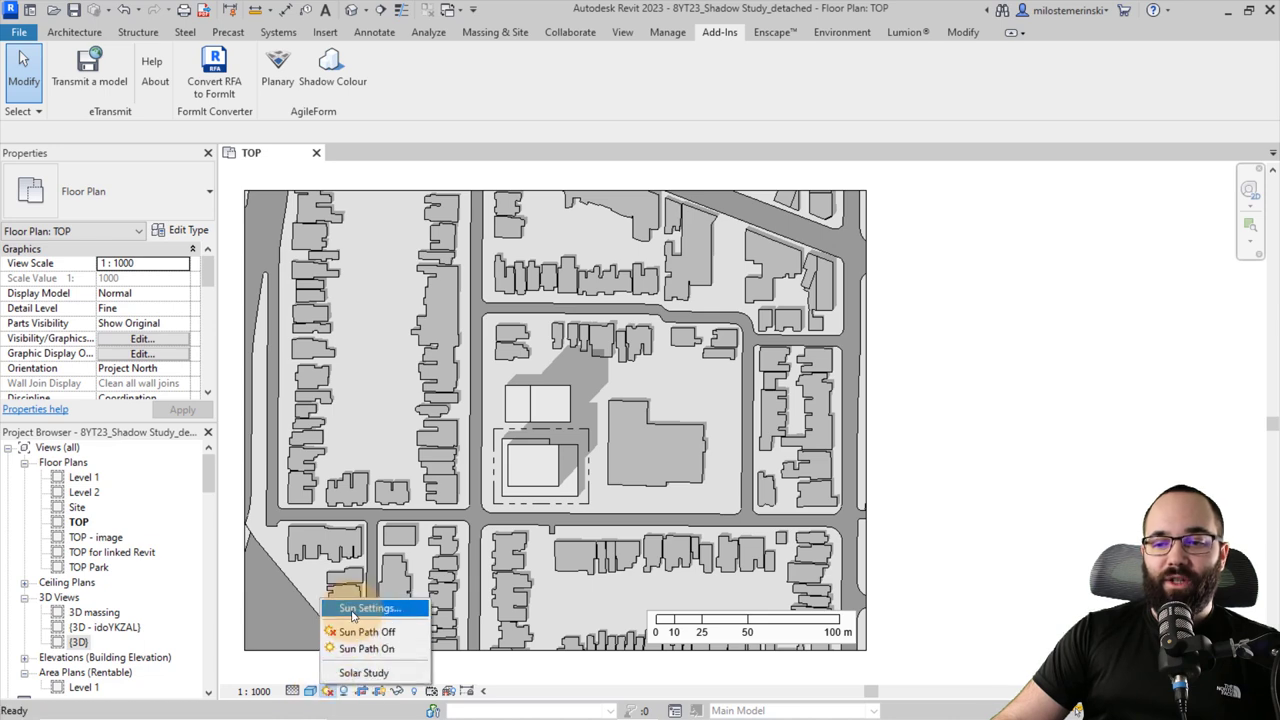
left_click(369, 608)
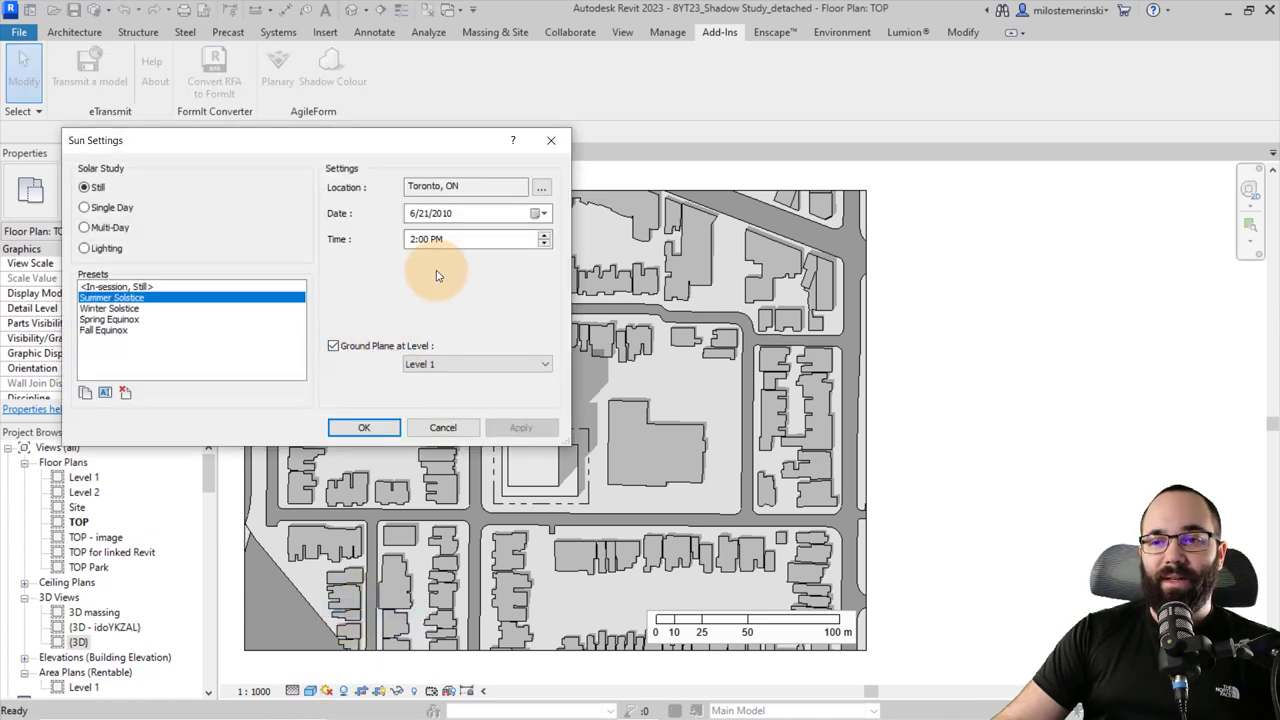
left_click(409, 240)
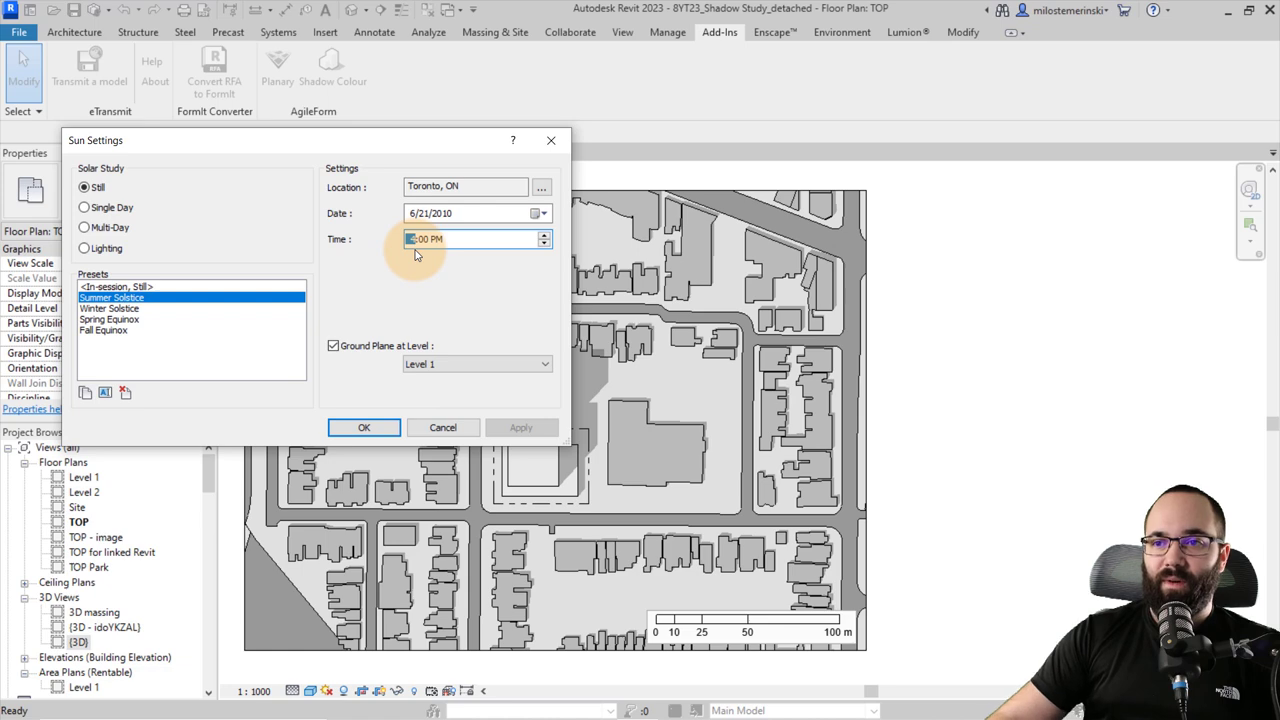
type("4")
left_click(519, 428)
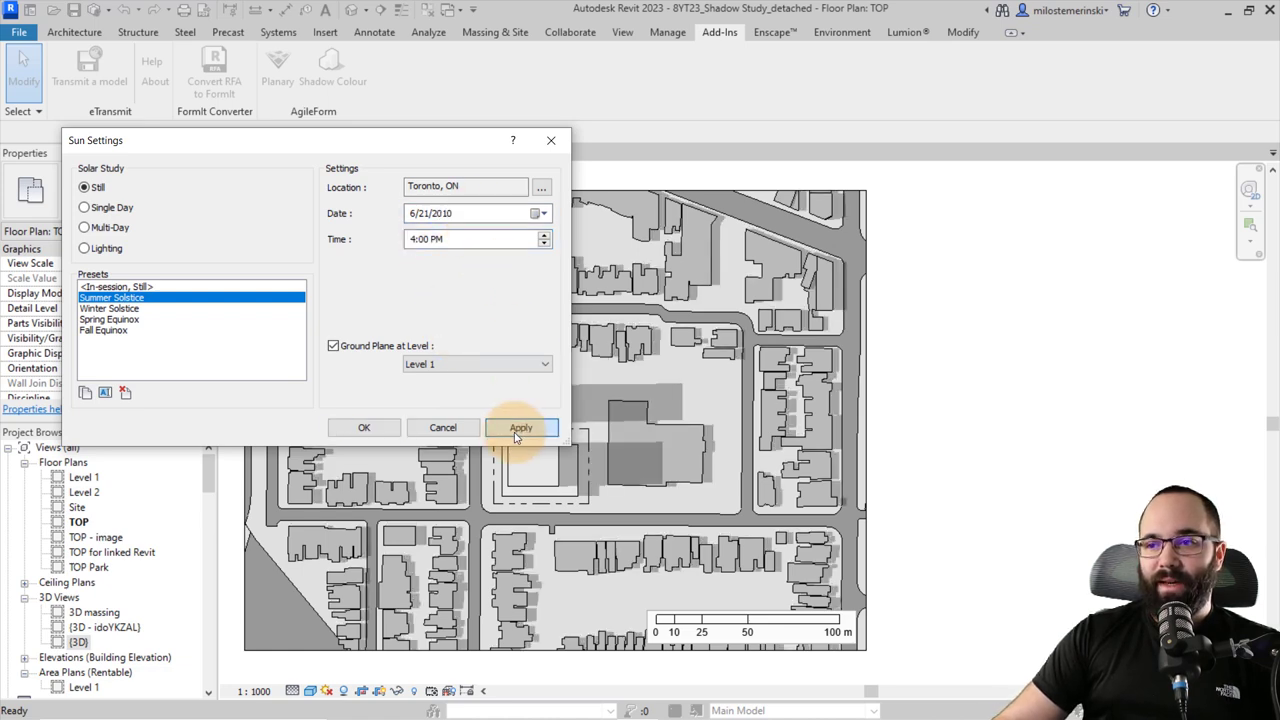
left_click(368, 428)
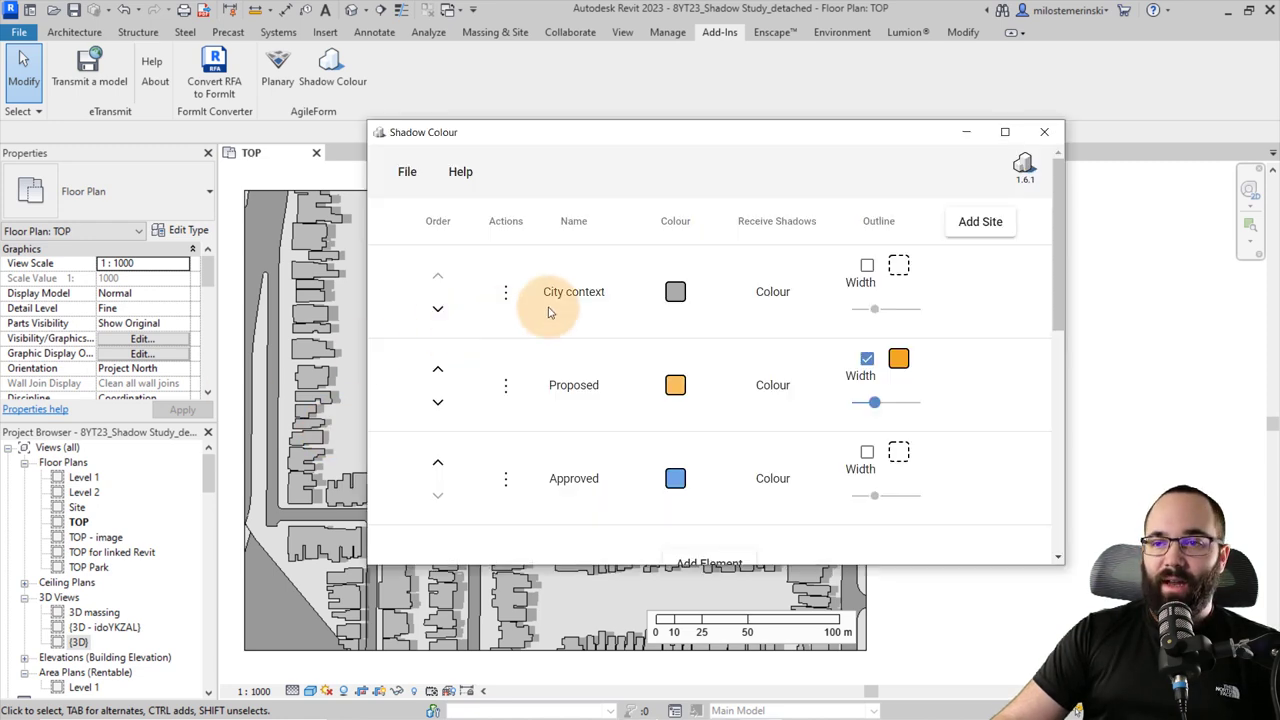
Step: Generate a fresh coloured shadow preview image for the 4:00 PM sun
scroll(684, 330, "down", 10)
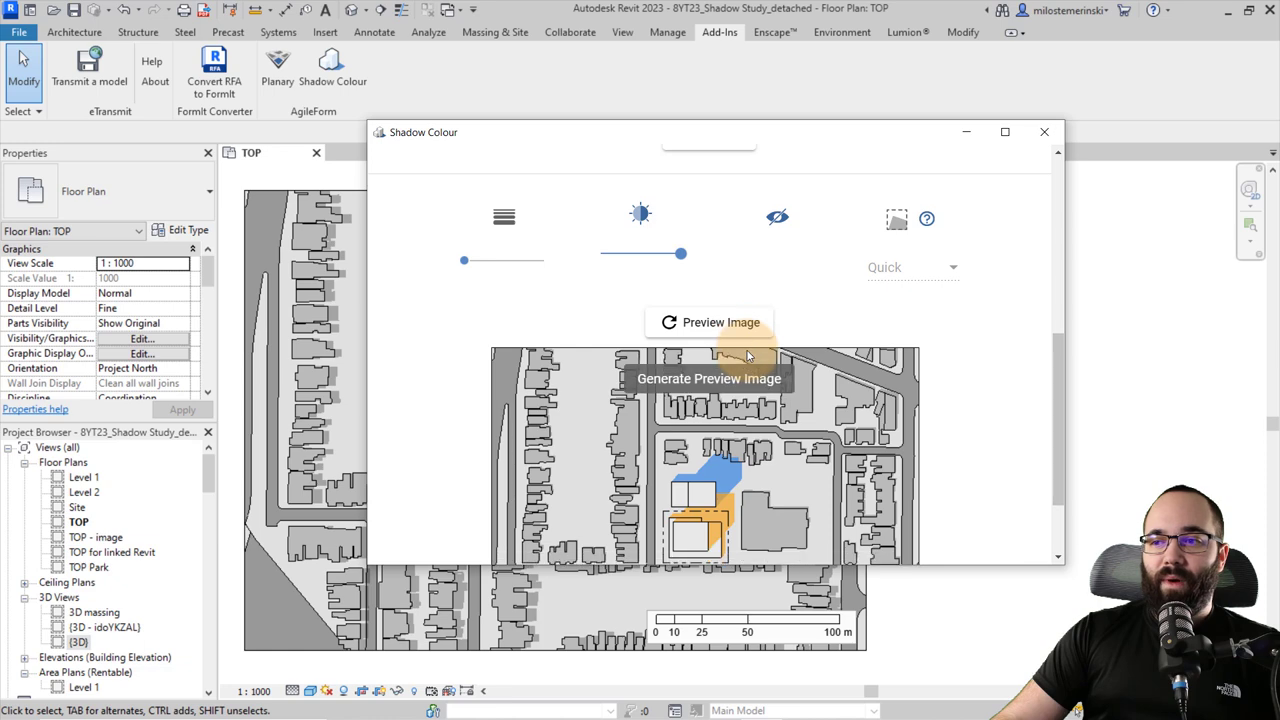
scroll(729, 288, "down", 2)
left_click(688, 212)
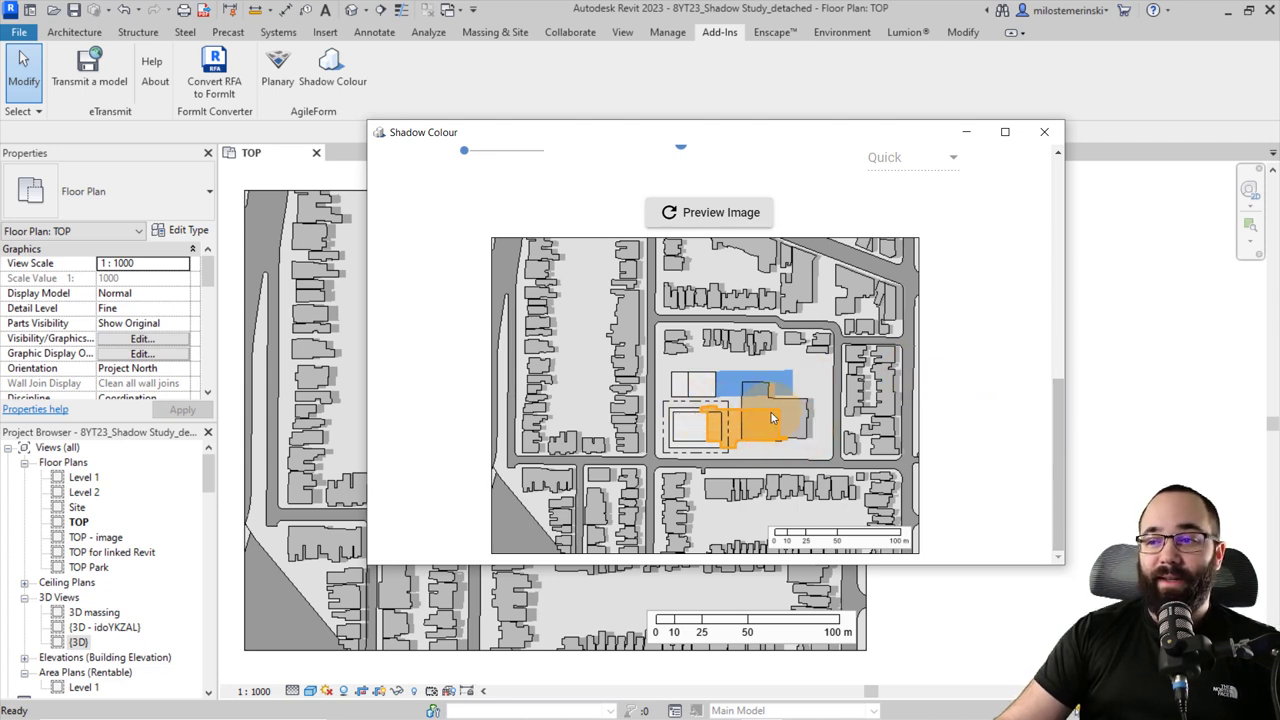
Step: Reduce the Proposed outline width to minimum and switch its outline off
scroll(850, 415, "up", 5)
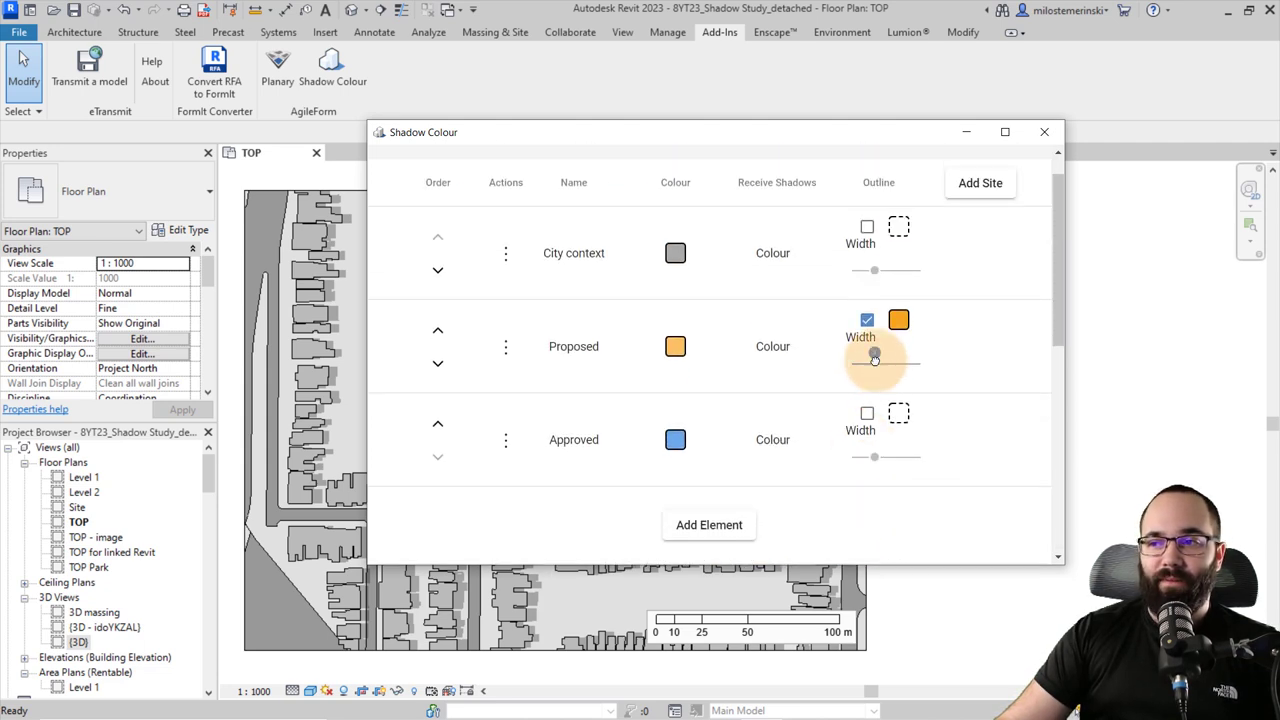
mouse_move(875, 360)
left_mouse_down()
mouse_move(851, 357)
mouse_move(894, 357)
mouse_move(851, 354)
mouse_move(857, 366)
left_mouse_up()
left_click(867, 320)
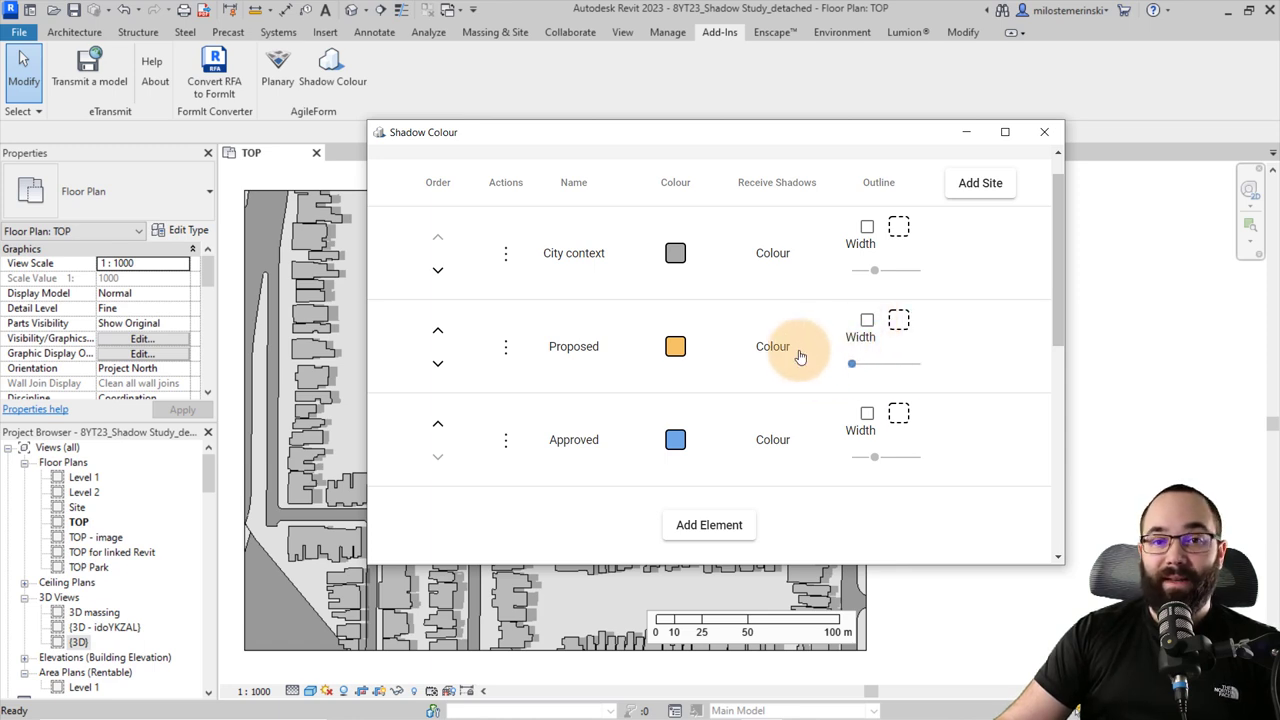
scroll(821, 350, "up", 1)
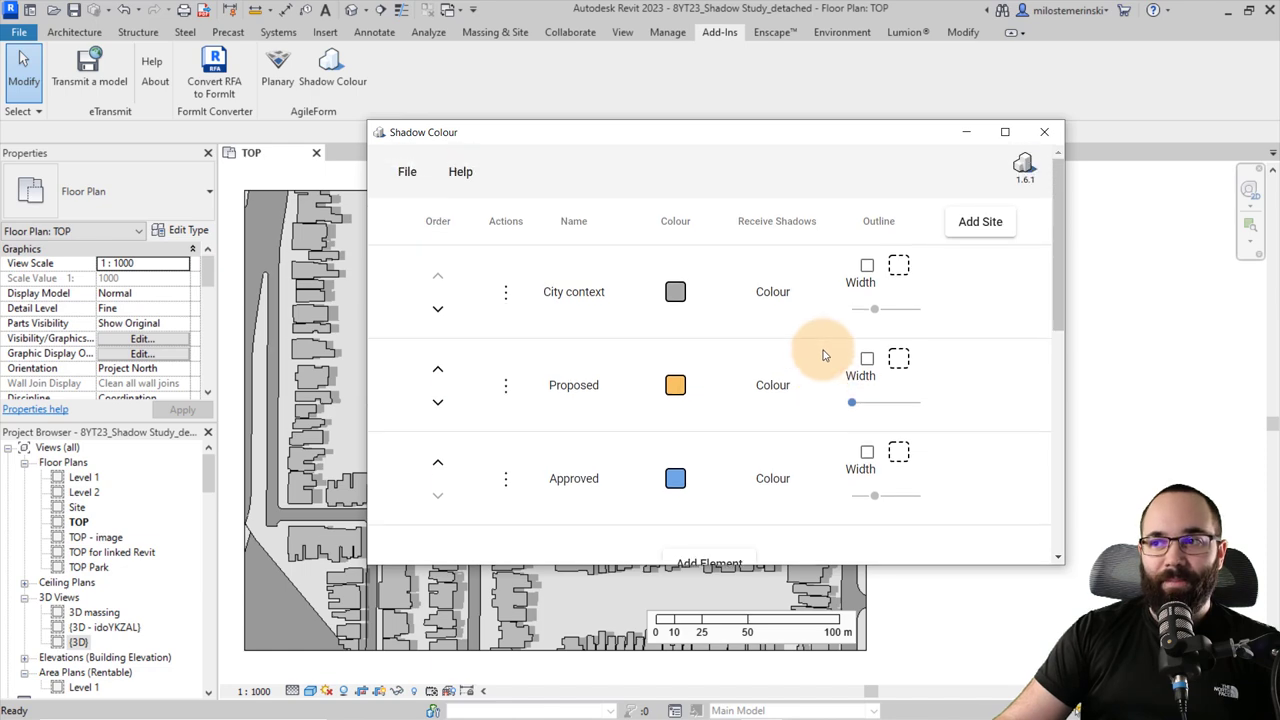
Step: Add the dashed site boundary as a site and enable a Proposed override on it
left_click(970, 234)
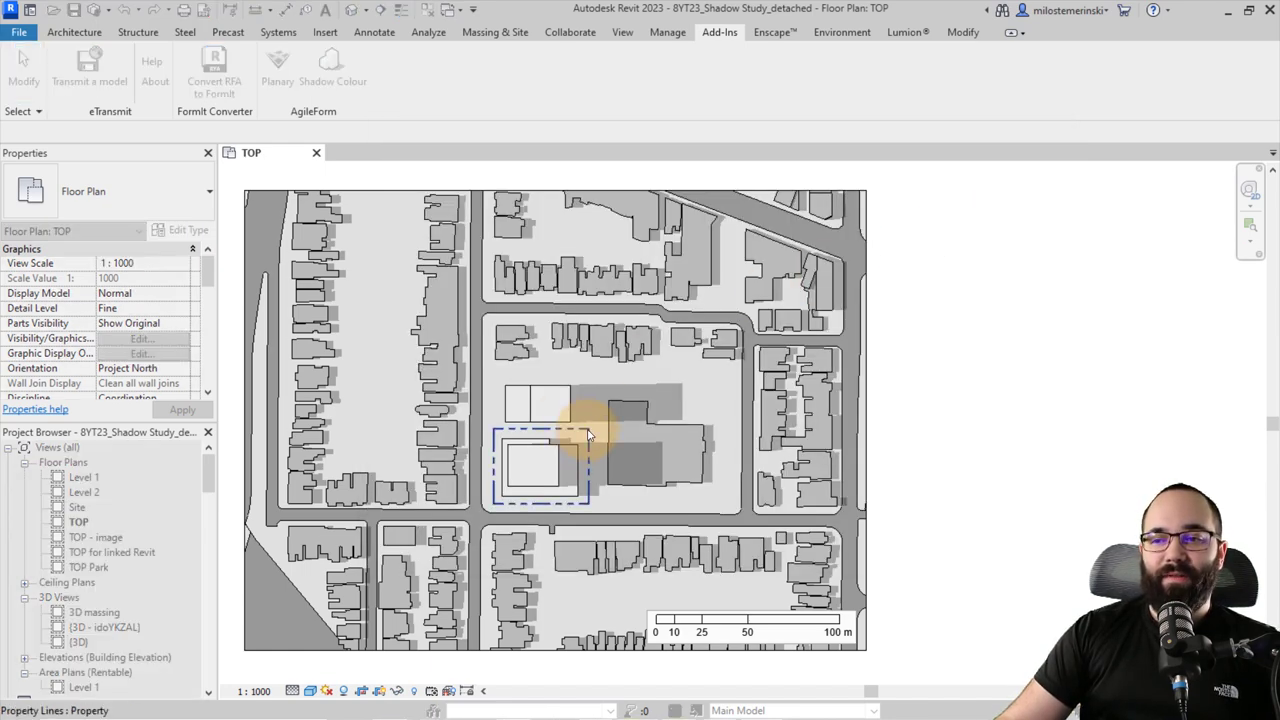
left_click(522, 455)
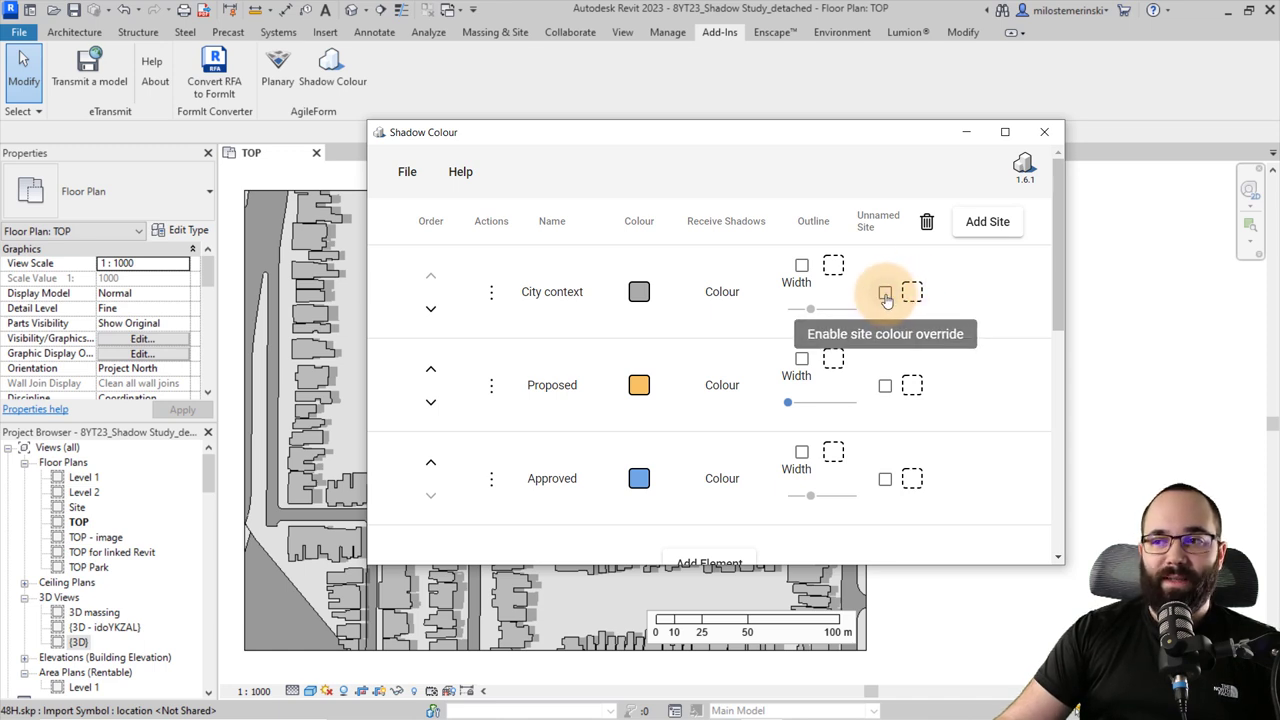
left_click(885, 387)
mouse_move(729, 137)
left_mouse_down()
mouse_move(942, 32)
mouse_move(717, 120)
left_mouse_up()
Step: Set the Proposed site override colour to red
left_click(898, 369)
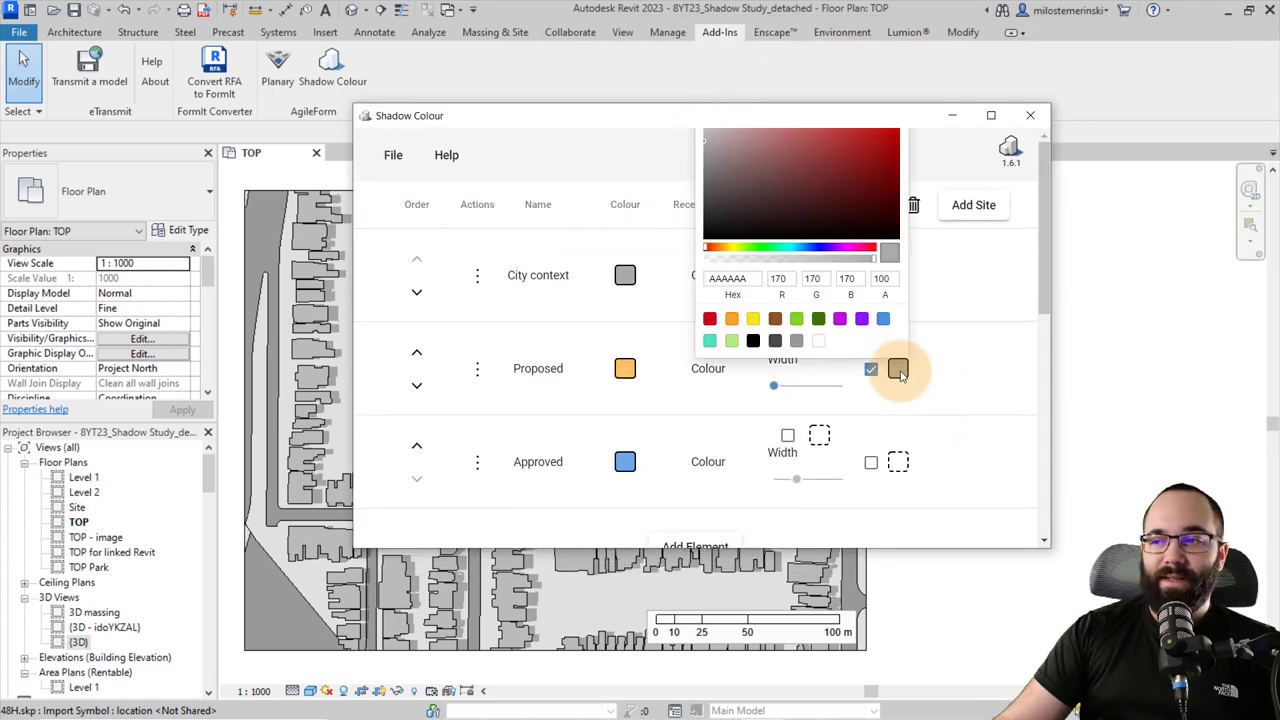
left_click(710, 318)
left_click(950, 419)
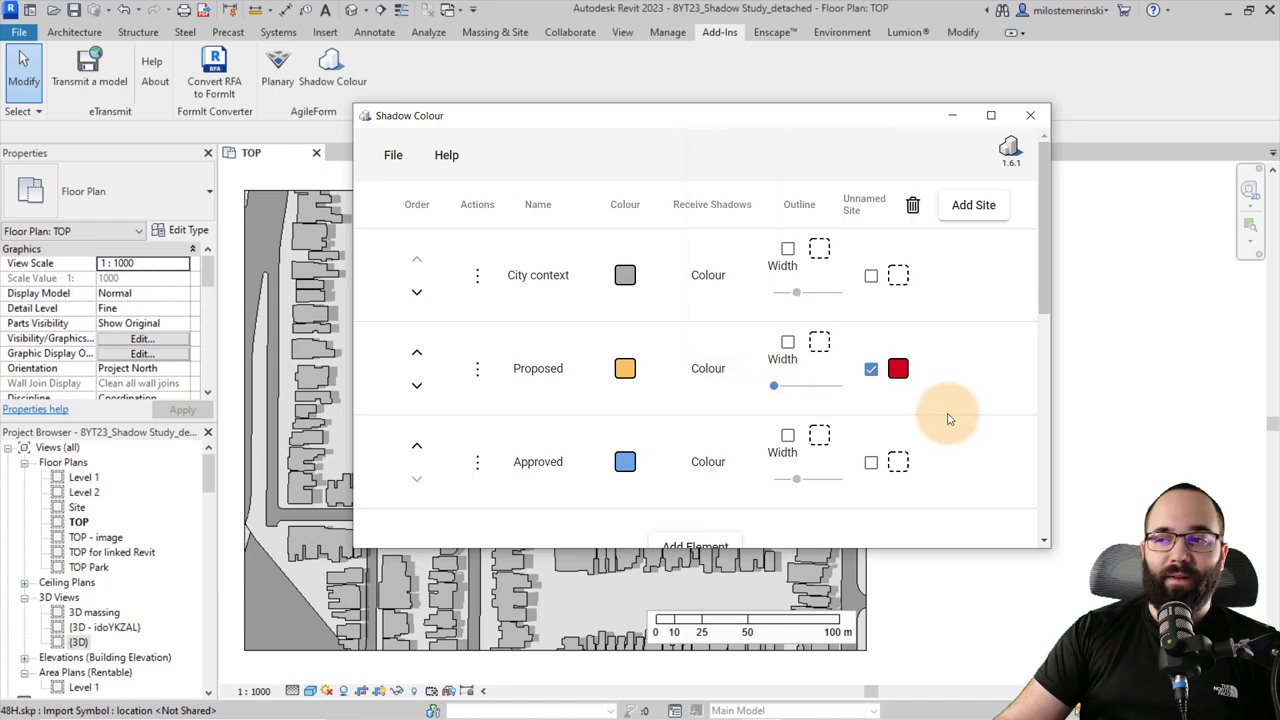
scroll(706, 337, "down", 5)
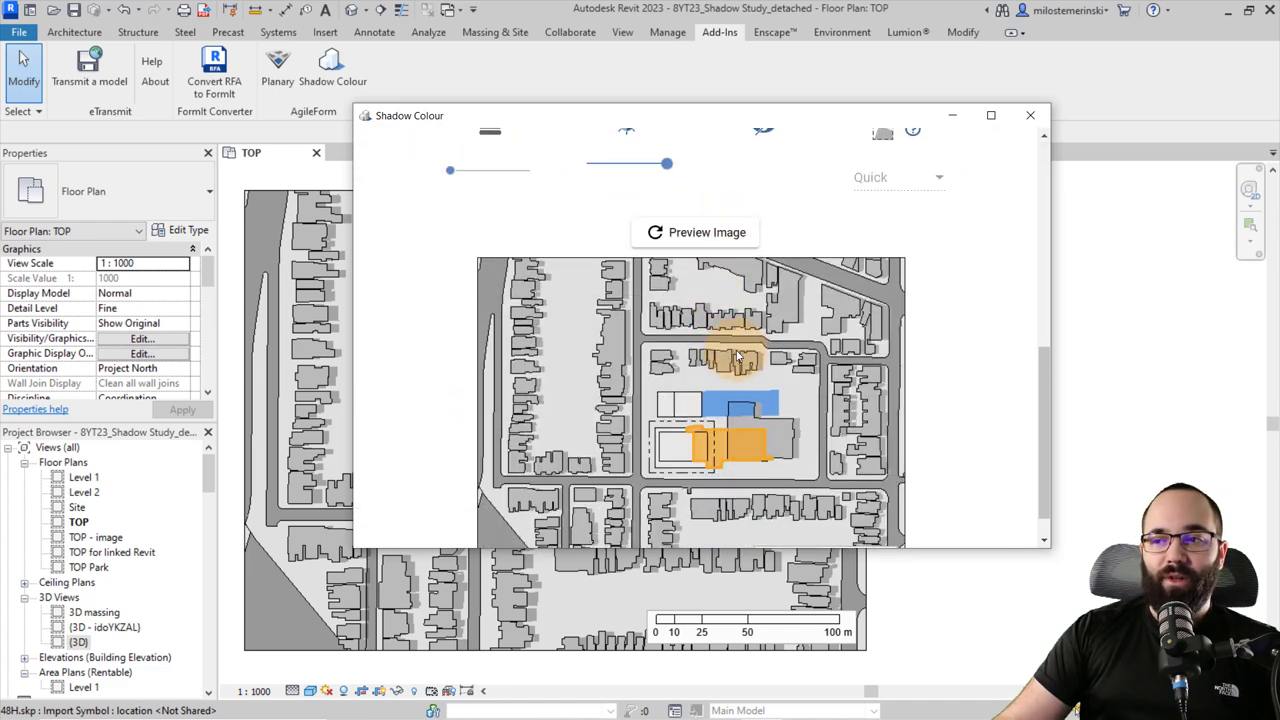
scroll(706, 413, "down", 1)
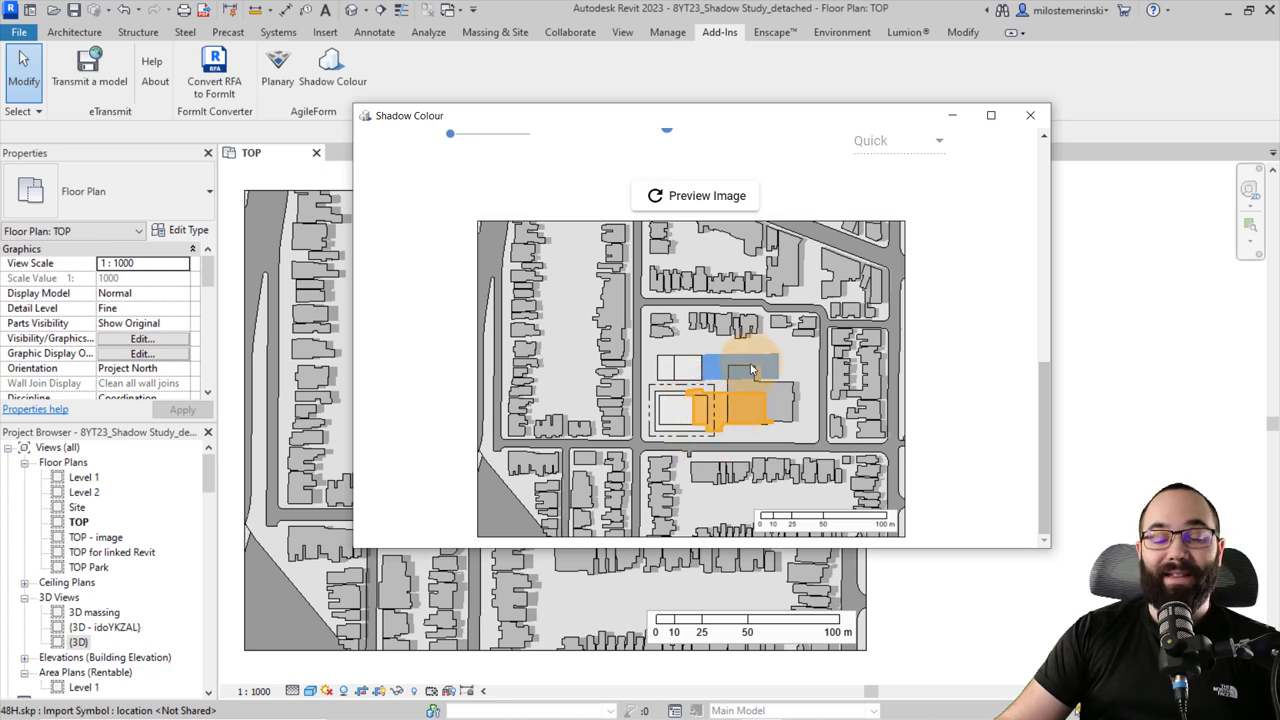
scroll(730, 374, "up", 6)
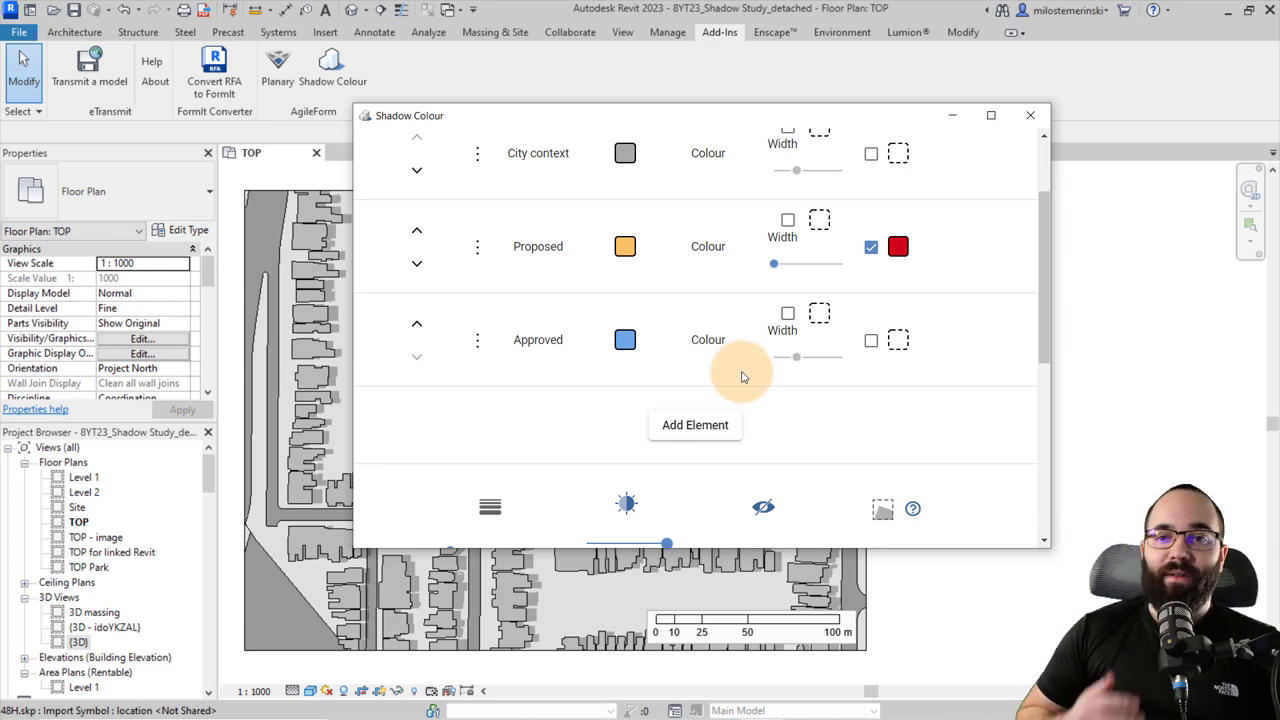
scroll(837, 366, "up", 2)
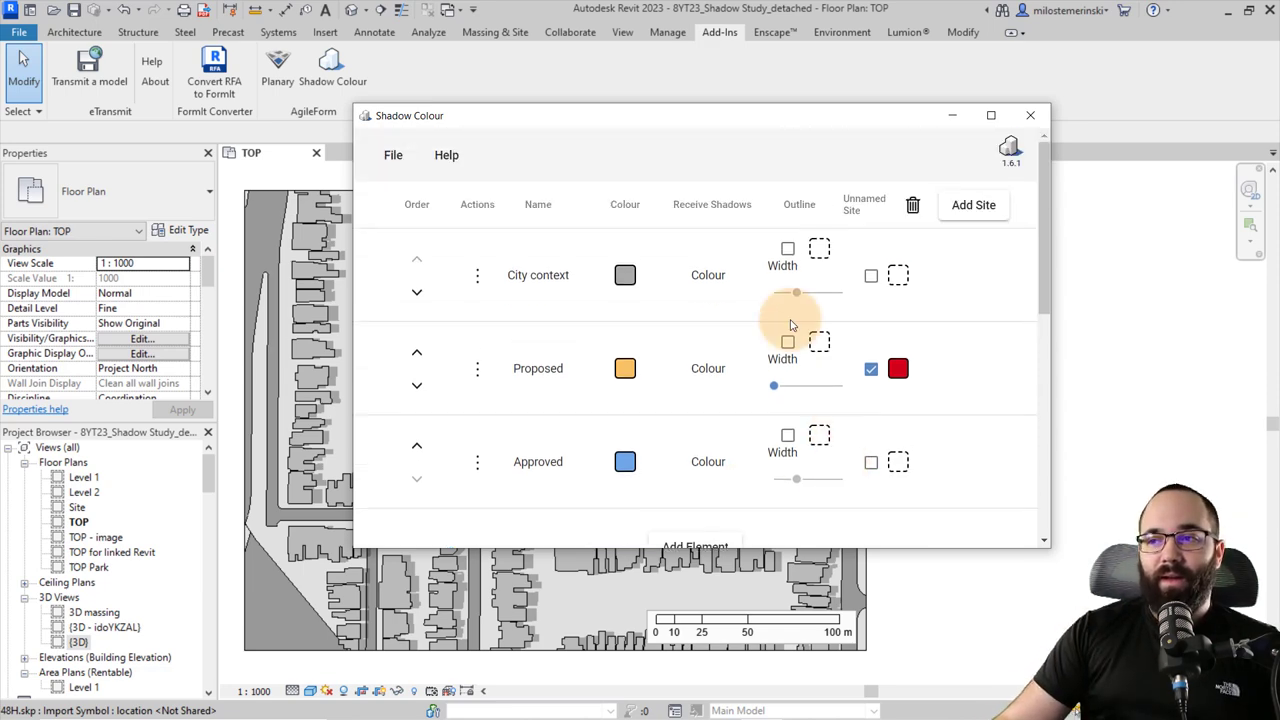
scroll(786, 309, "down", 7)
scroll(680, 330, "up", 2)
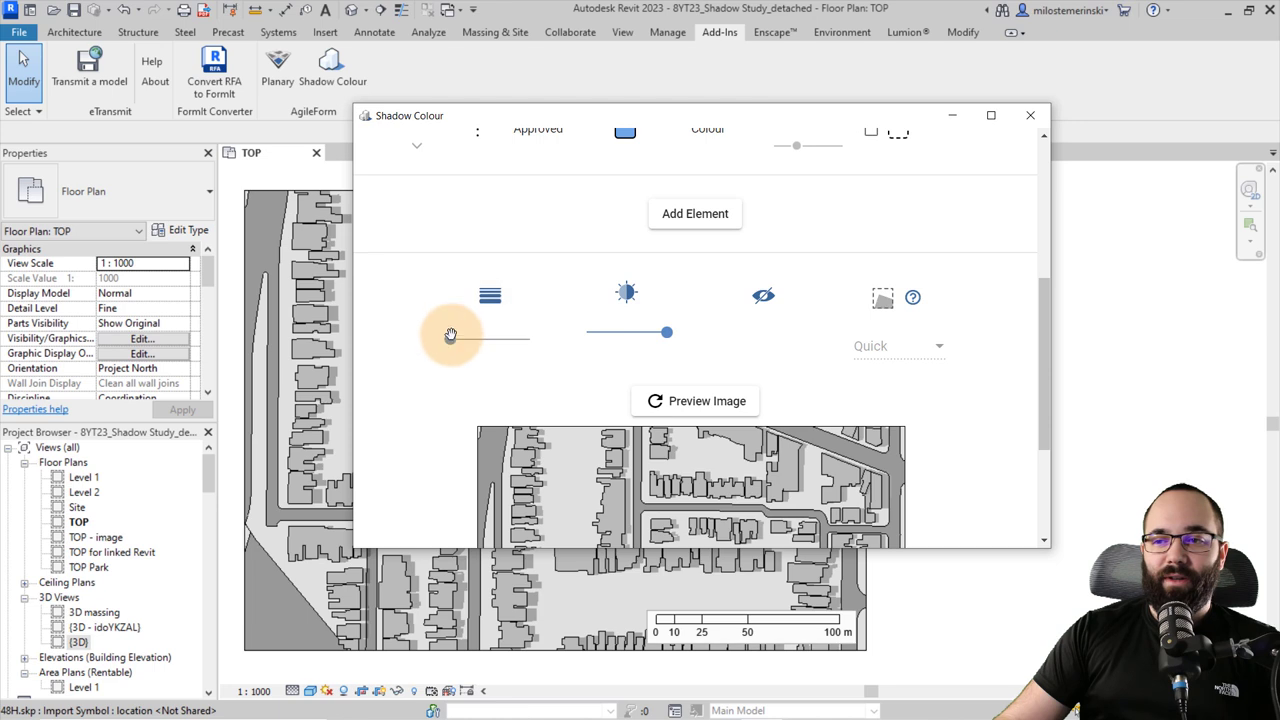
Step: Set shadow line weight to 5 and shadow intensity to 33, and turn on shadow area calculation
mouse_move(451, 339)
left_mouse_down()
mouse_move(510, 337)
mouse_move(437, 346)
left_mouse_up()
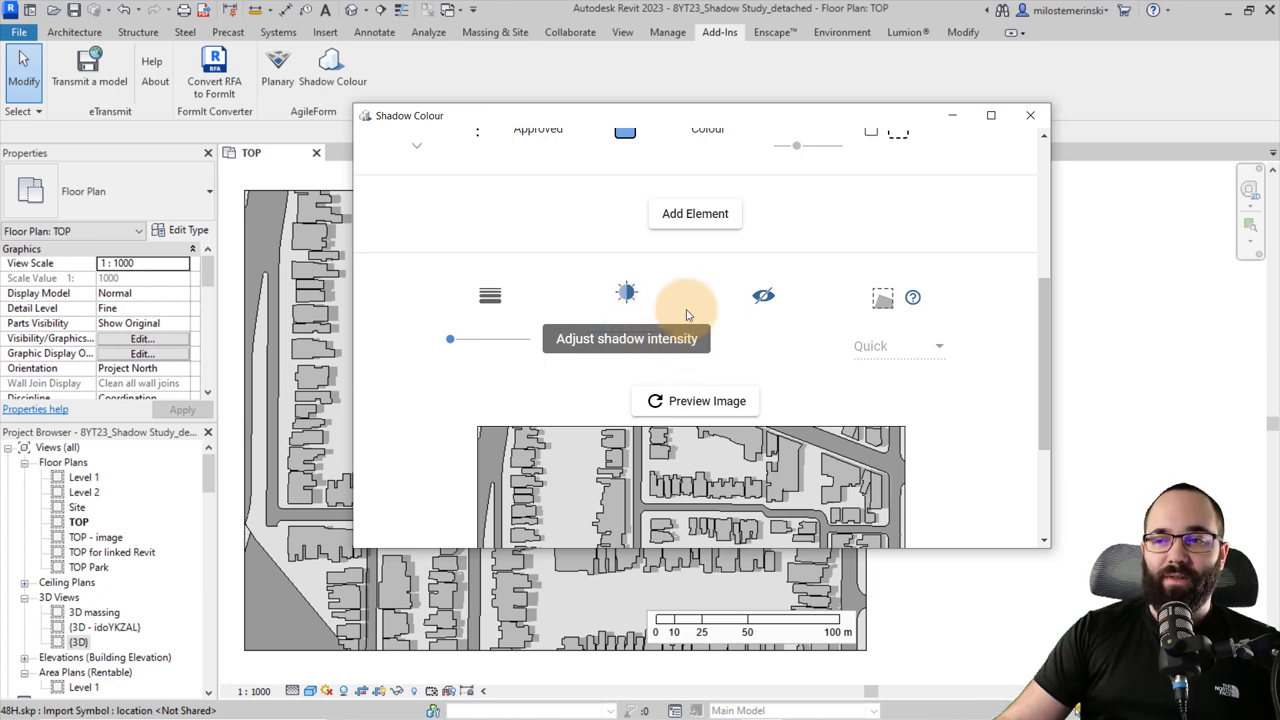
left_click_drag(666, 332, 769, 320)
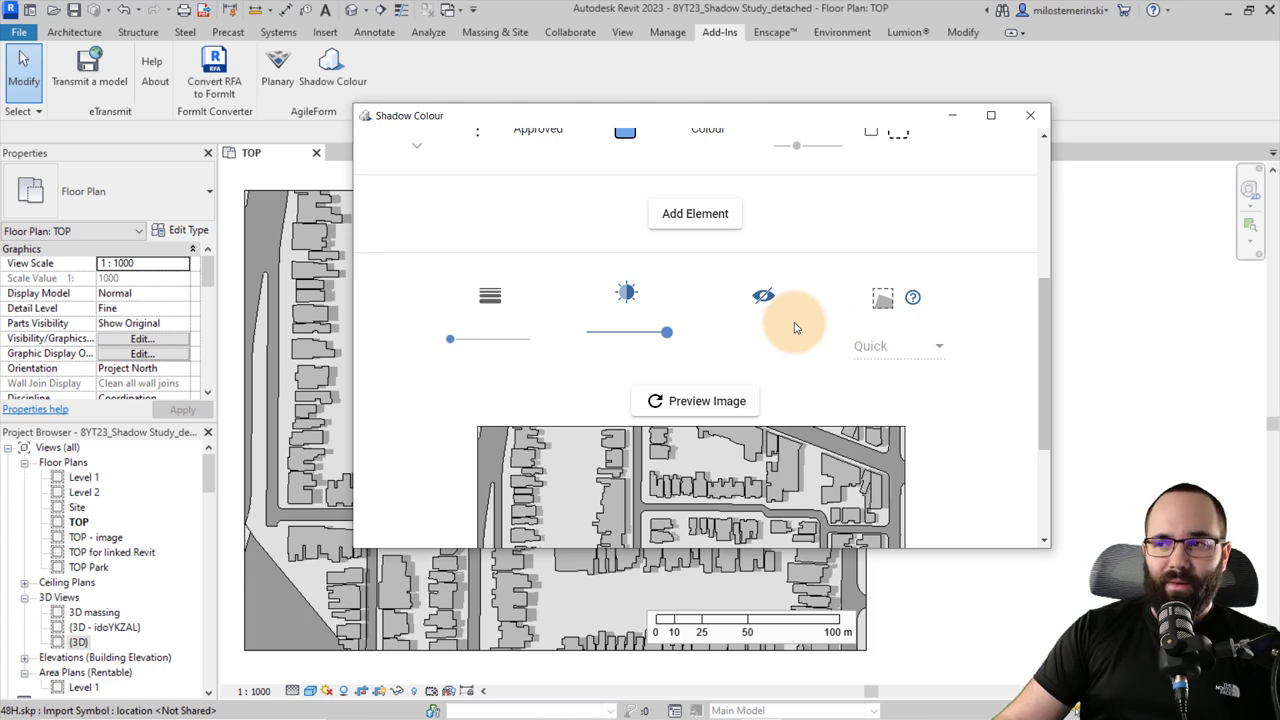
left_click(888, 311)
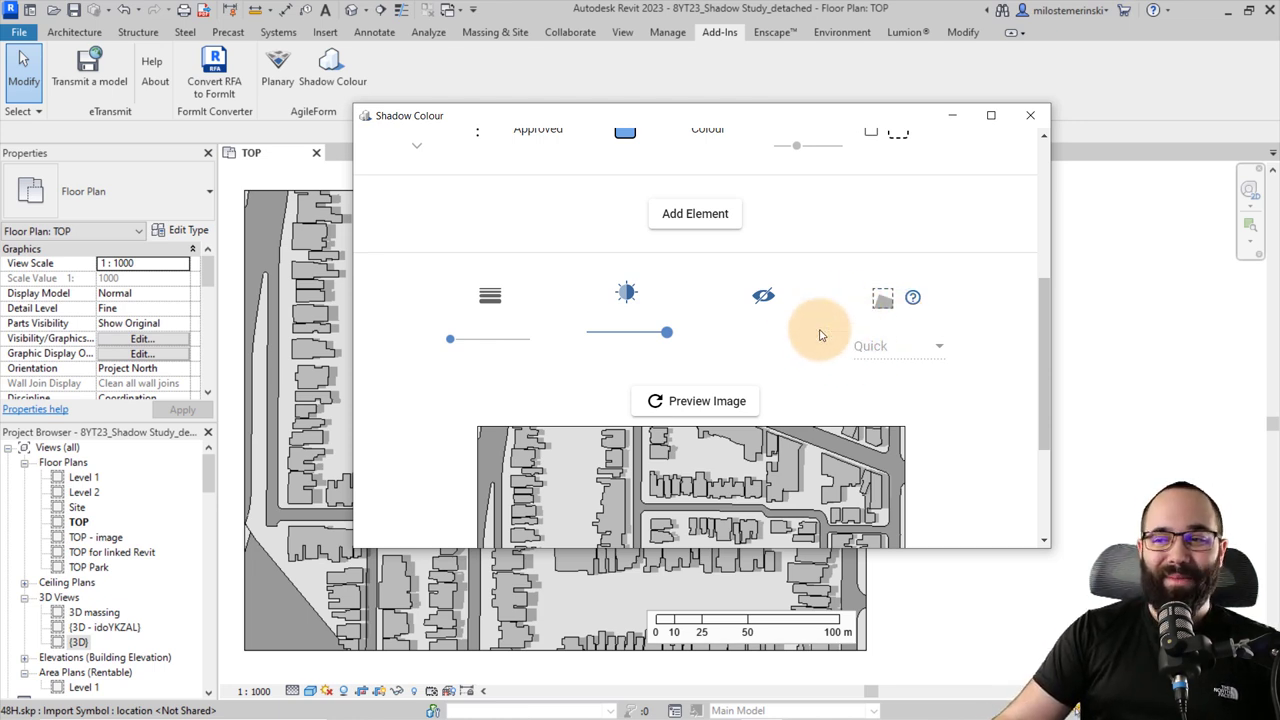
scroll(818, 340, "down", 4)
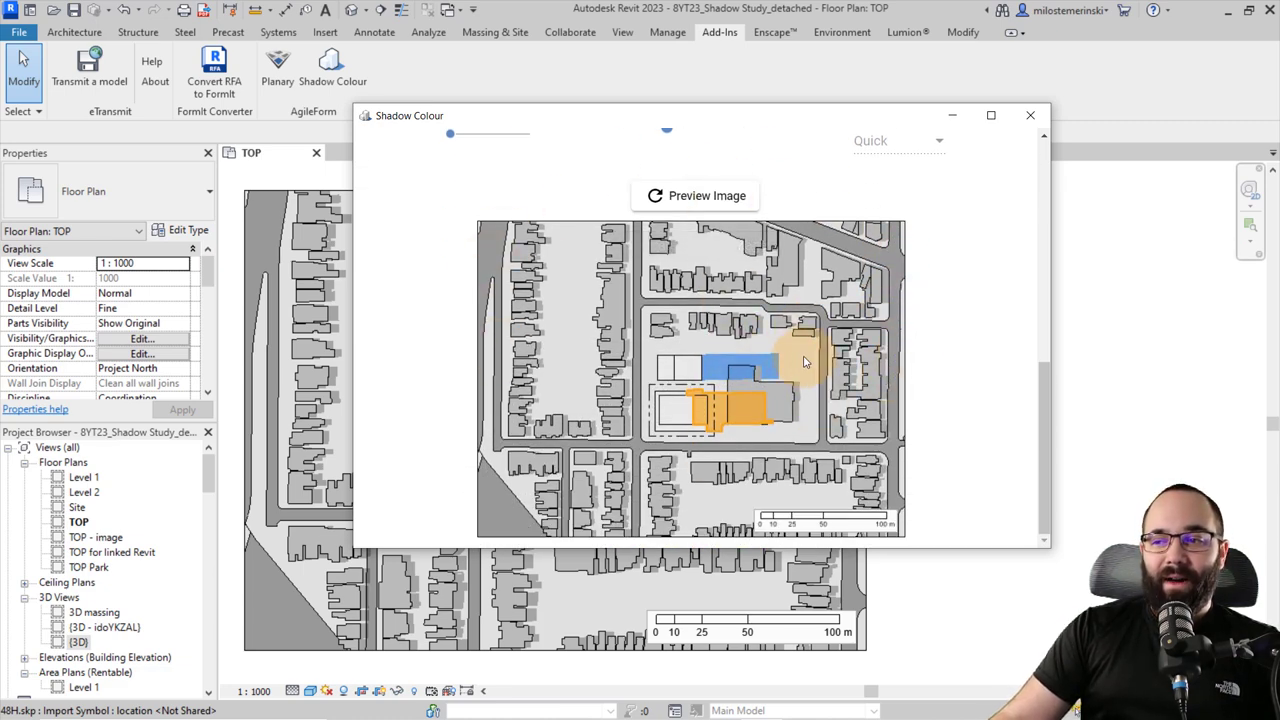
Step: Reduce the Proposed outline width to its minimum and bring up the Export choices
scroll(800, 368, "up", 10)
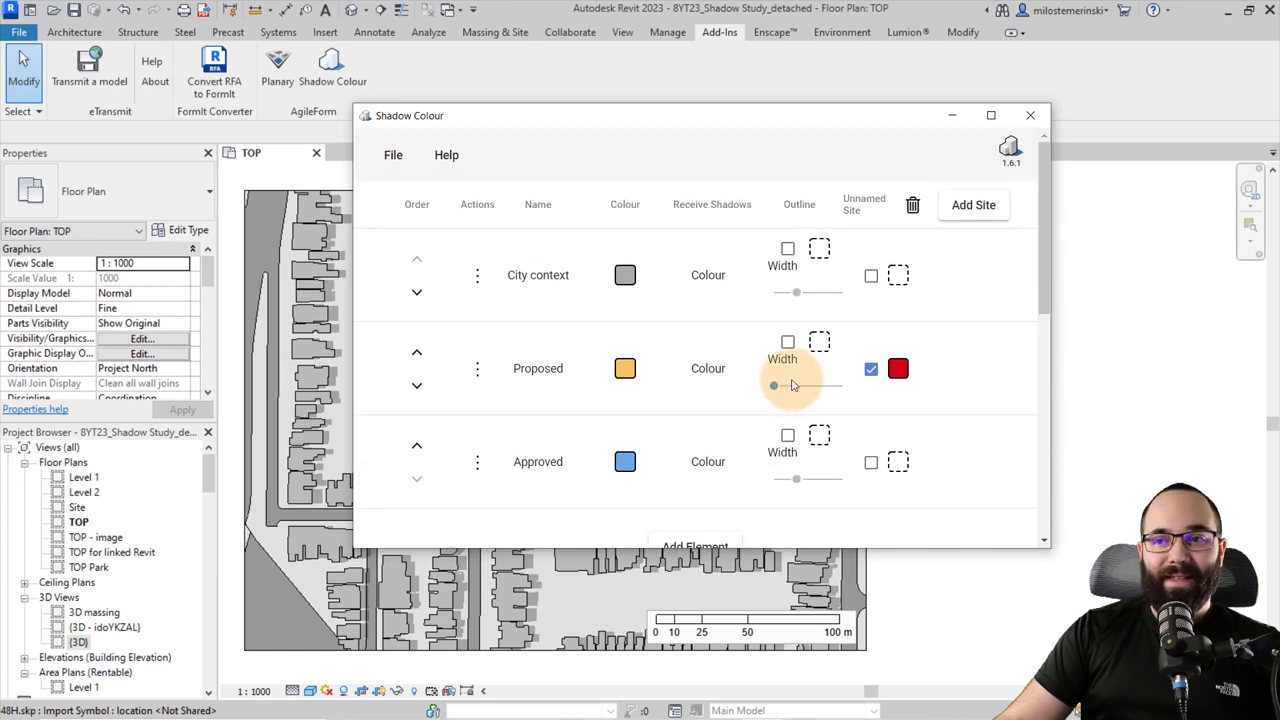
left_click(774, 384)
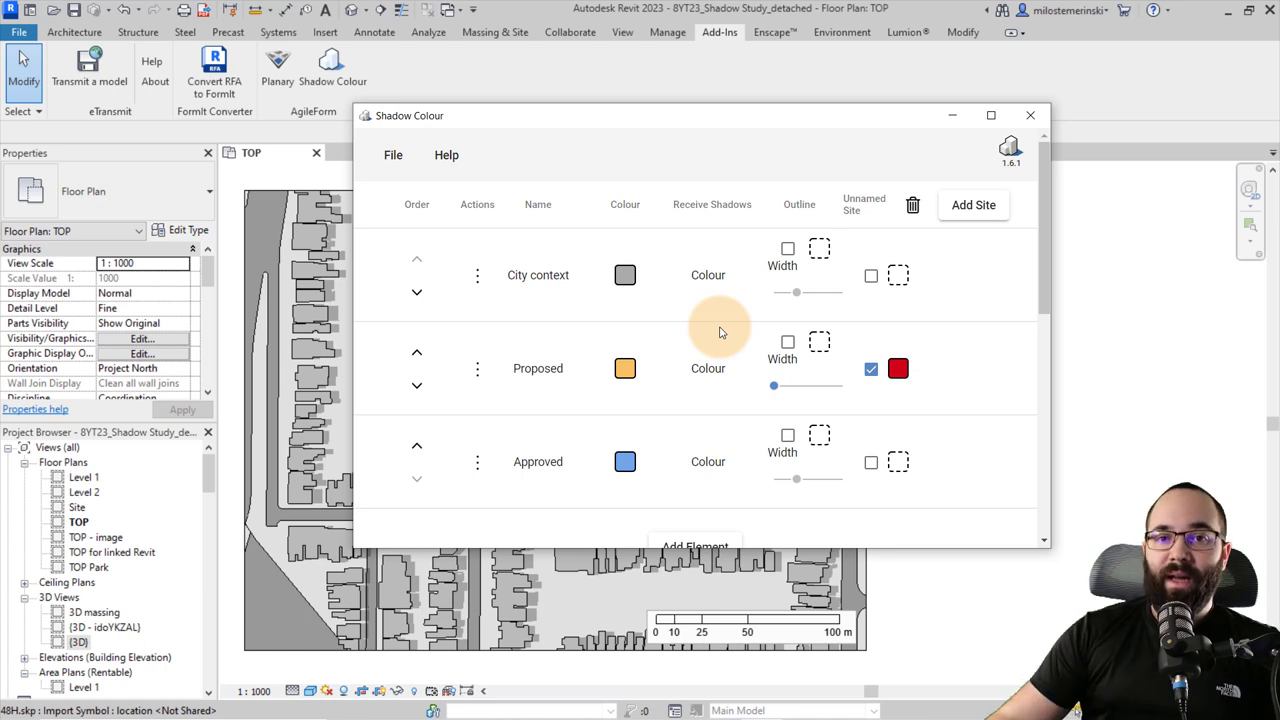
left_click(395, 162)
mouse_move(410, 196)
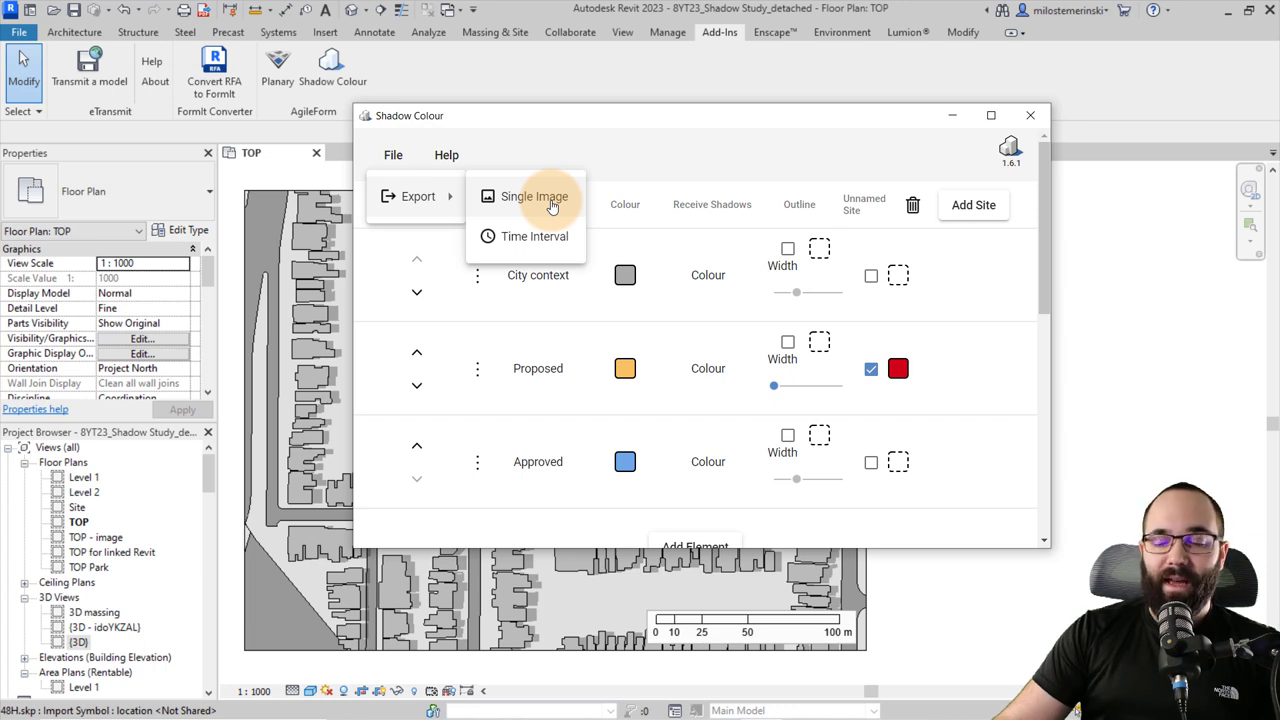
Step: Start a Time Interval export as a single-day study on 6/23/2023 starting at 09:00 AM
left_click(538, 240)
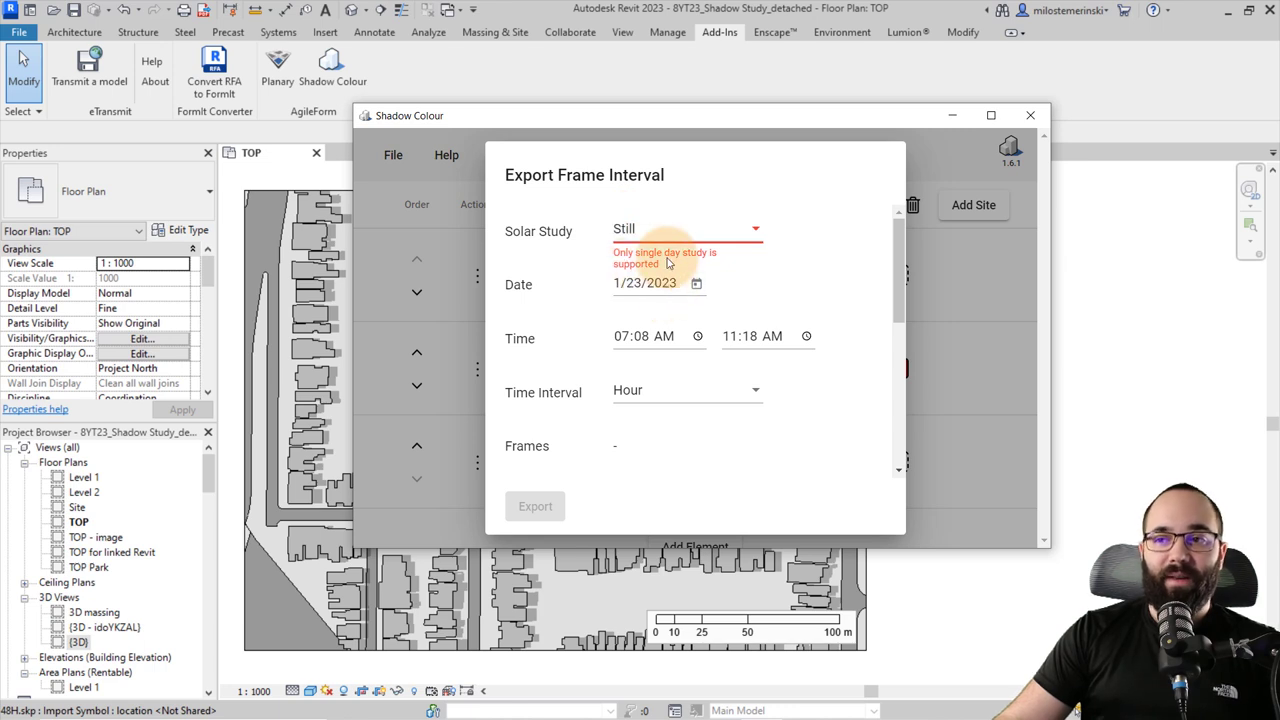
left_click(624, 230)
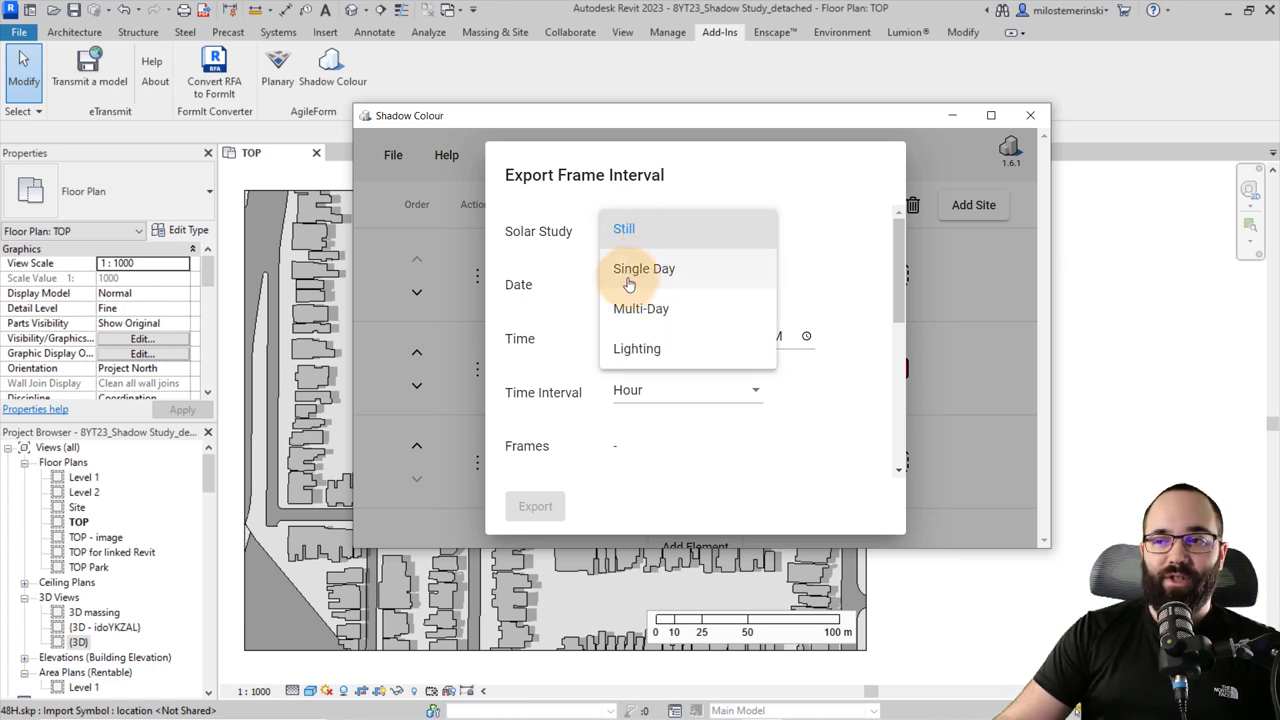
left_click(628, 280)
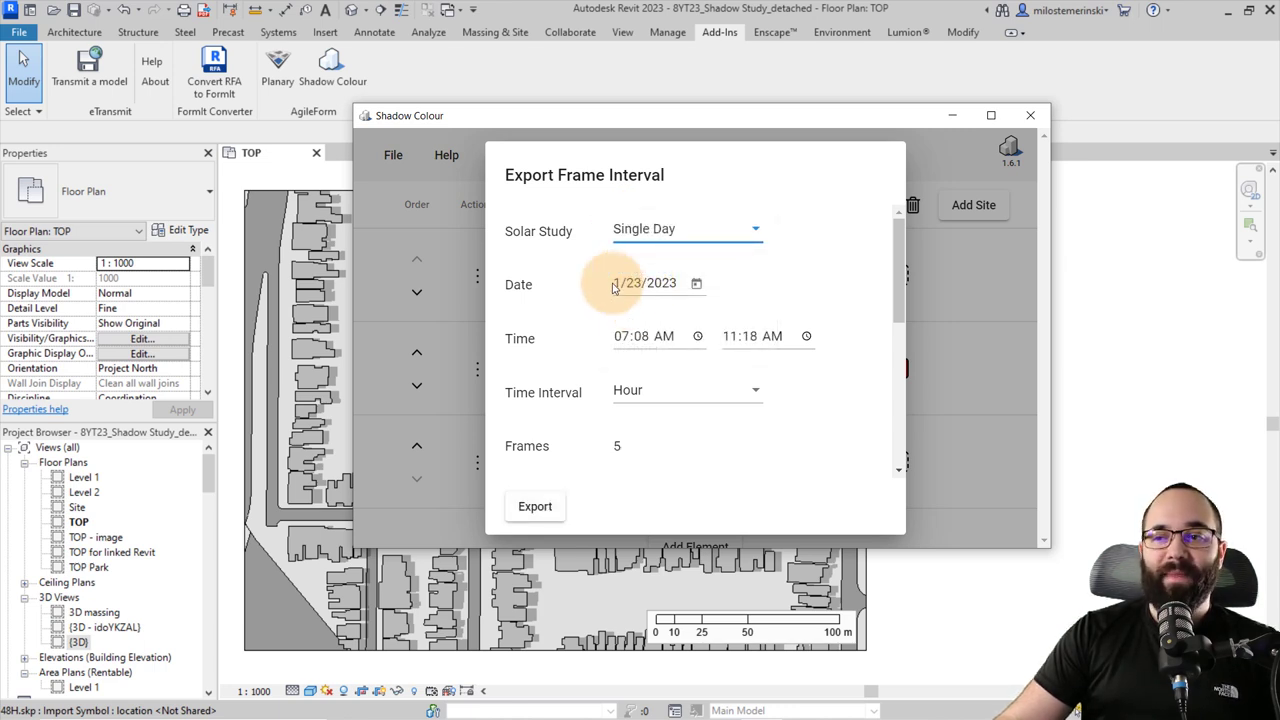
left_click(614, 286)
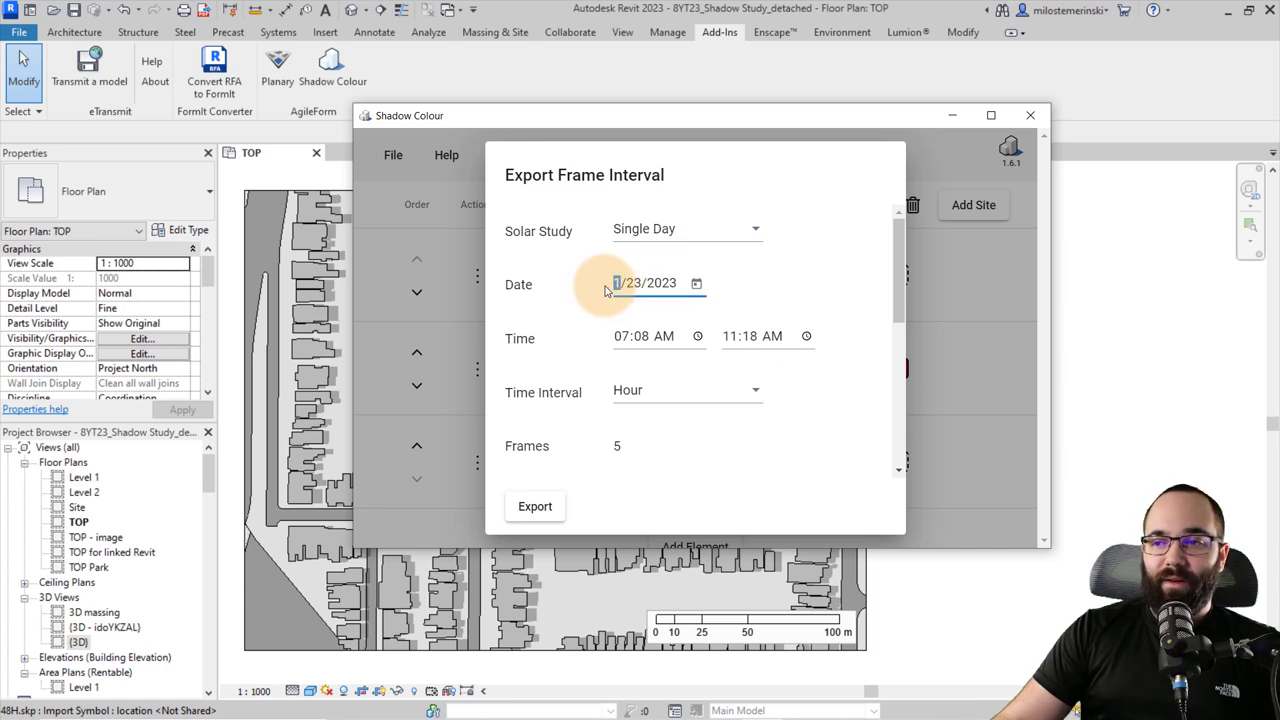
left_click(625, 338)
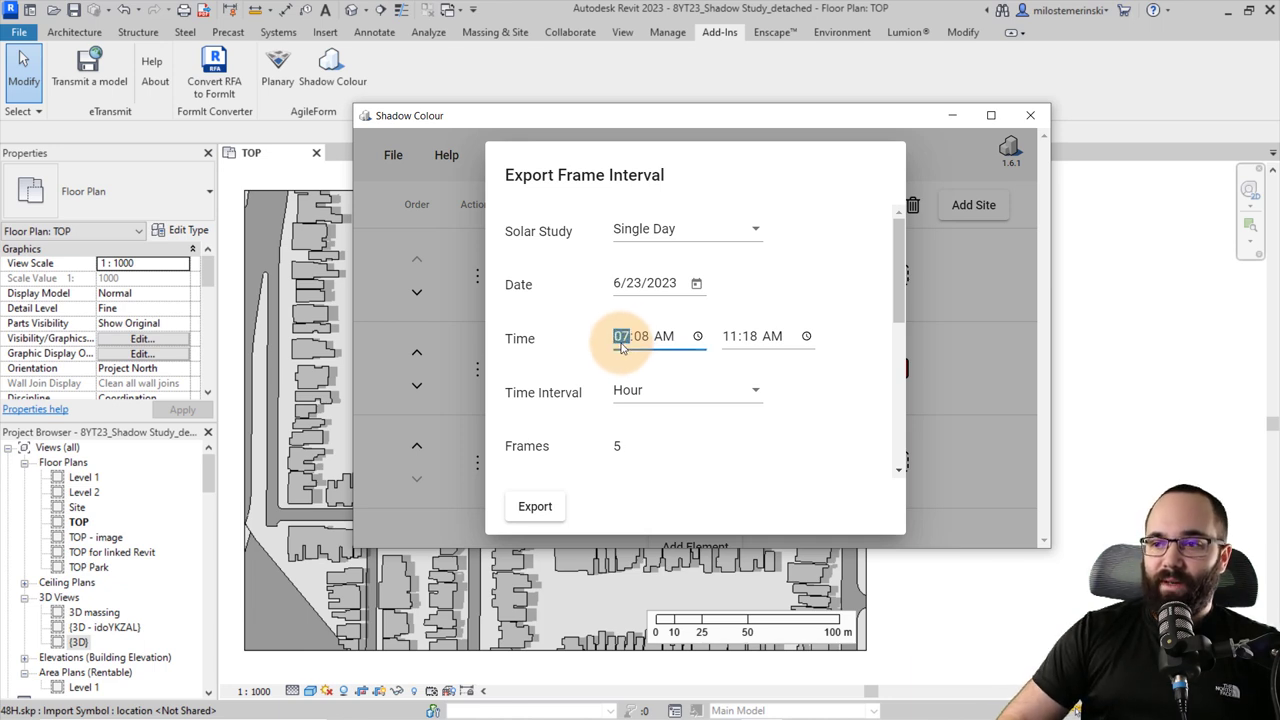
type("09")
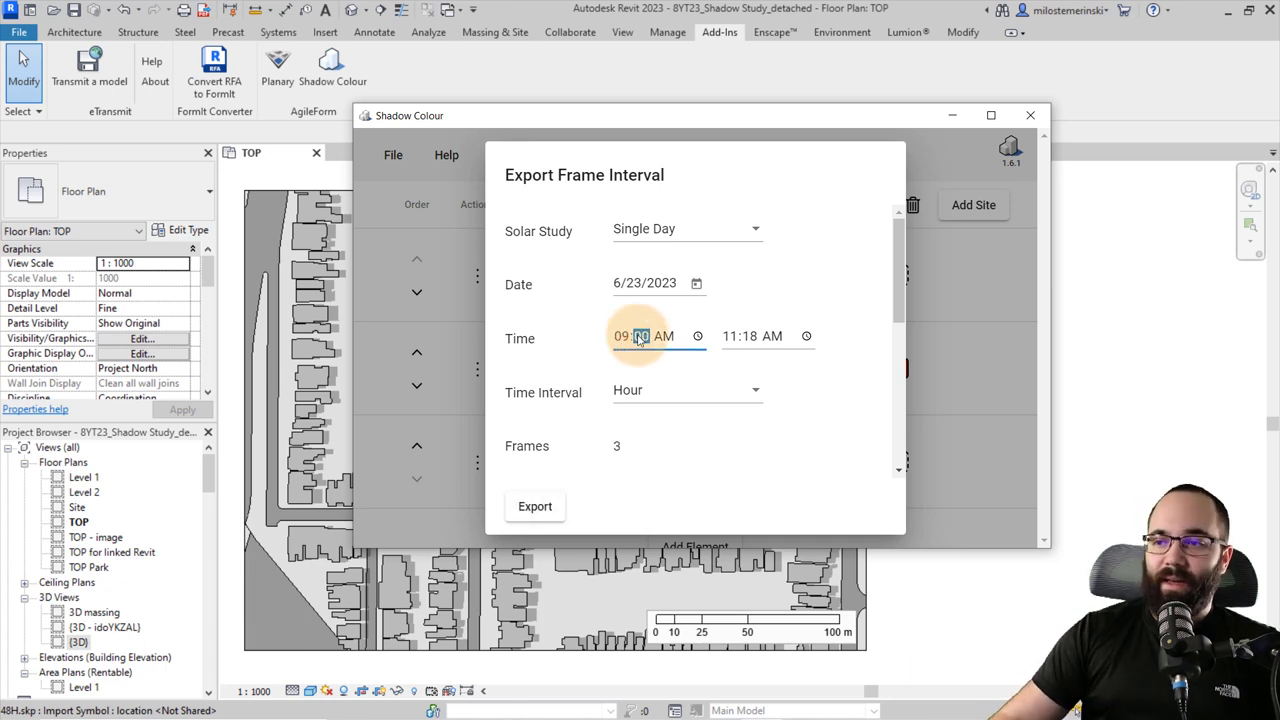
Step: Set the end time to 04:00 PM with hourly frames, giving 8 frames
left_click(729, 336)
left_click(775, 337)
left_click(730, 337)
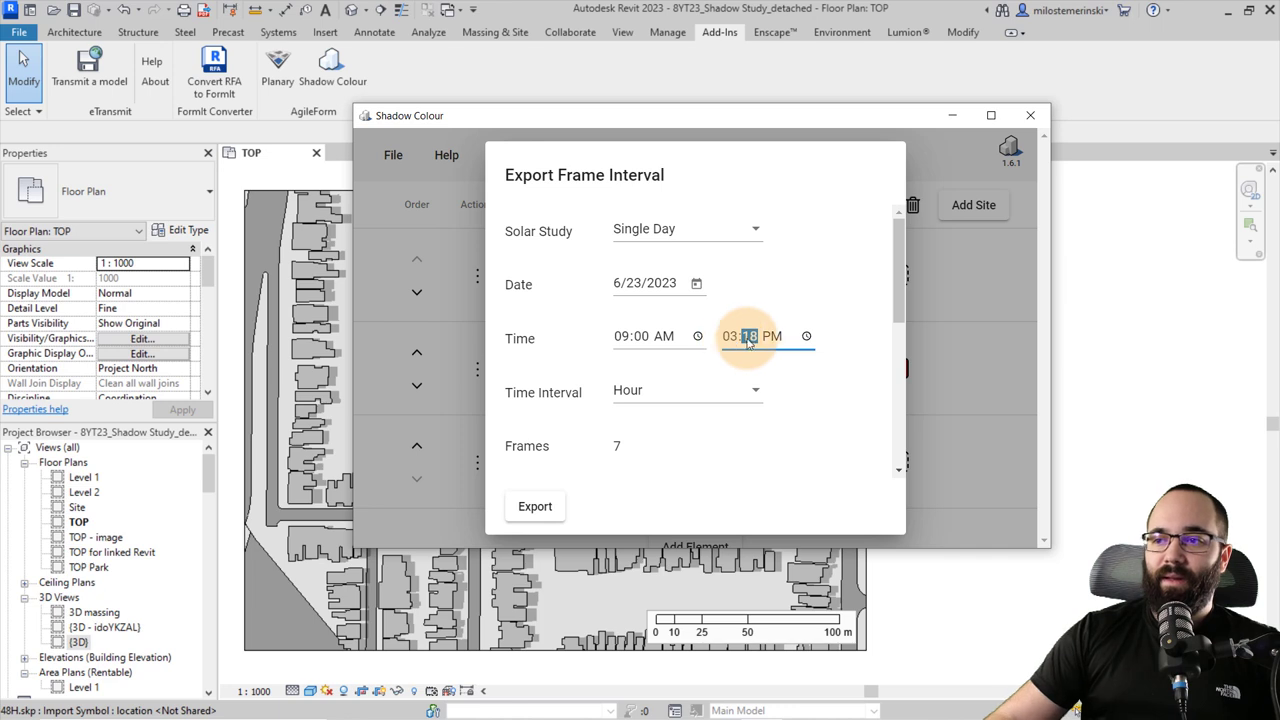
scroll(690, 355, "down", 1)
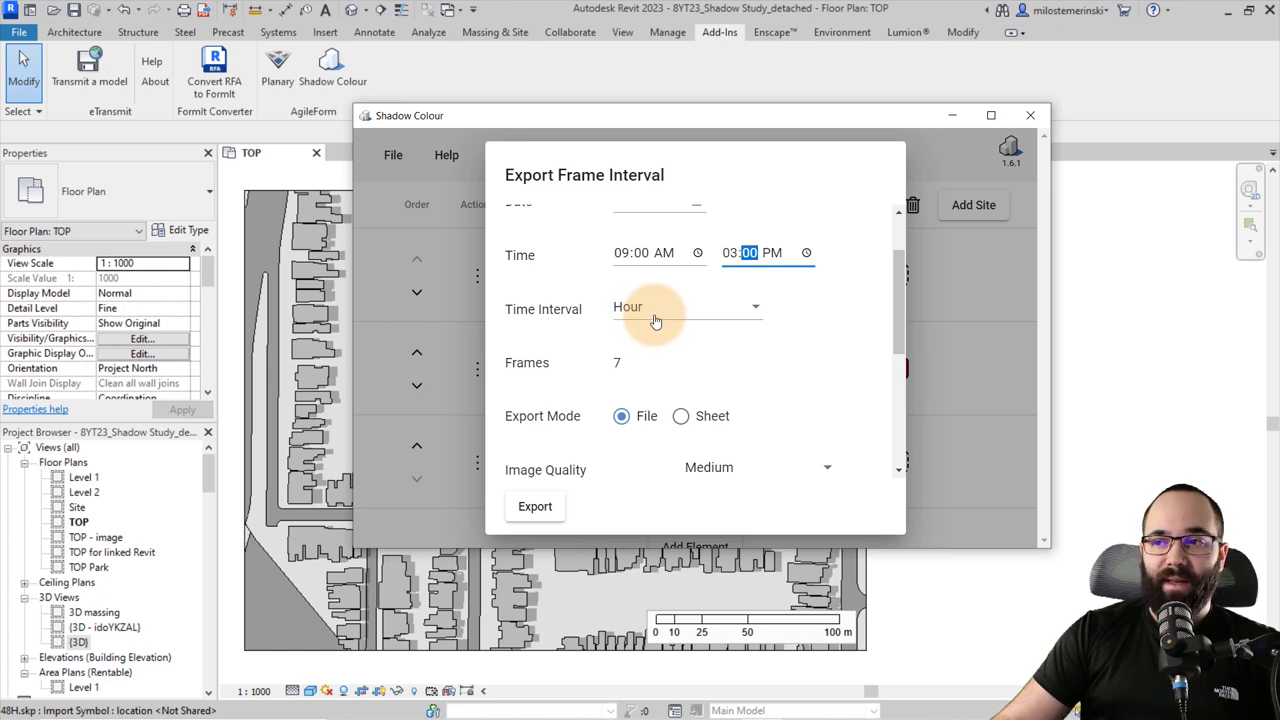
scroll(665, 345, "down", 1)
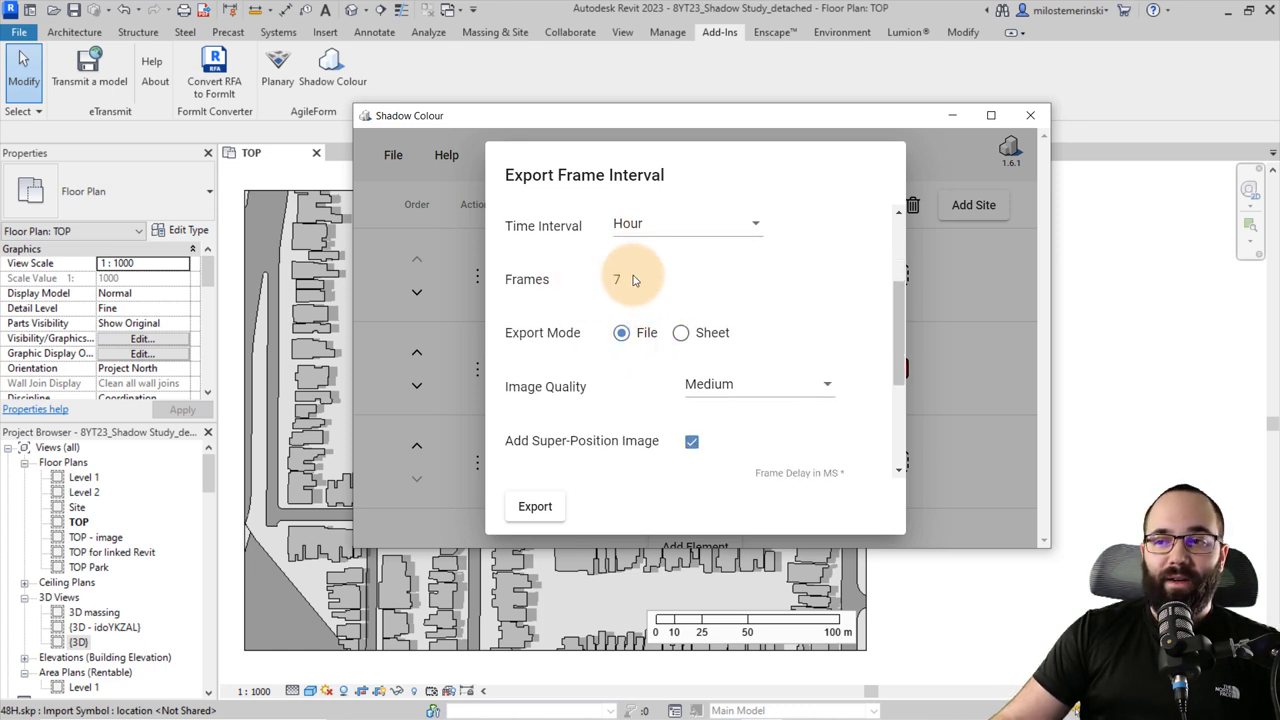
scroll(690, 289, "up", 2)
left_click(749, 289)
scroll(730, 263, "down", 1)
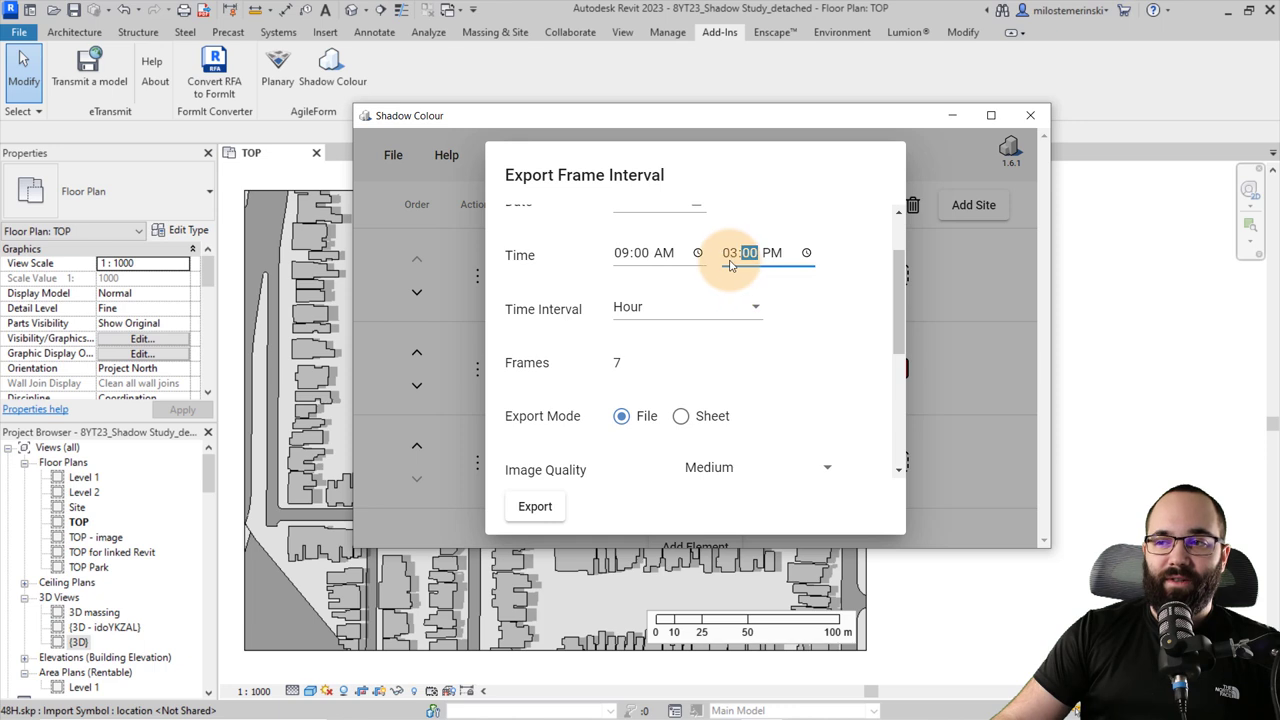
type("4")
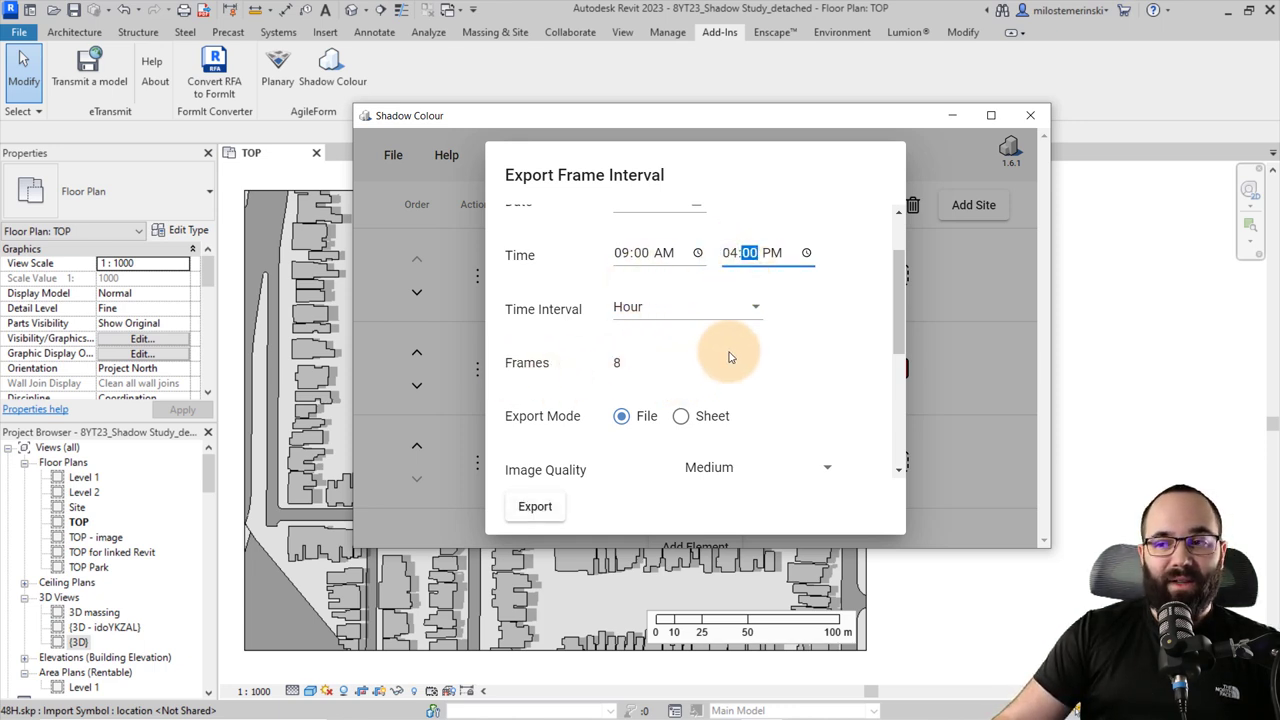
scroll(615, 360, "down", 2)
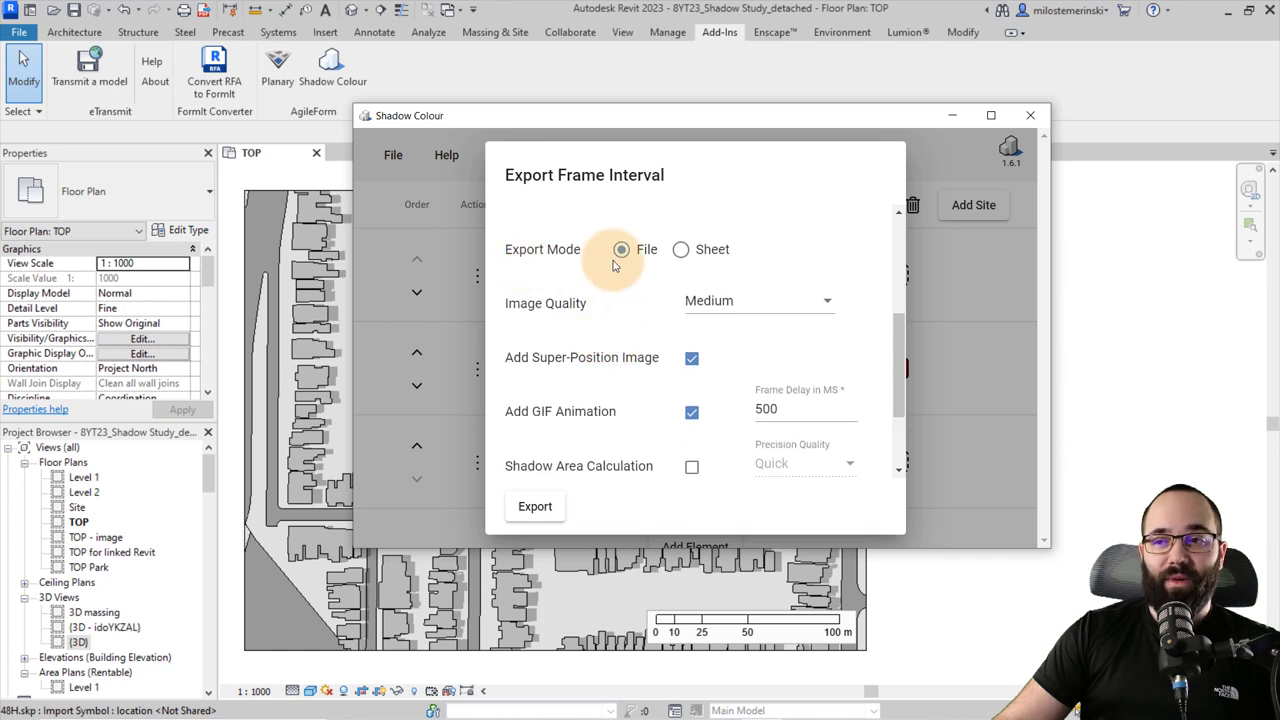
left_click(681, 252)
left_click(621, 250)
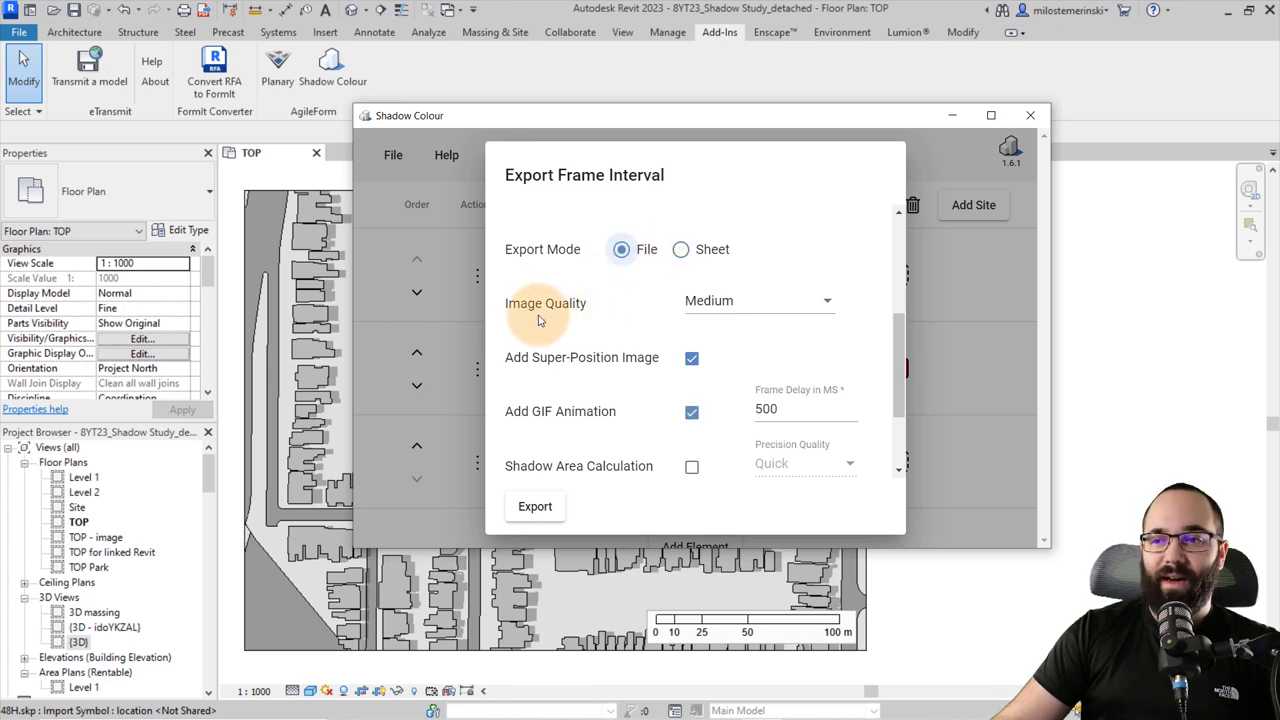
left_click(733, 307)
left_click(733, 305)
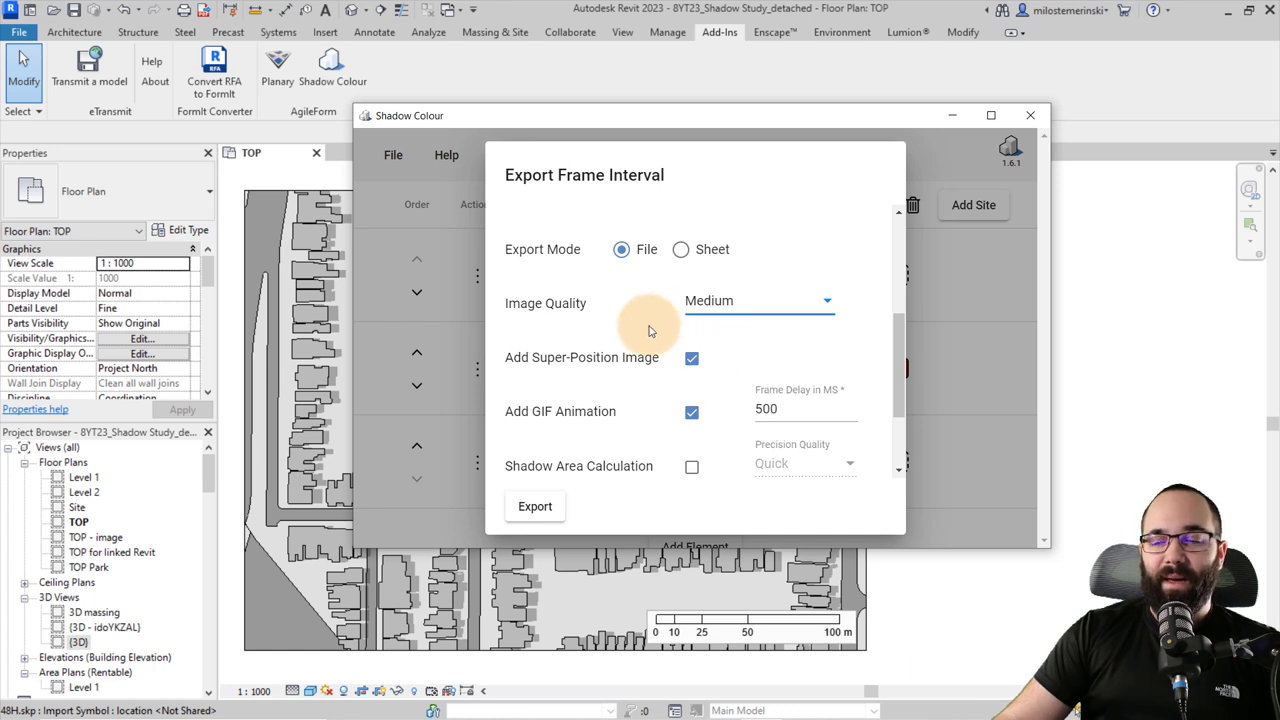
scroll(650, 335, "down", 1)
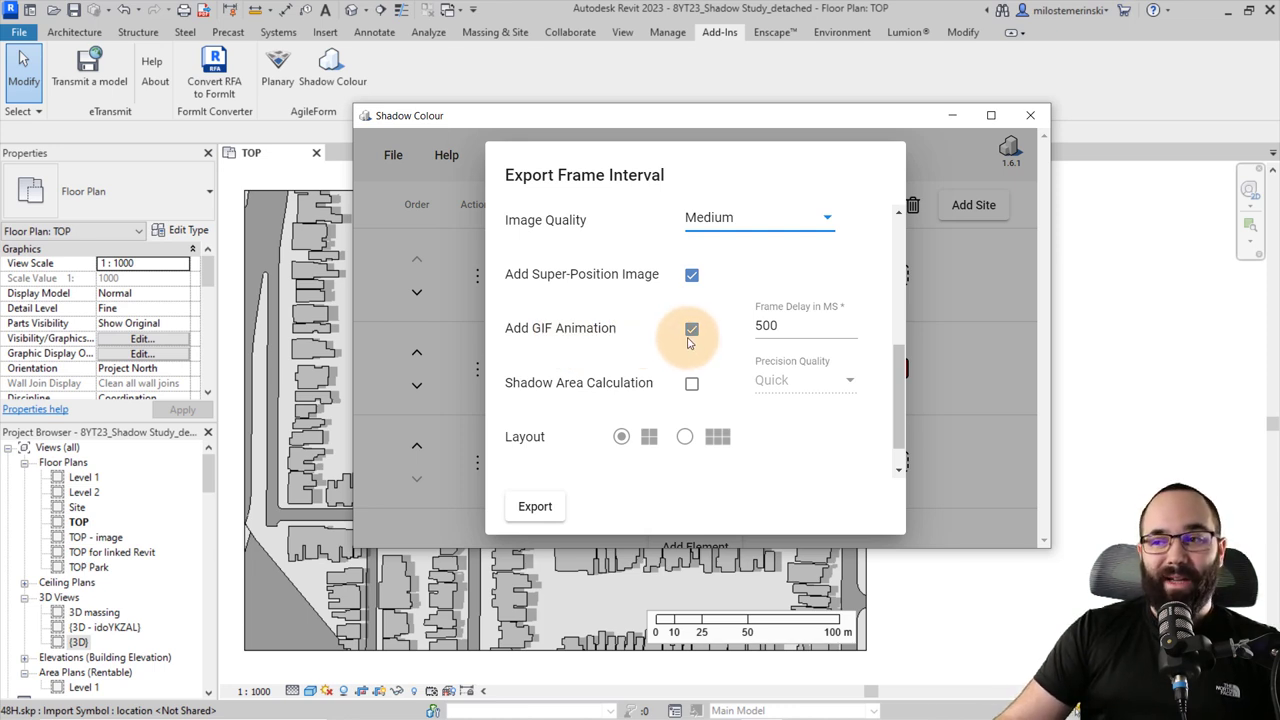
scroll(650, 408, "down", 1)
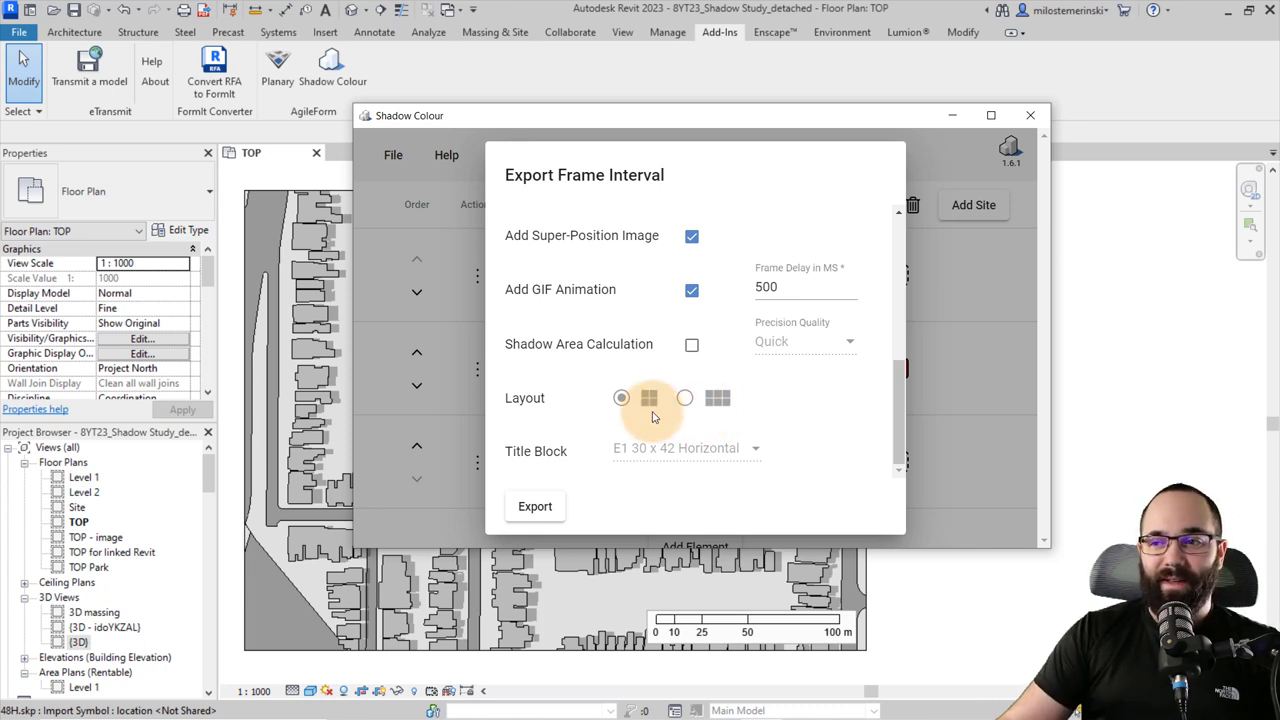
Step: Export the frames into a newly created folder named Shadow Study
left_click(549, 517)
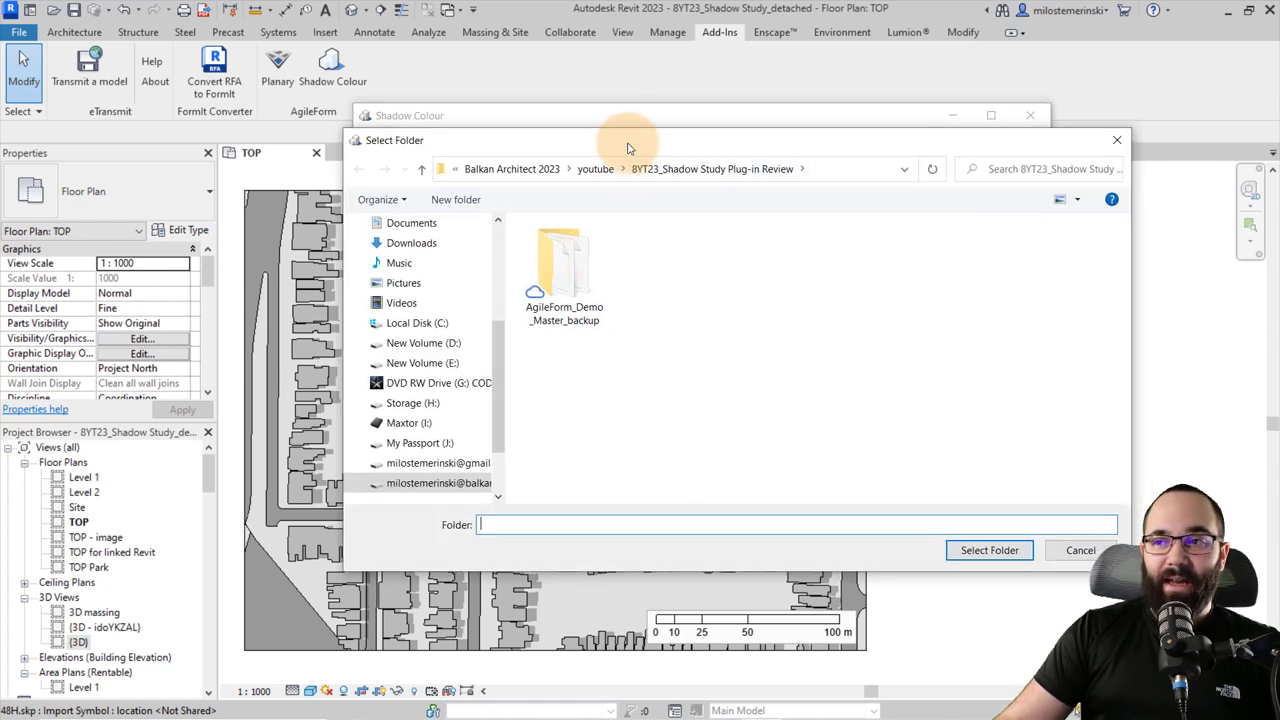
right_click(577, 343)
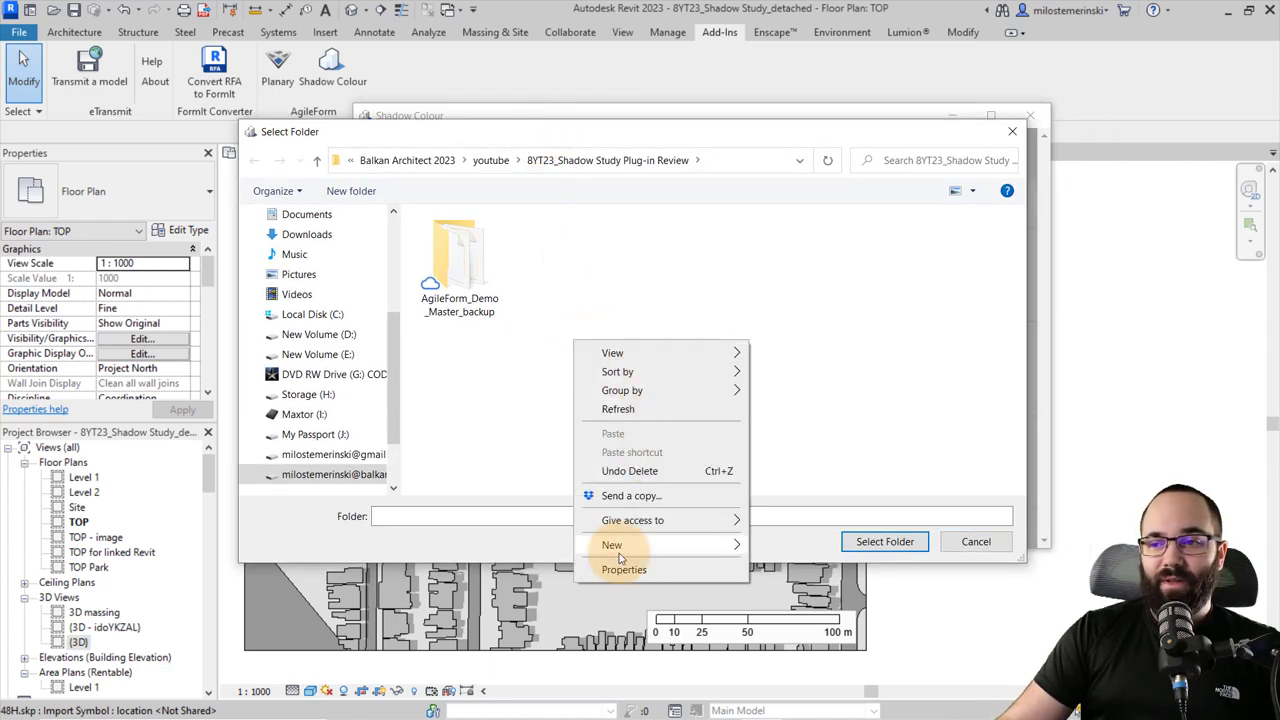
mouse_move(614, 555)
left_click(800, 279)
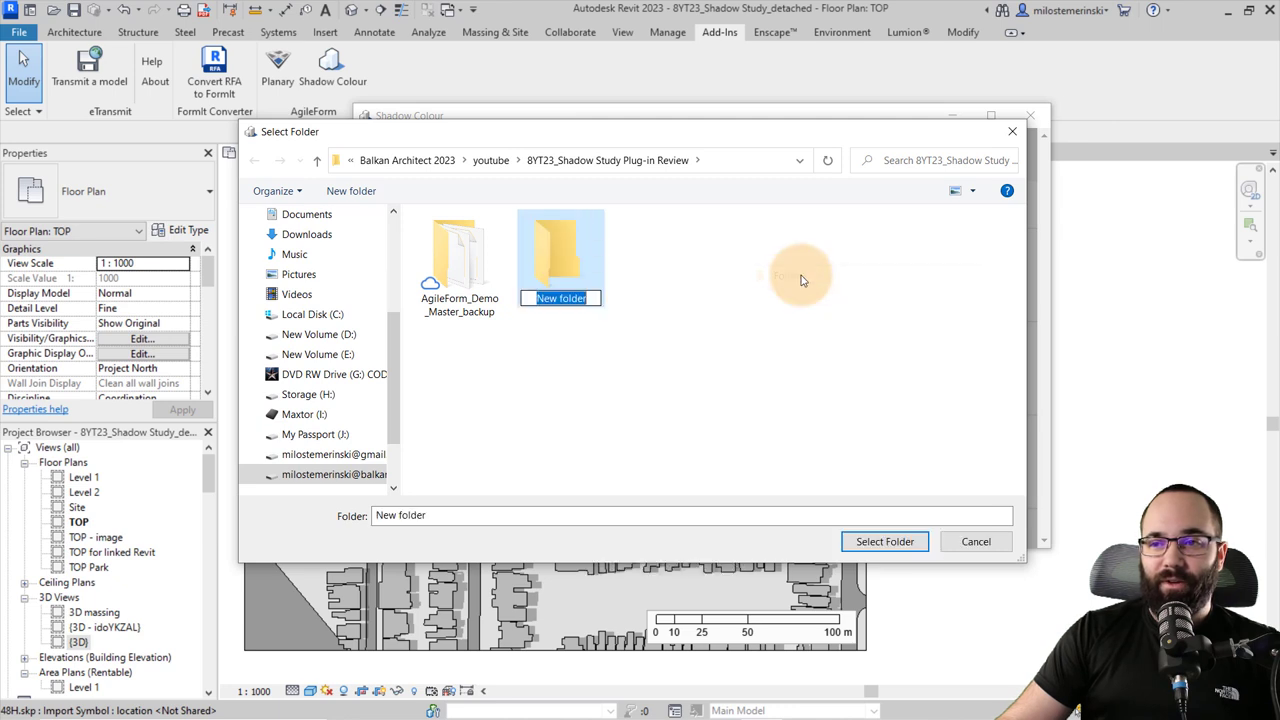
type("Shadow Study")
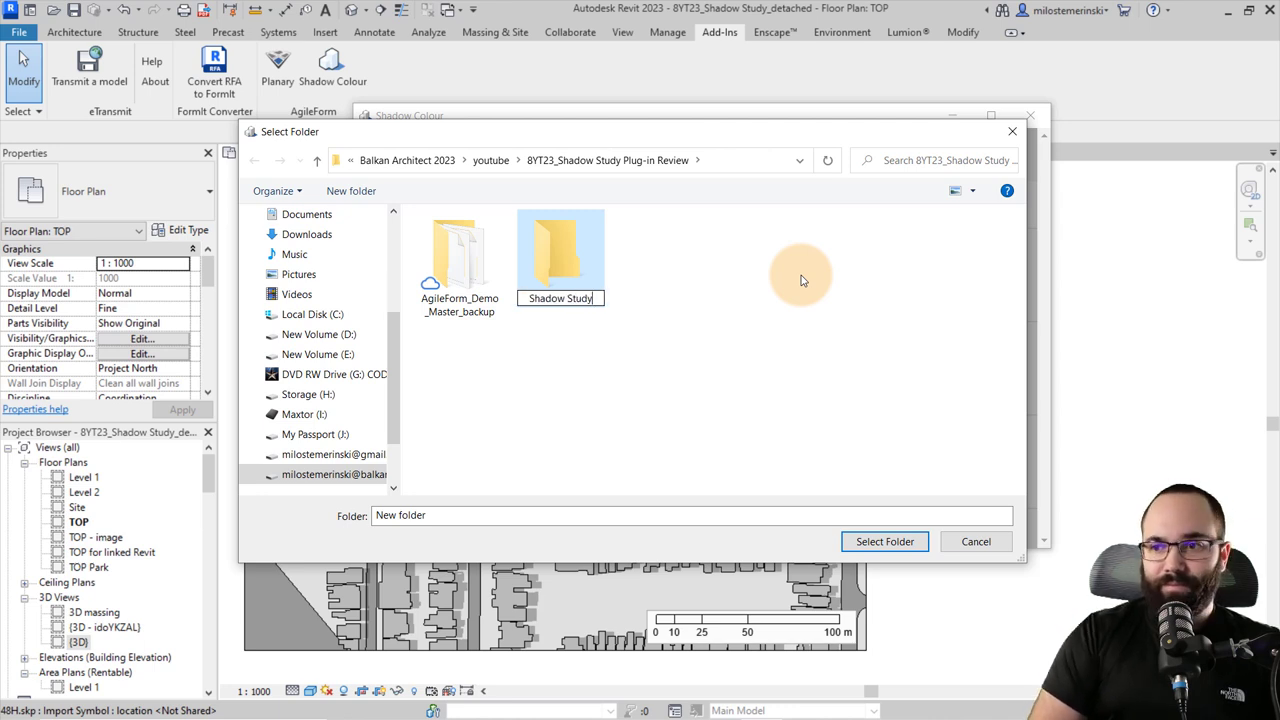
key("Return")
left_click(556, 258)
double_click(556, 258)
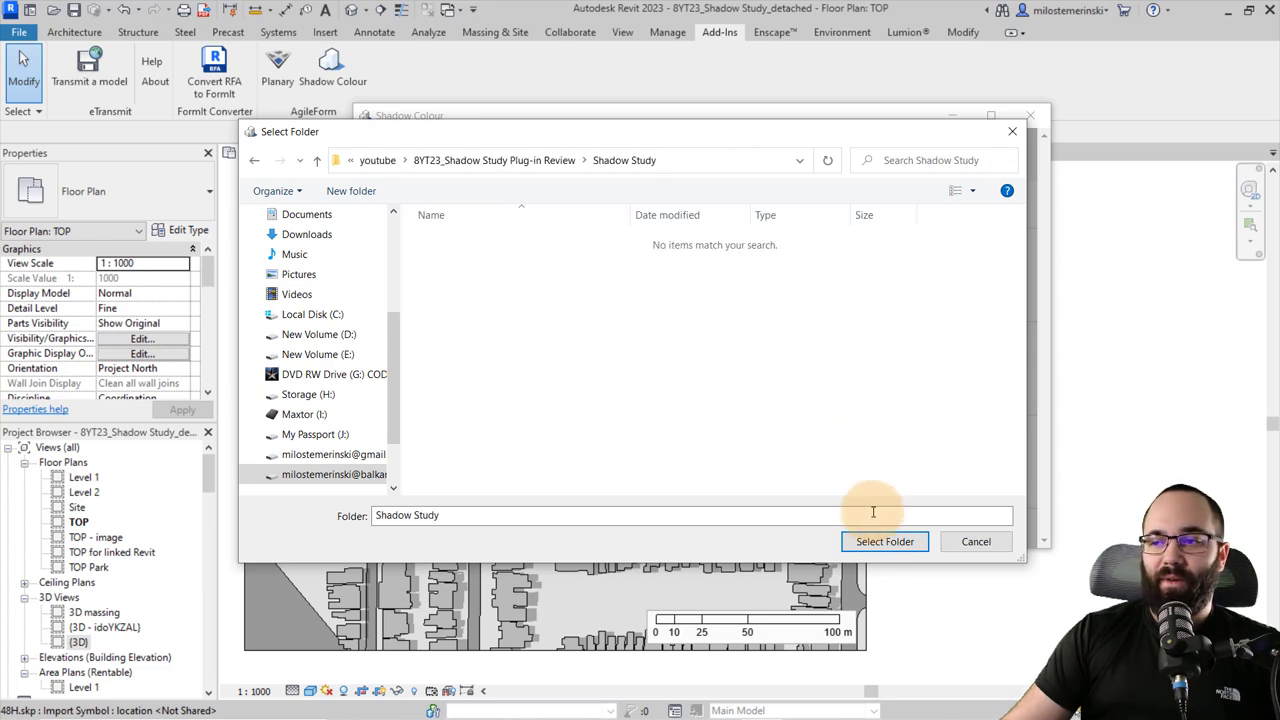
left_click(878, 541)
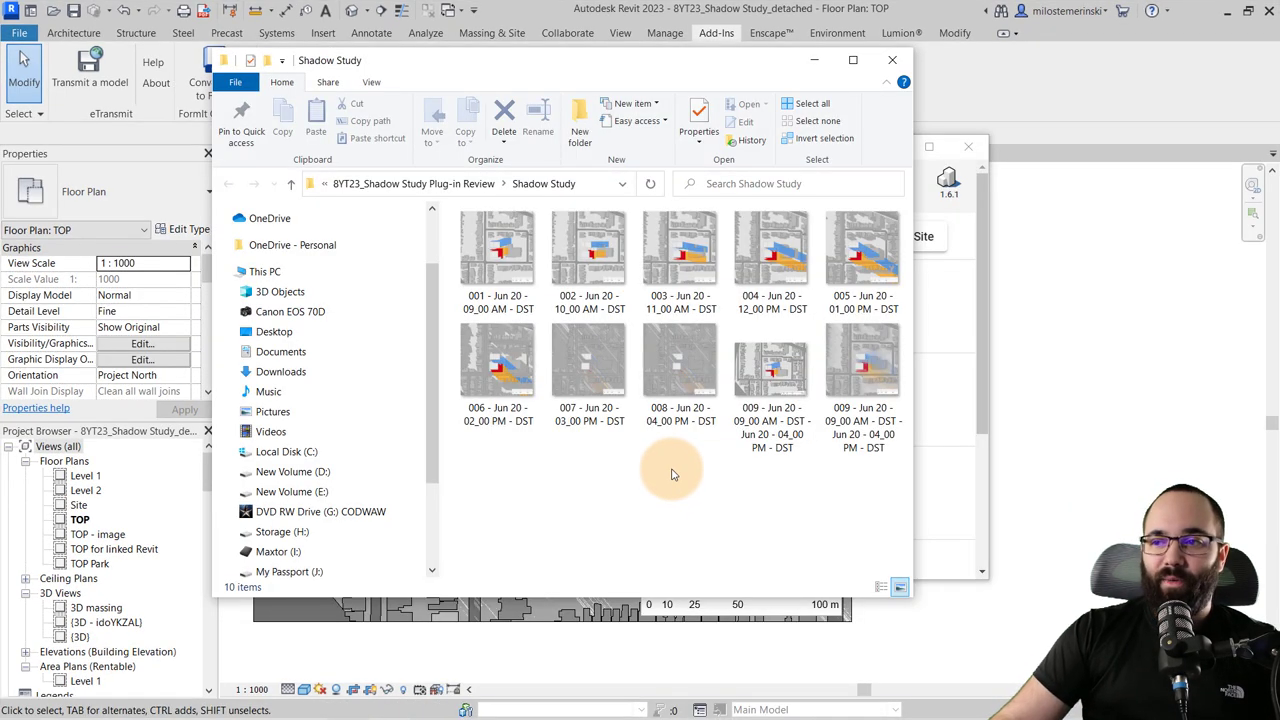
Step: View the exported hourly shadow images starting from 09_00 AM, then close them
left_click(502, 285)
double_click(502, 284)
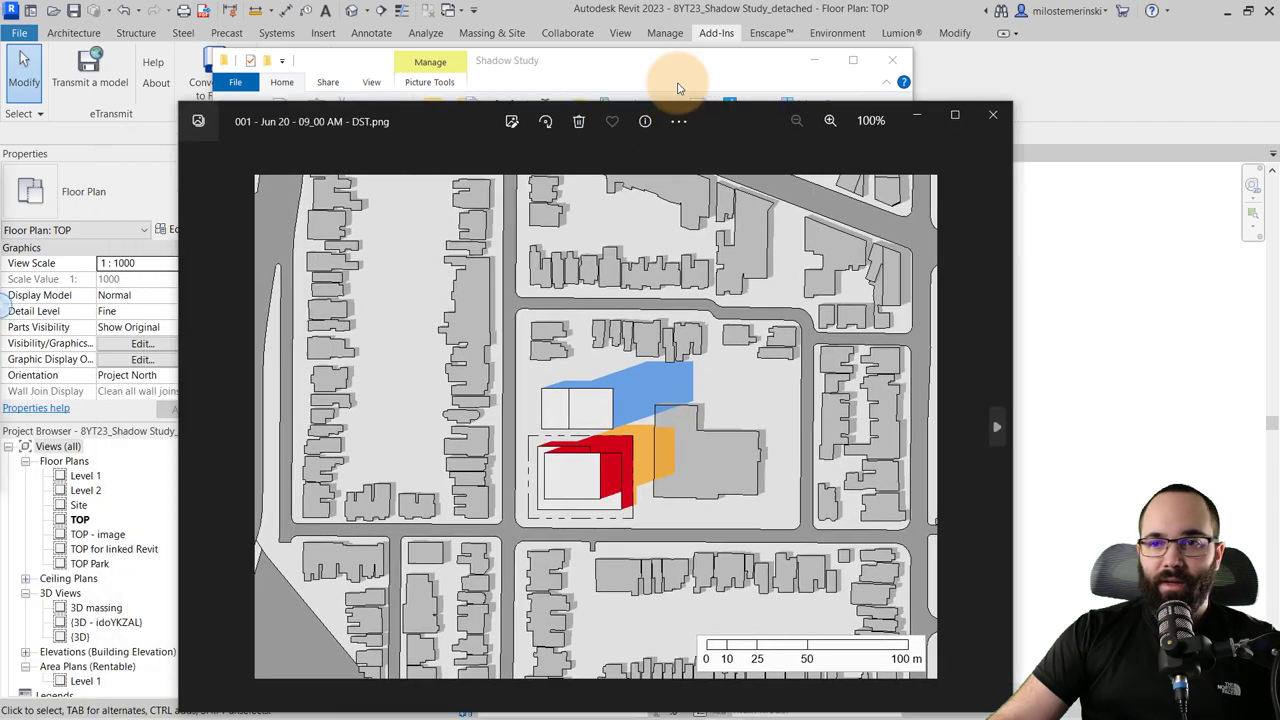
key("Right")
key("Right")
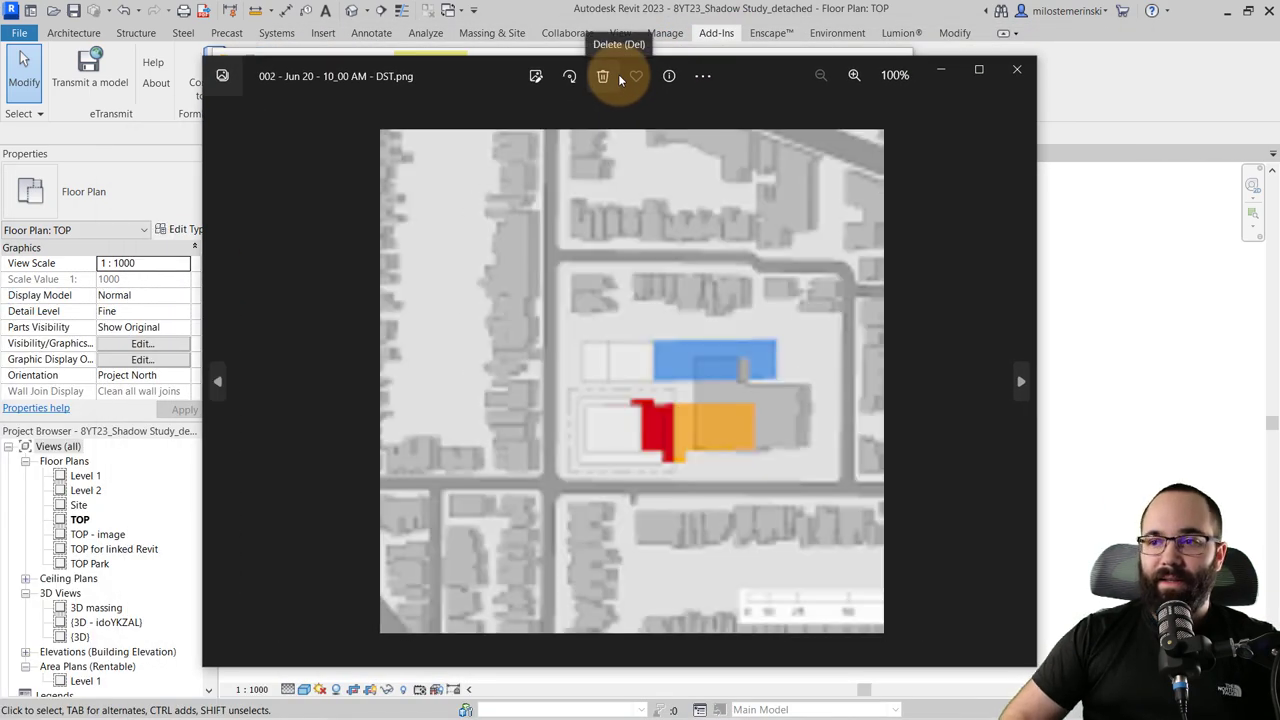
left_click(1016, 72)
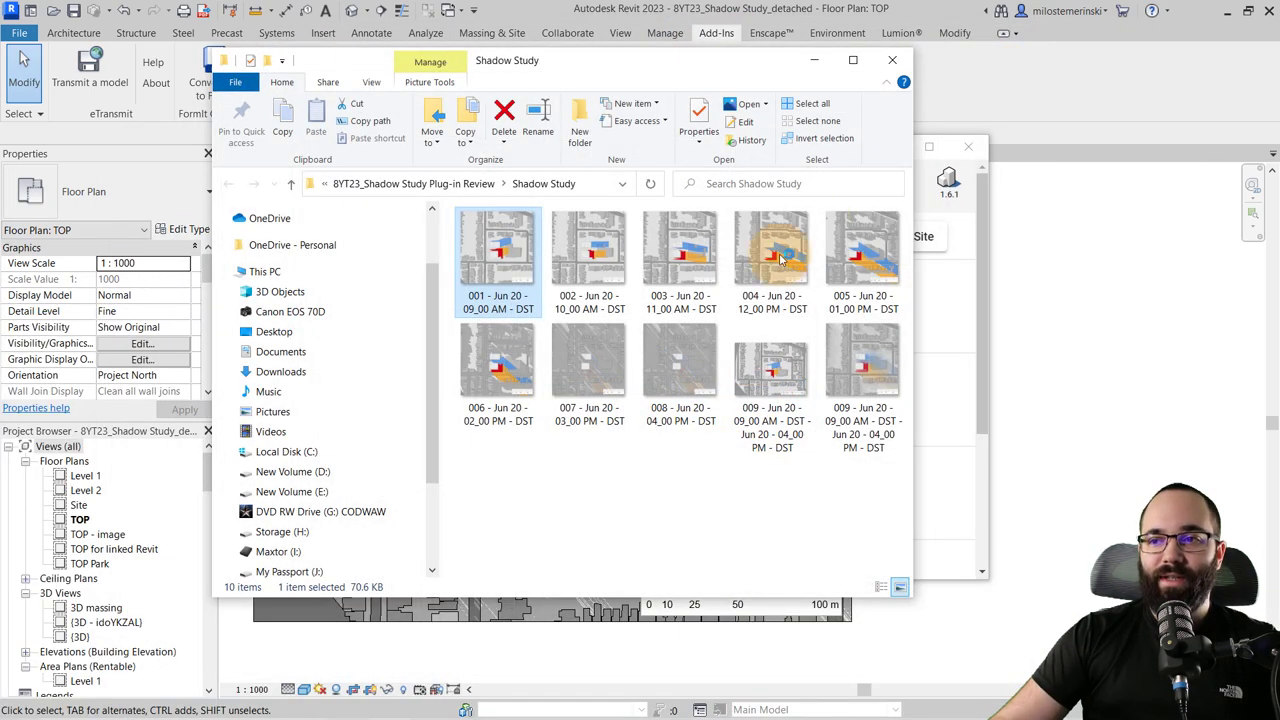
Step: View the 009 superposition image and the animated 009 GIF, then close the viewer
left_click(760, 447)
double_click(760, 447)
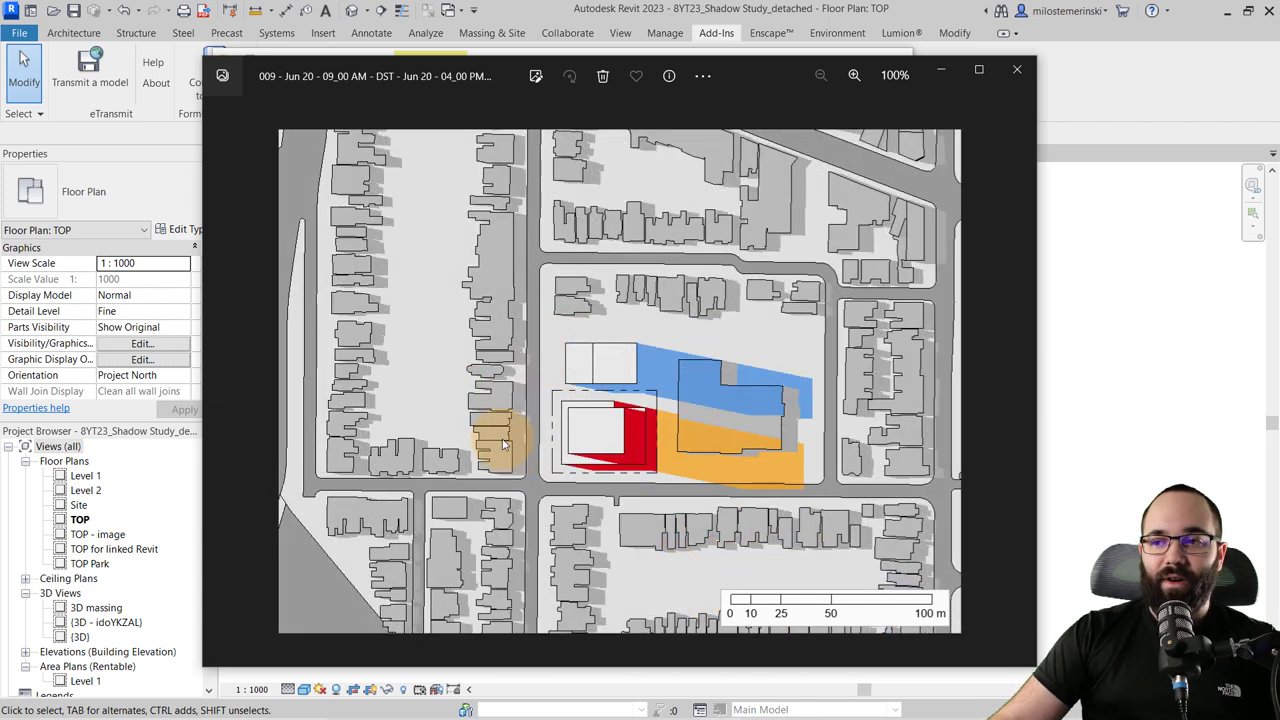
left_click(1017, 69)
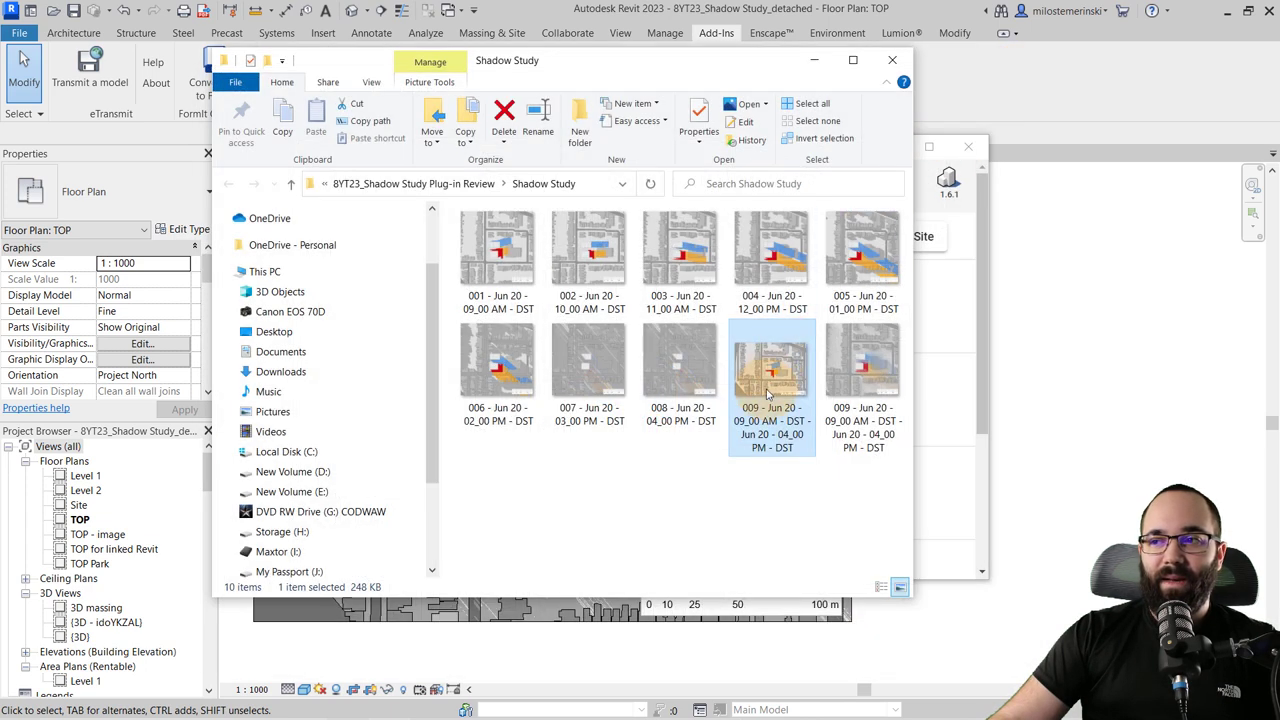
double_click(863, 420)
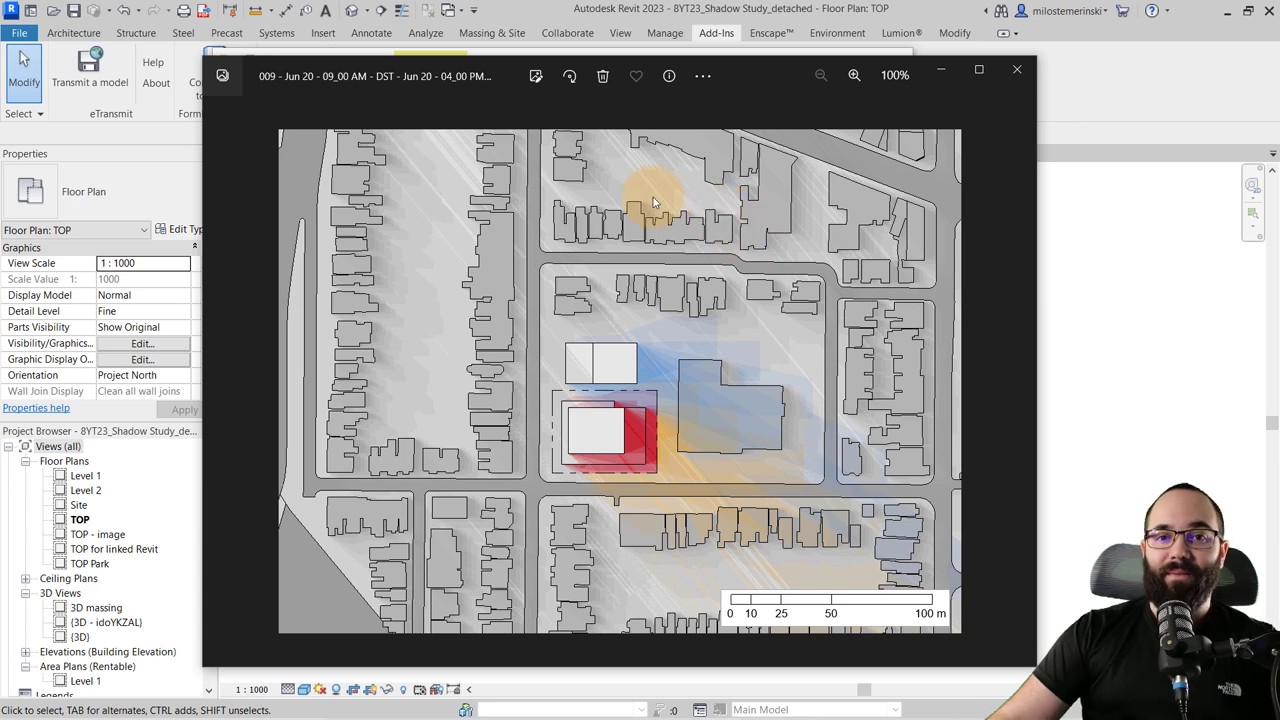
left_click(1016, 72)
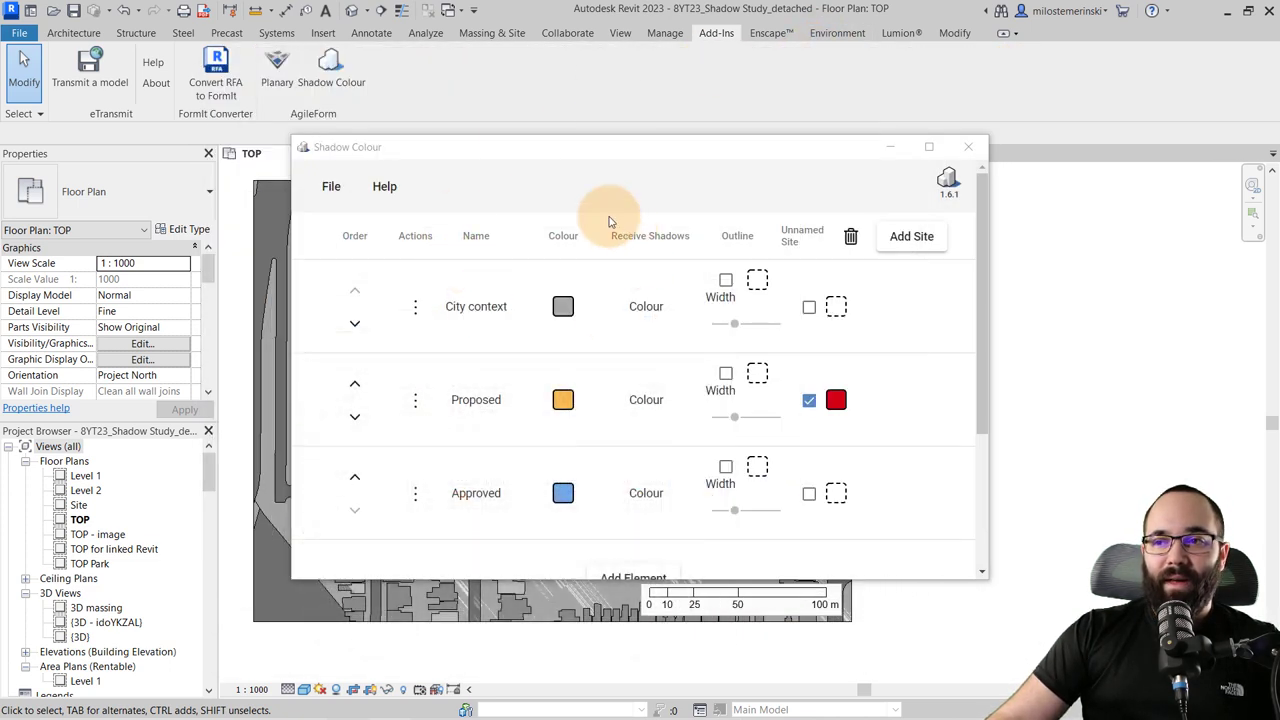
Step: Start a new Time Interval export ending at 12:00 PM with a one-hour interval
left_click(331, 186)
mouse_move(345, 227)
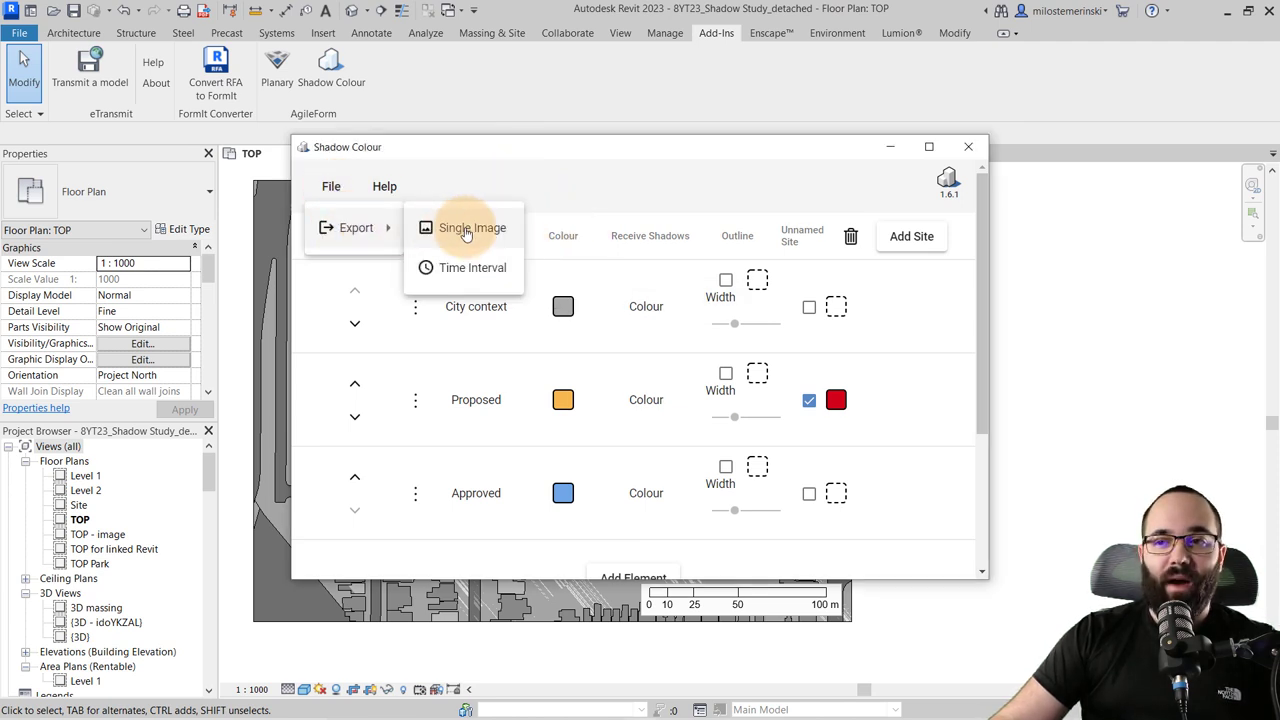
left_click(440, 265)
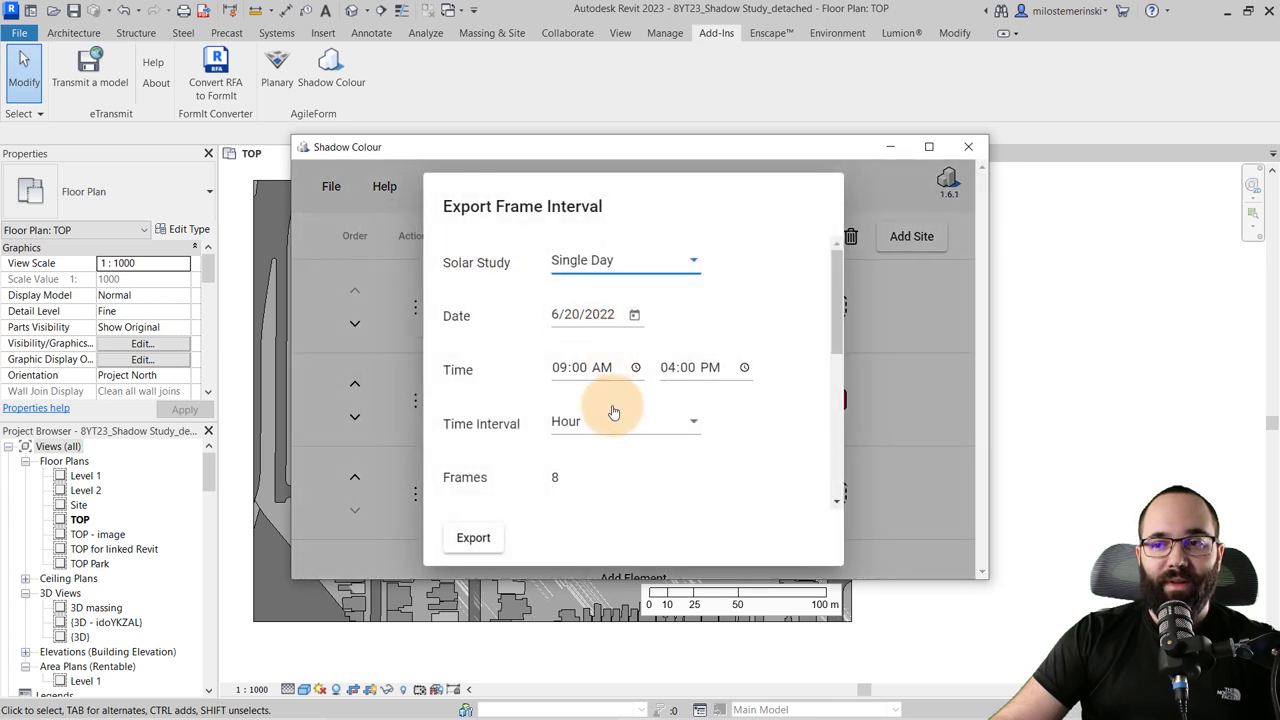
scroll(573, 343, "down", 1)
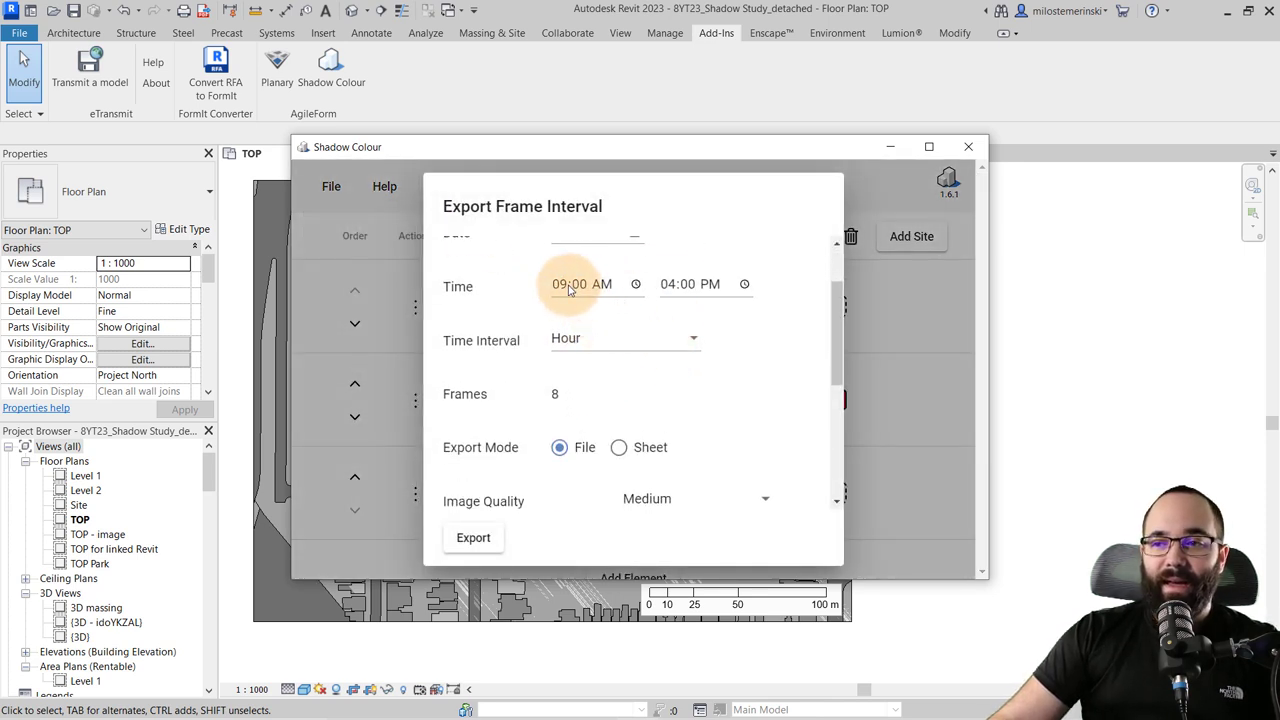
left_click(670, 288)
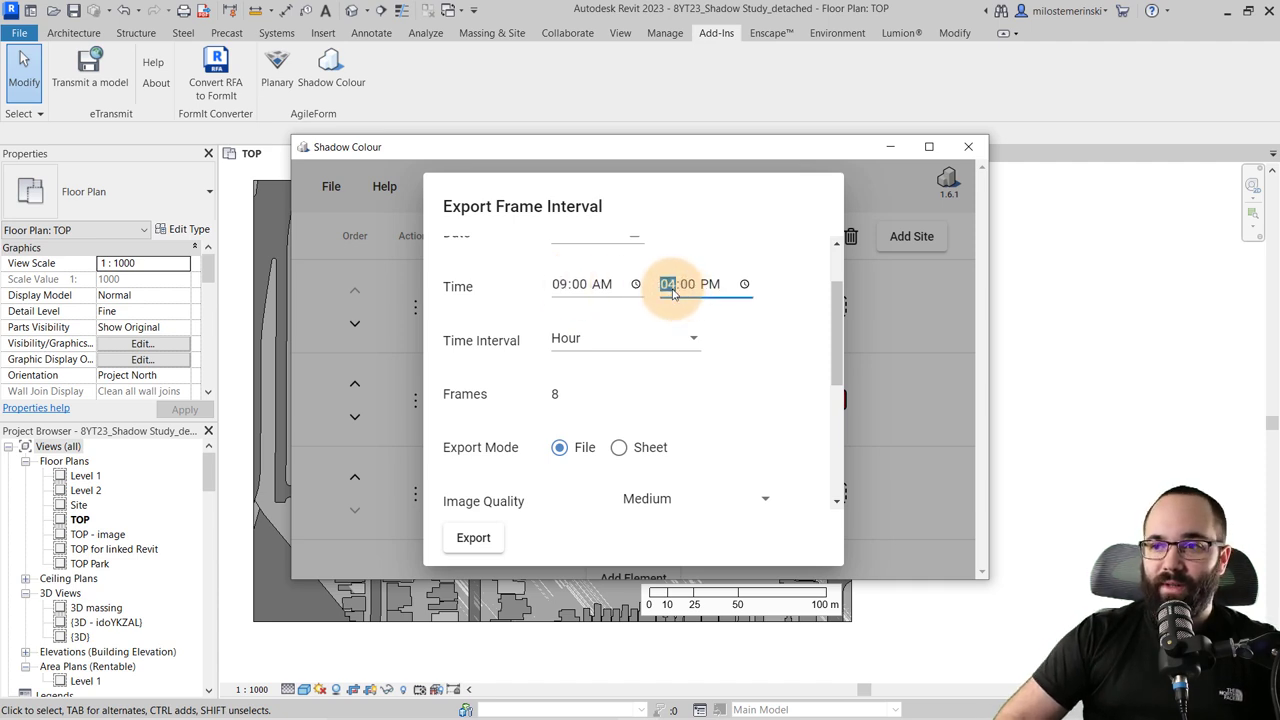
type("12")
left_click(629, 336)
left_click(754, 360)
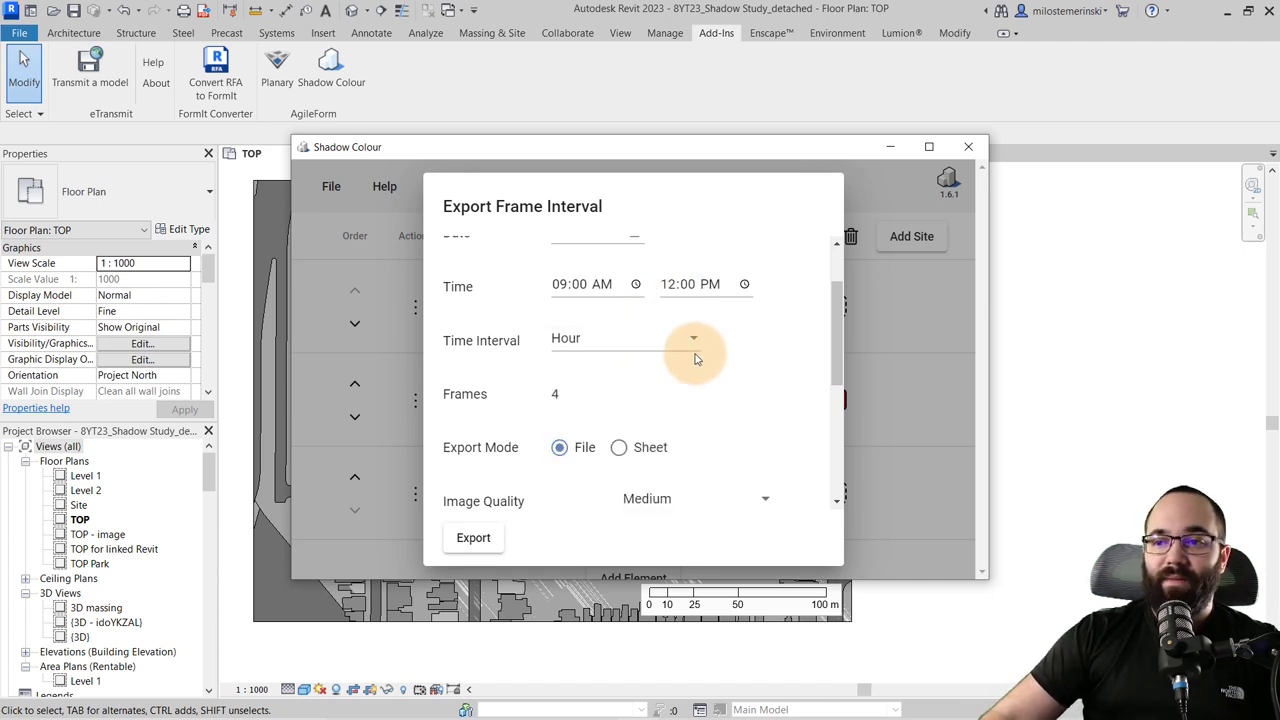
scroll(640, 394, "down", 5)
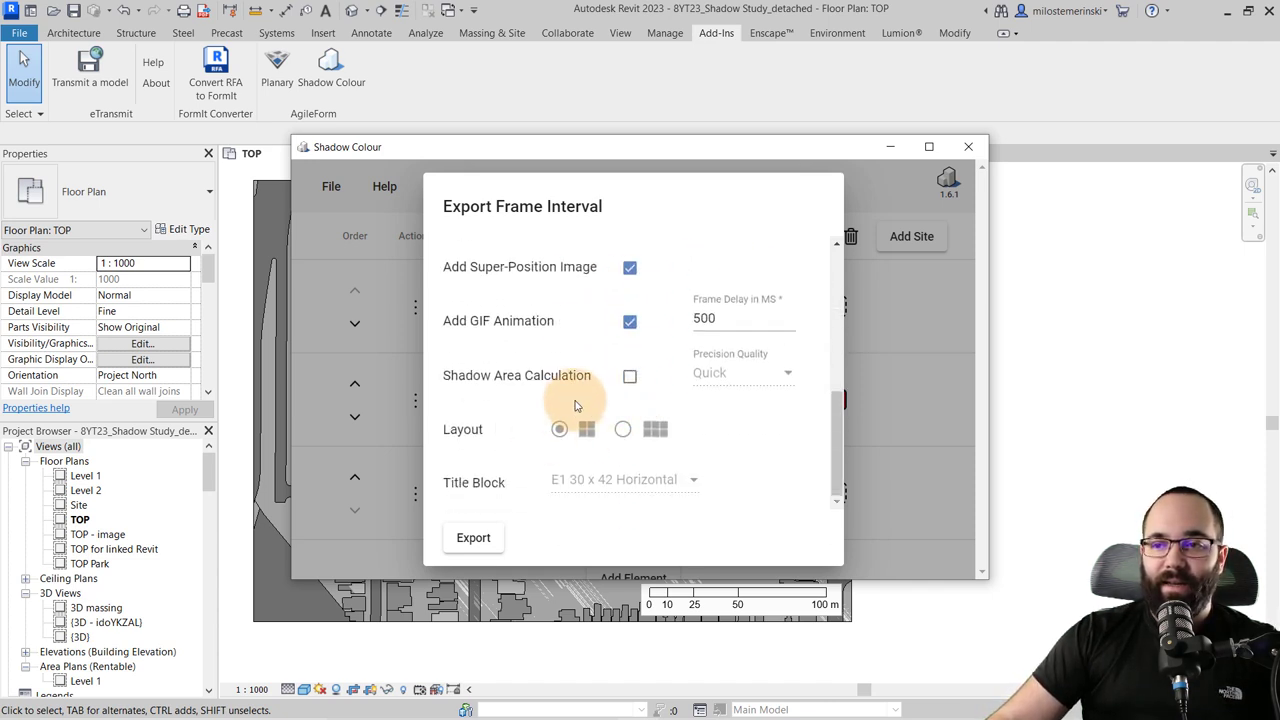
scroll(605, 402, "up", 8)
scroll(634, 398, "down", 1)
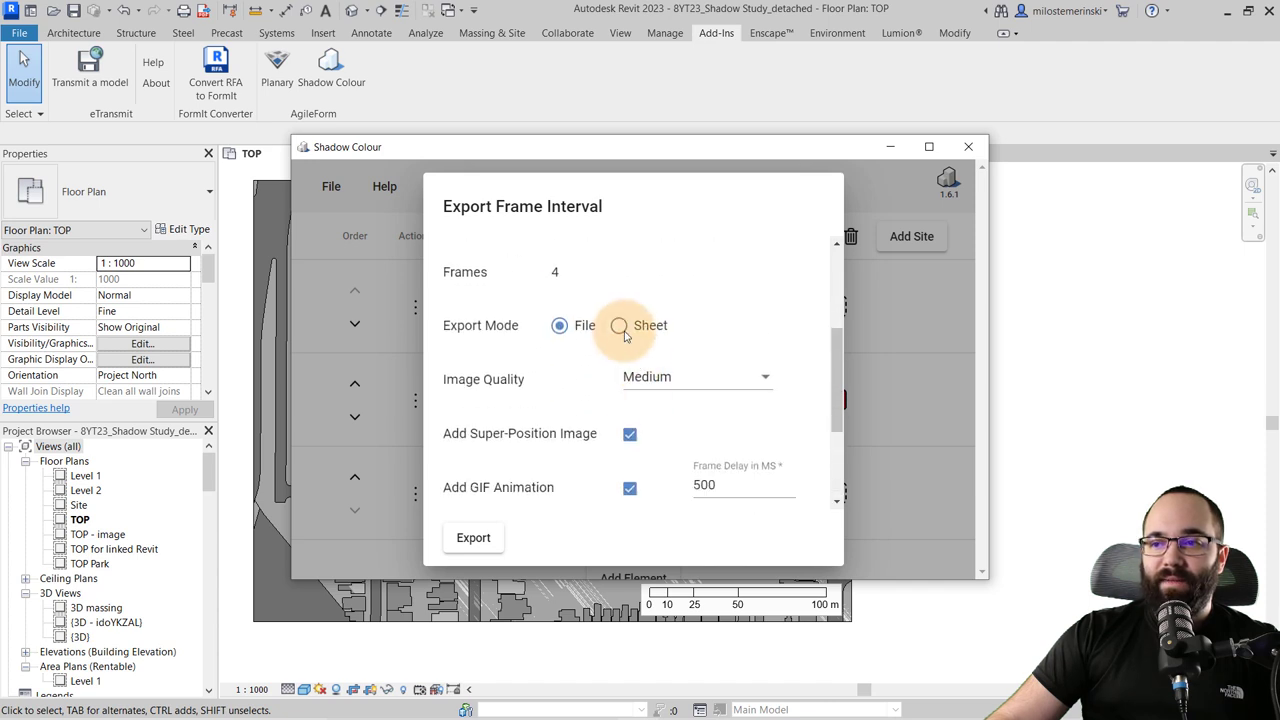
Step: Set the export mode to Sheet and the image quality to Low
left_click(619, 328)
scroll(563, 374, "down", 2)
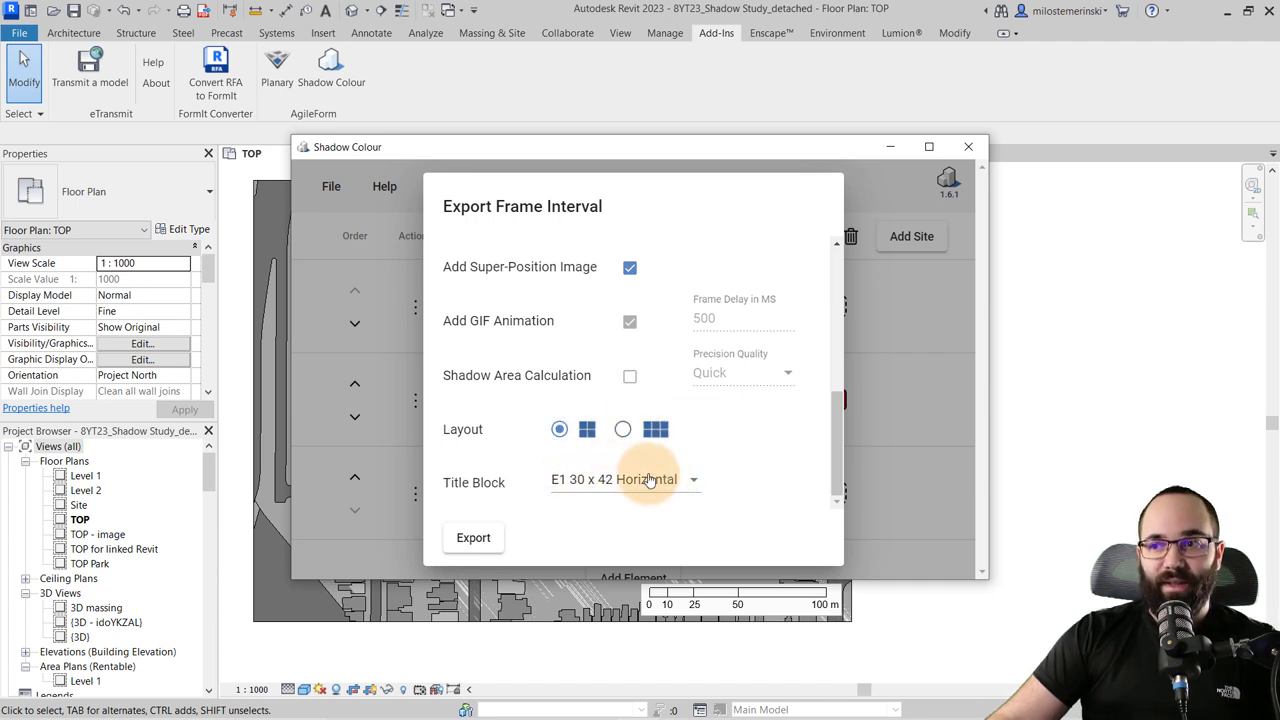
scroll(678, 476, "up", 3)
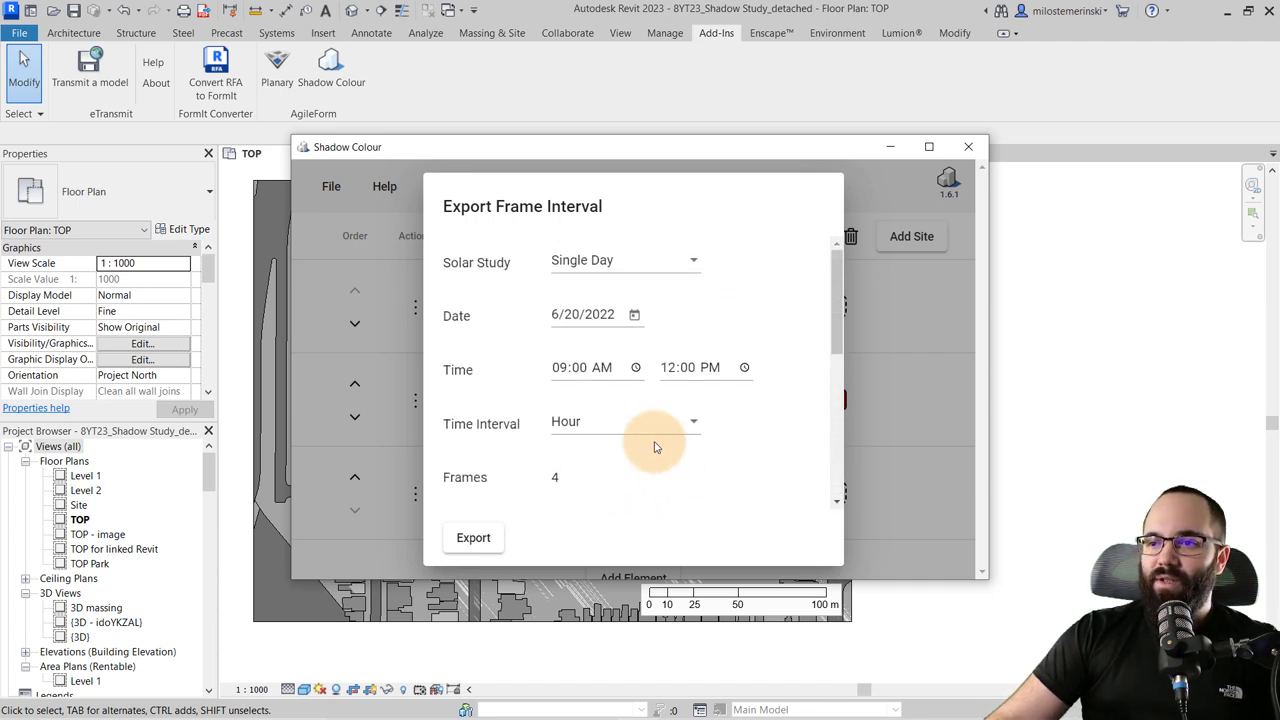
scroll(655, 322, "down", 3)
scroll(660, 327, "down", 1)
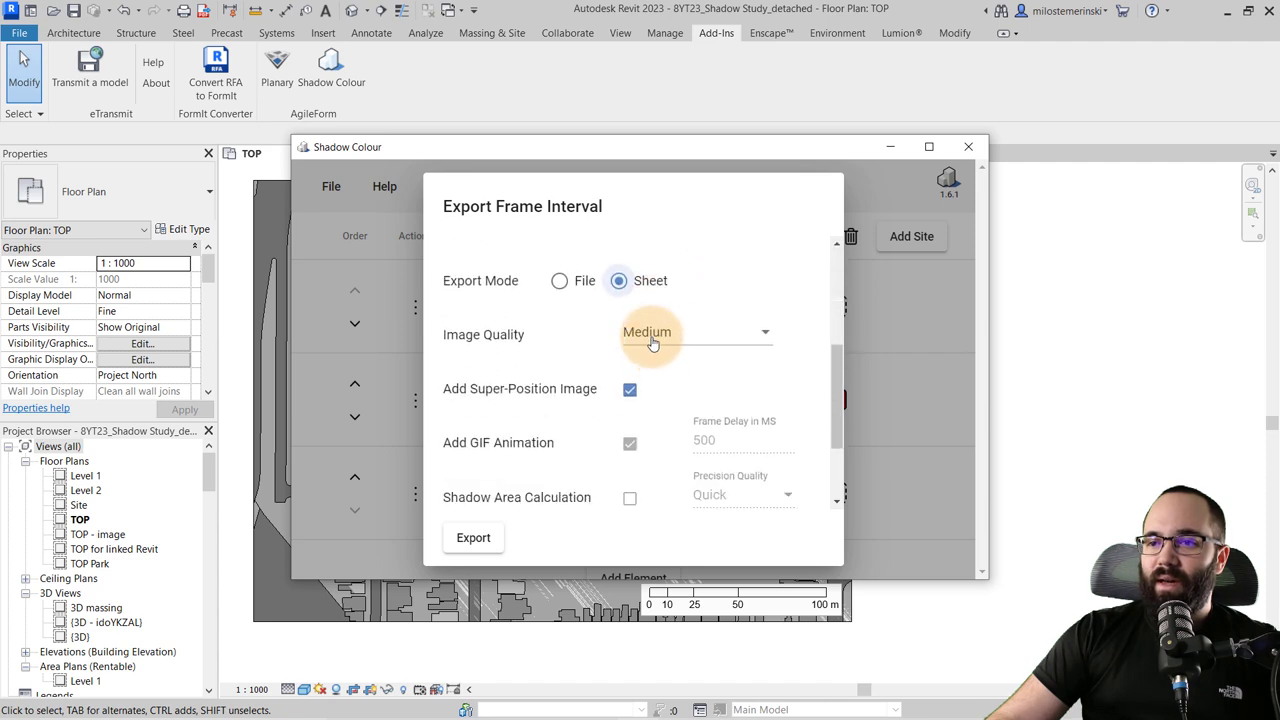
left_click(655, 335)
left_click(645, 302)
scroll(672, 374, "down", 2)
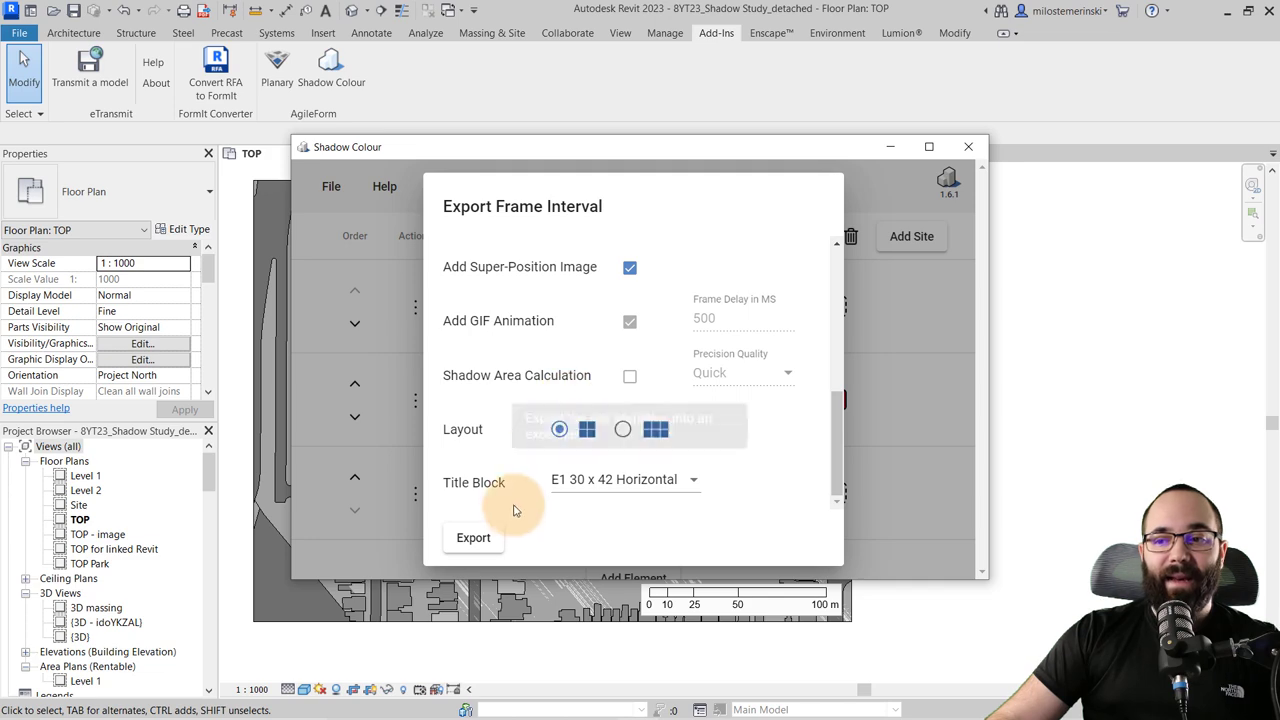
left_click(477, 543)
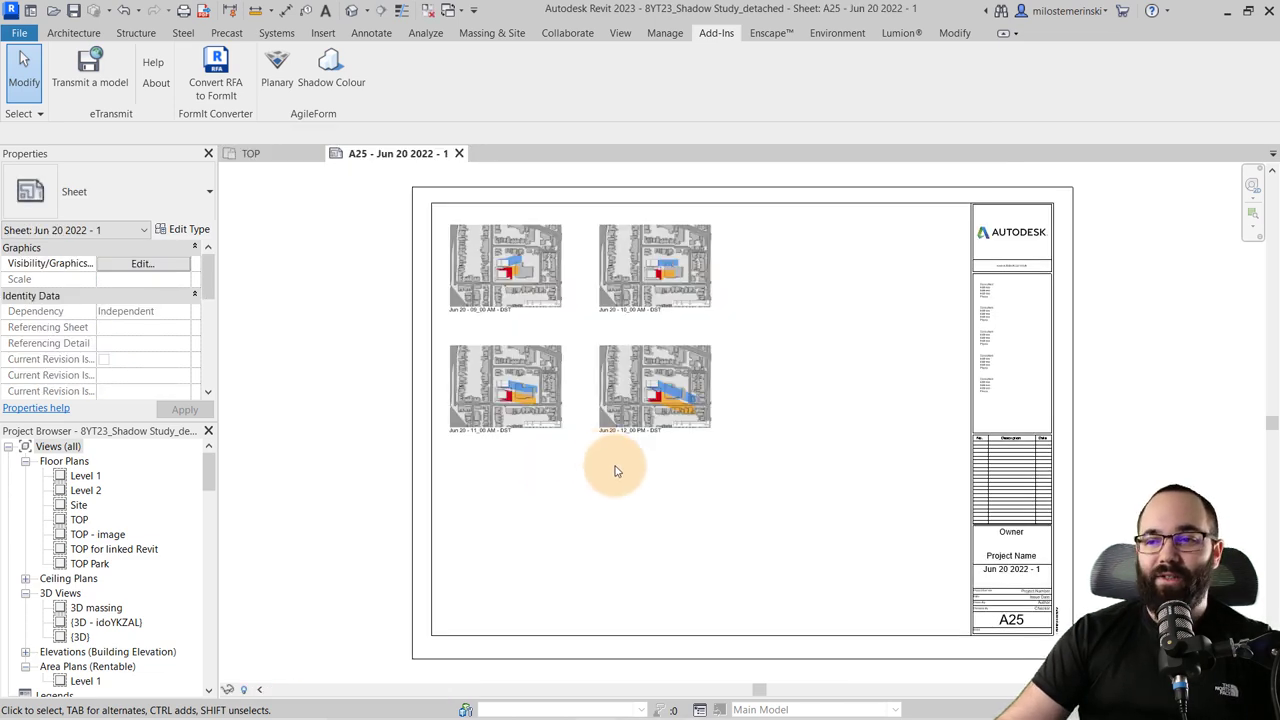
scroll(620, 300, "up", 5)
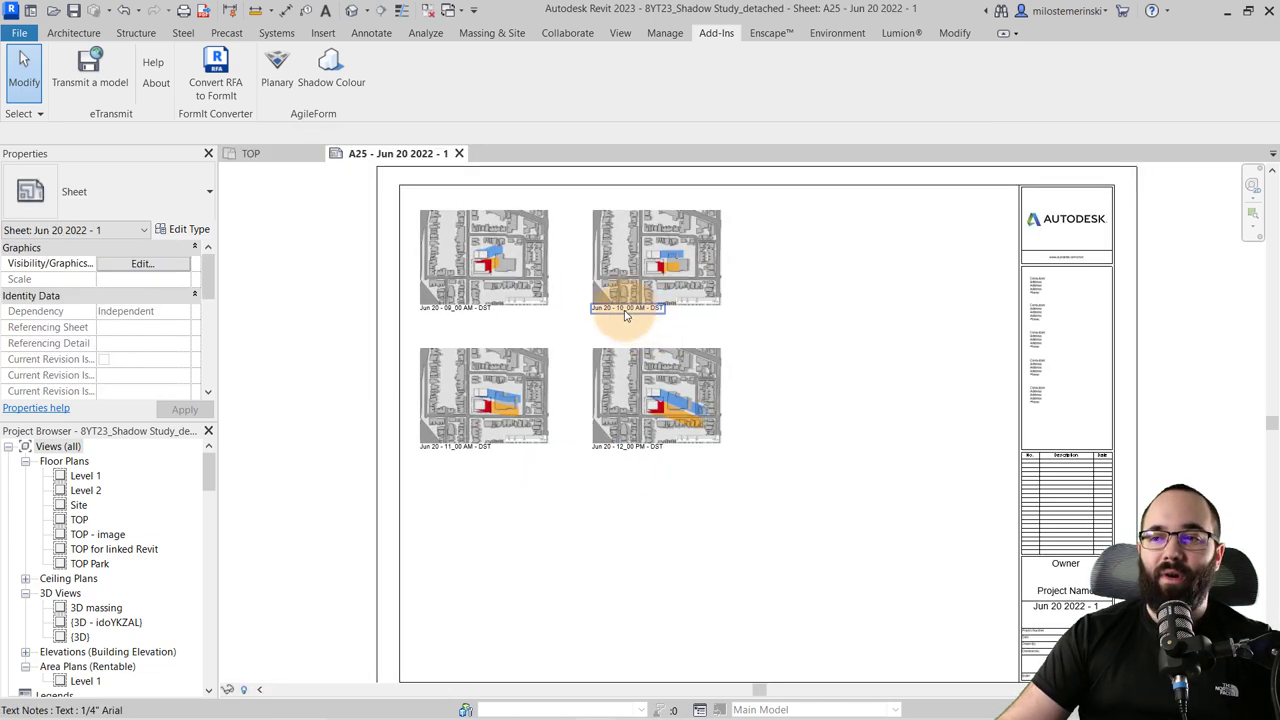
scroll(520, 398, "down", 2)
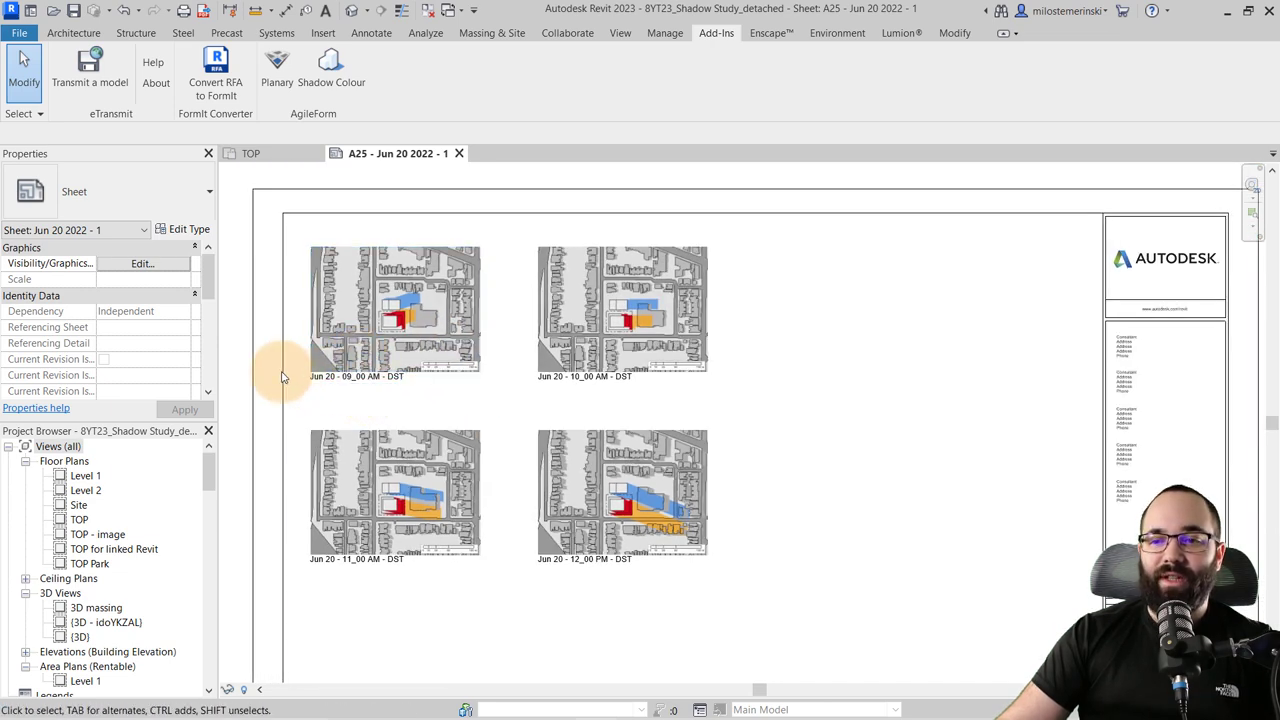
left_click(323, 377)
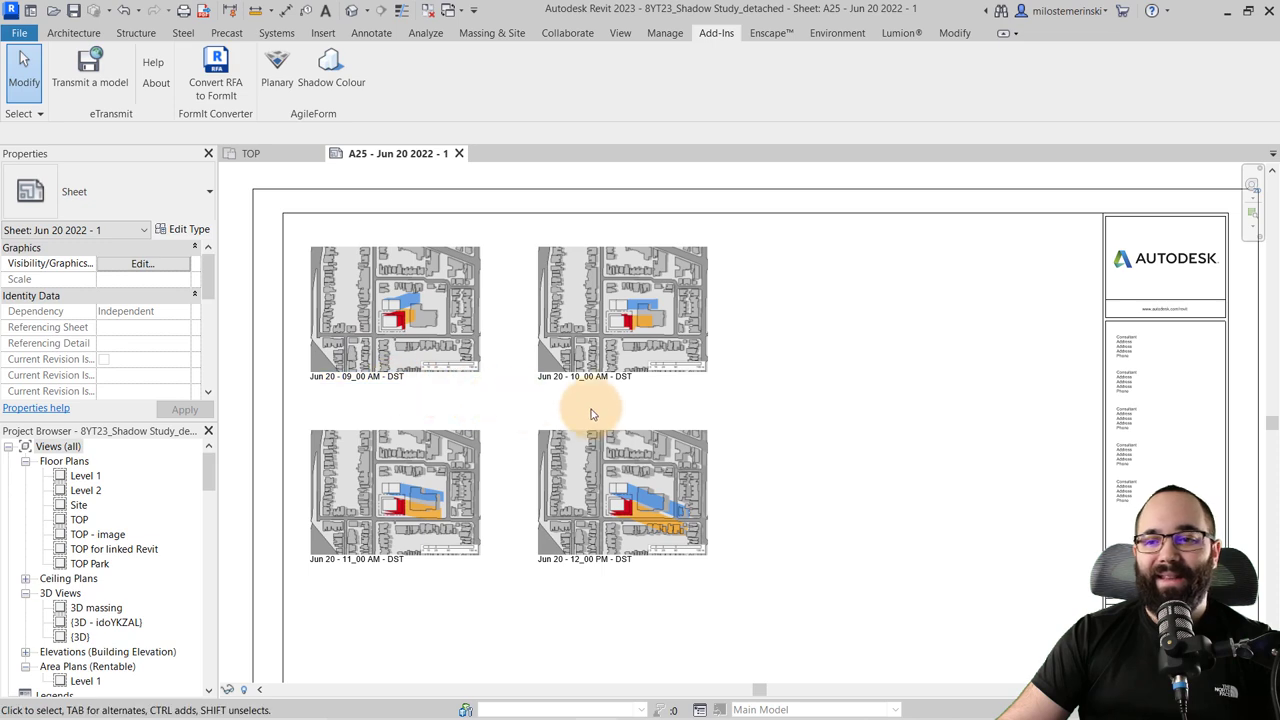
scroll(506, 391, "down", 3)
scroll(480, 382, "up", 2)
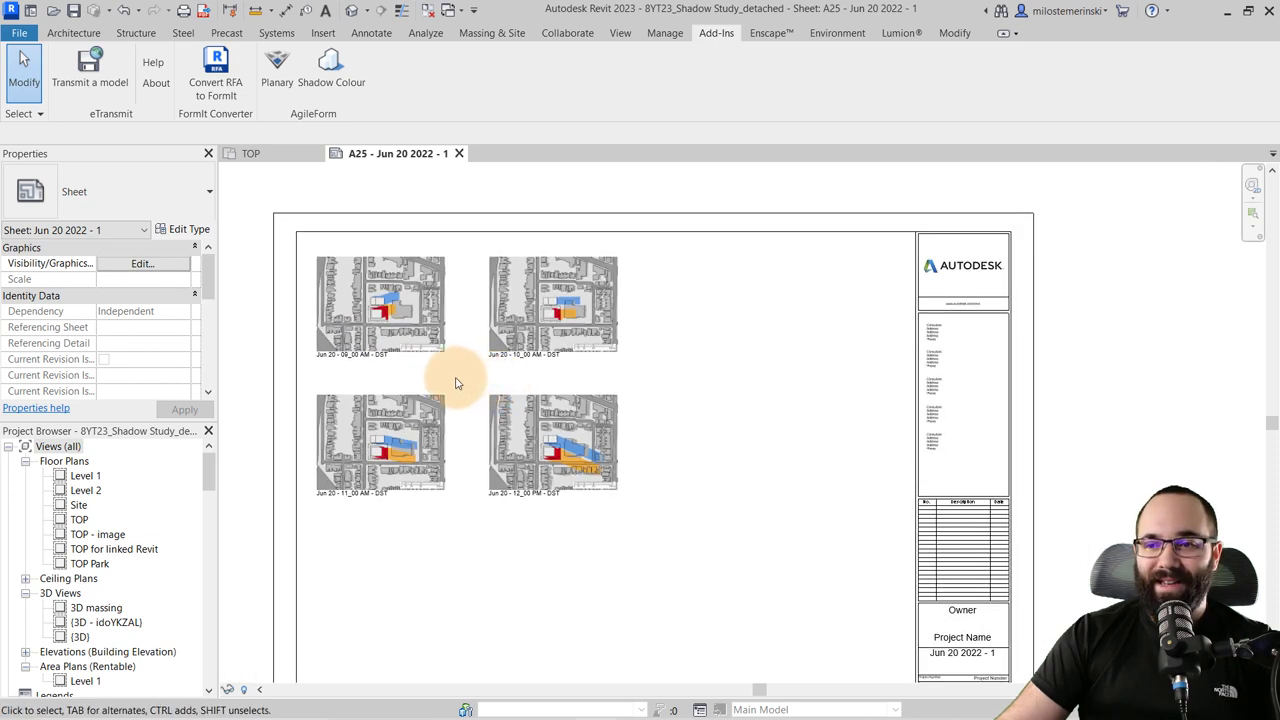
middle_click_drag(466, 380, 487, 397)
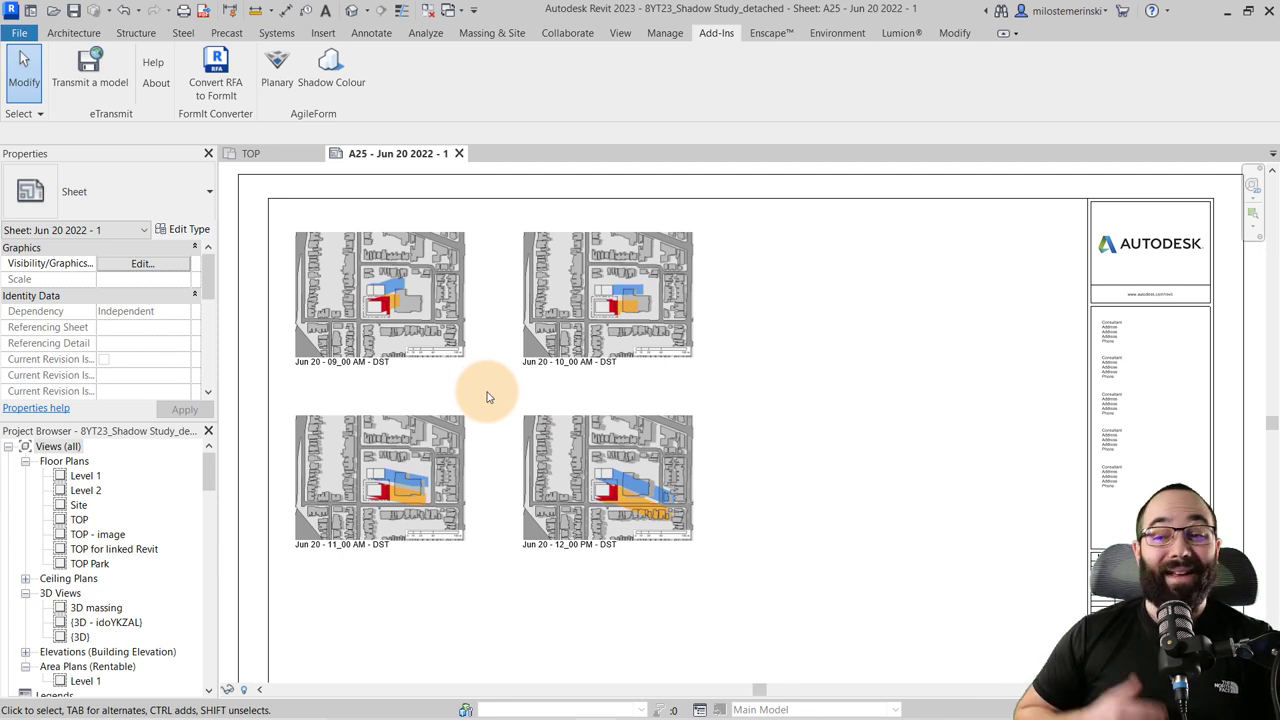